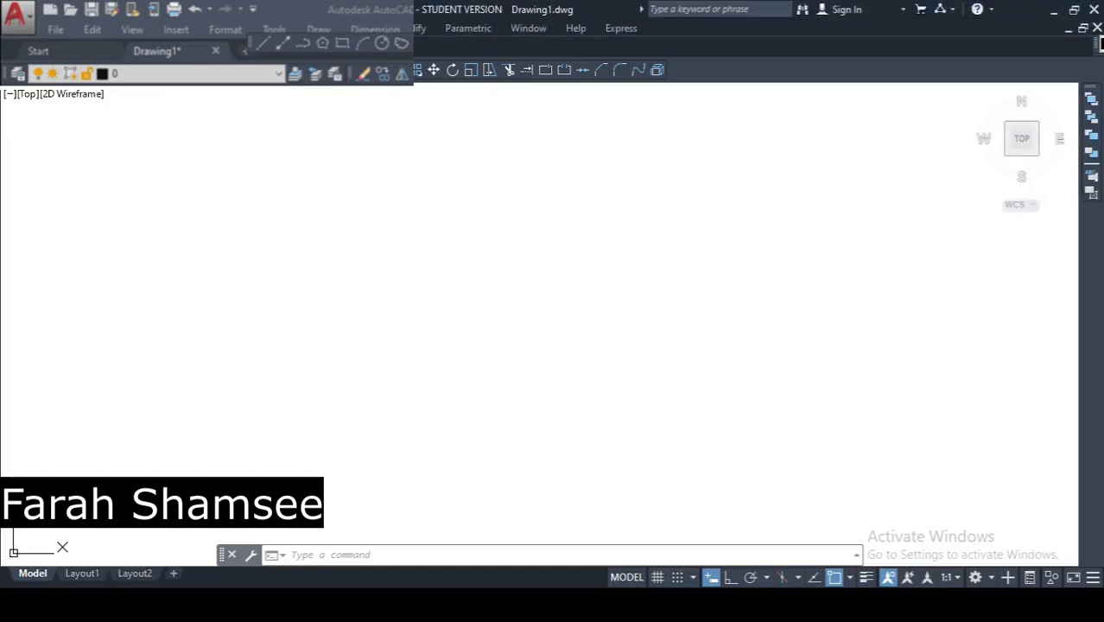
Start a new empty table in the Standard style with 7 columns and 8 data rows
key(alt+d)
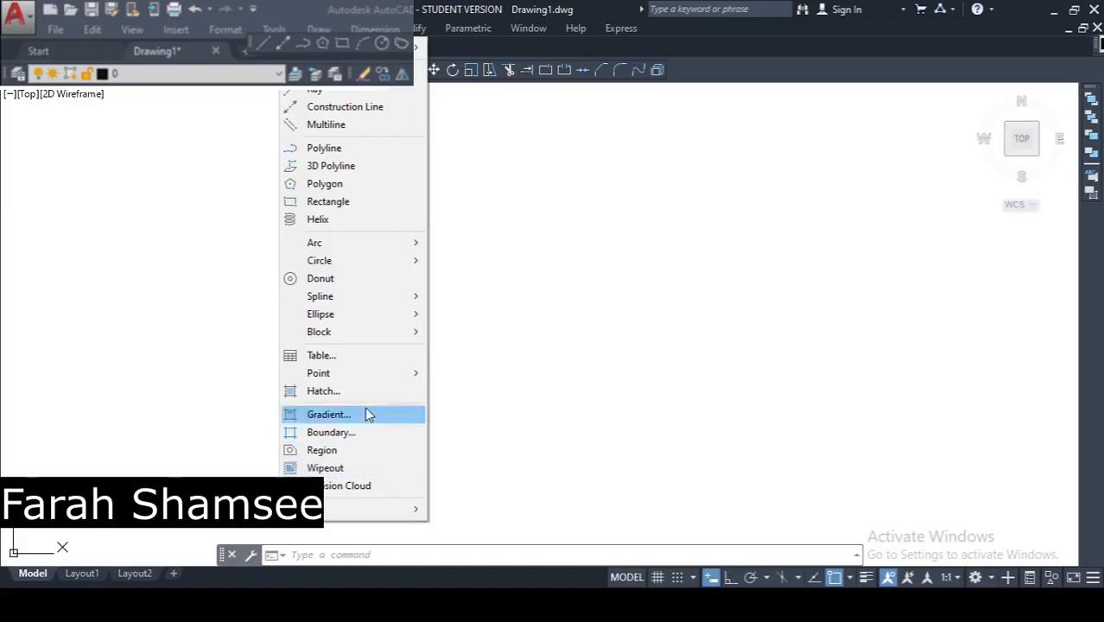
click(336, 359)
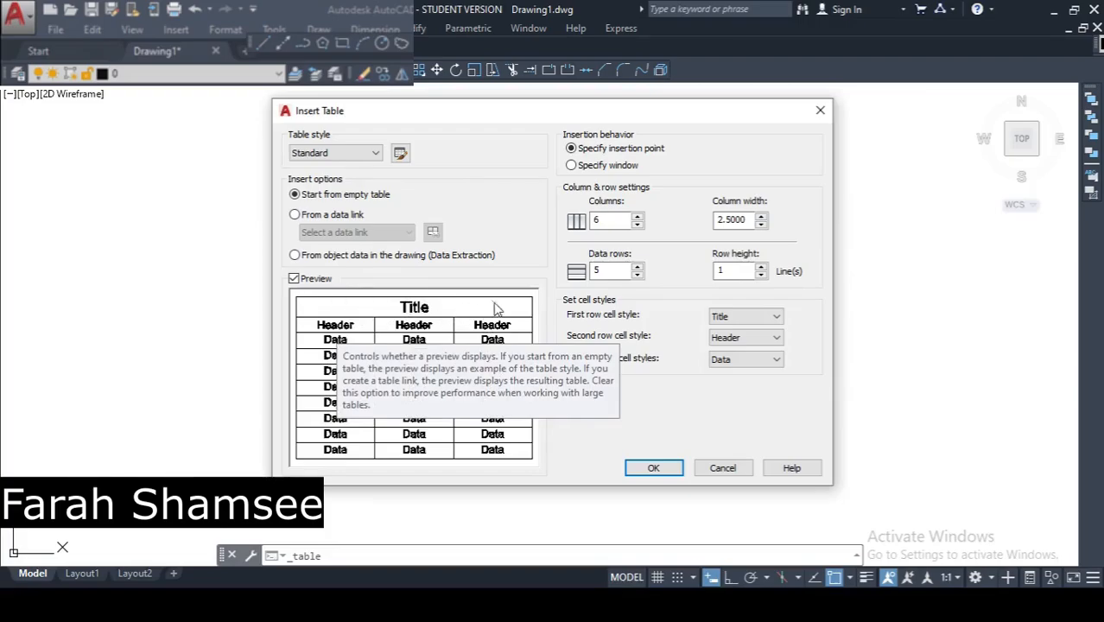
click(777, 318)
click(780, 320)
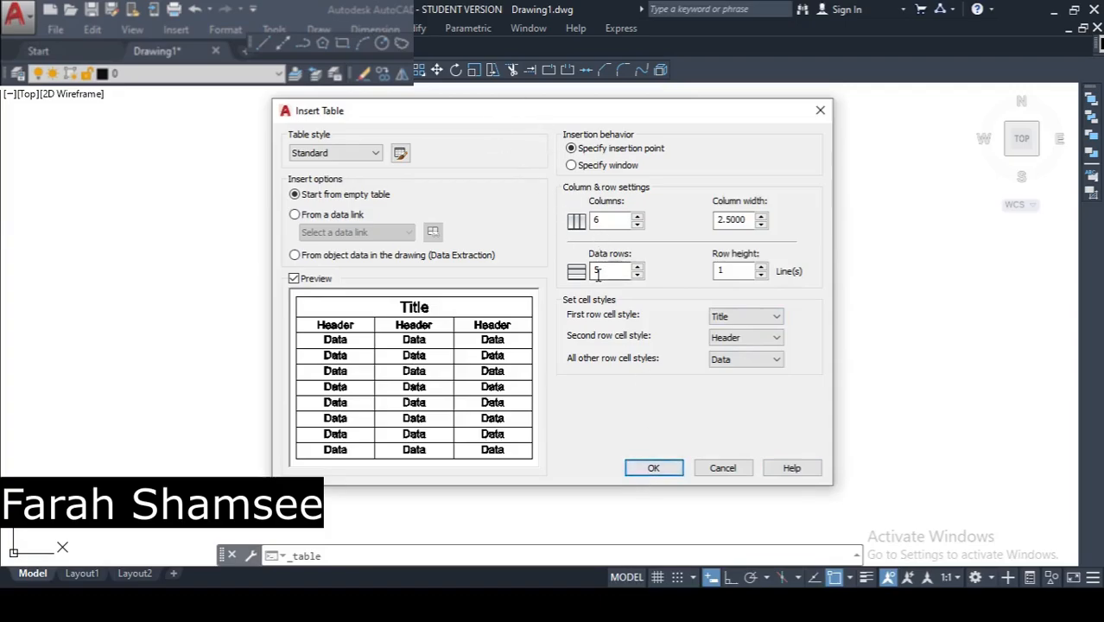
click(638, 226)
click(638, 217)
click(637, 267)
Set the new table's column width to 2.5015 and its row height to 4 lines
click(761, 219)
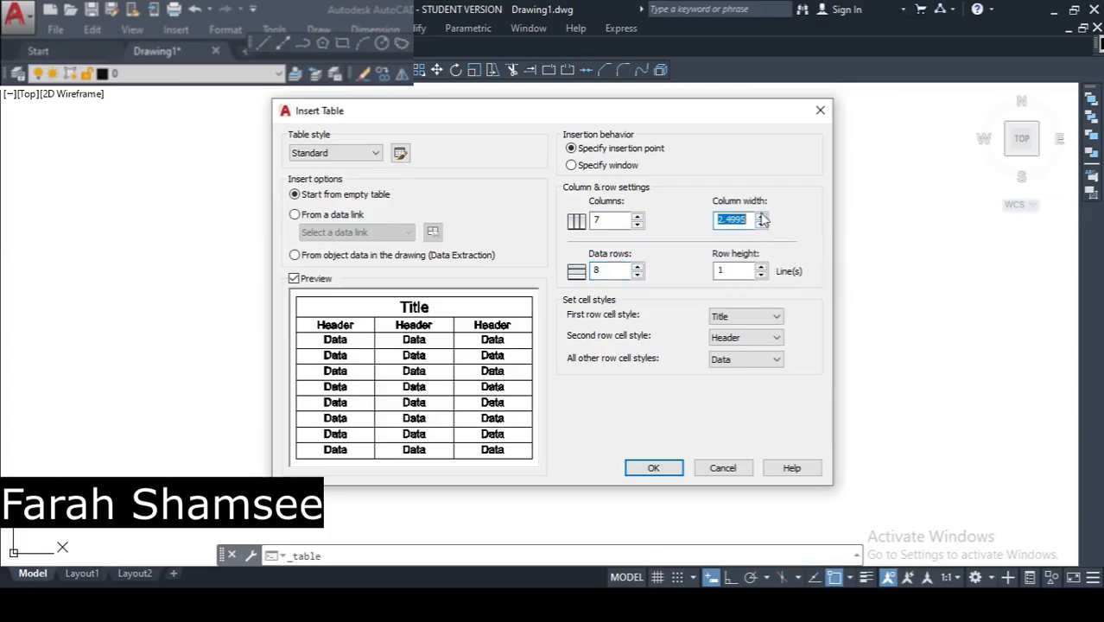
click(761, 216)
click(761, 216)
click(760, 216)
click(761, 274)
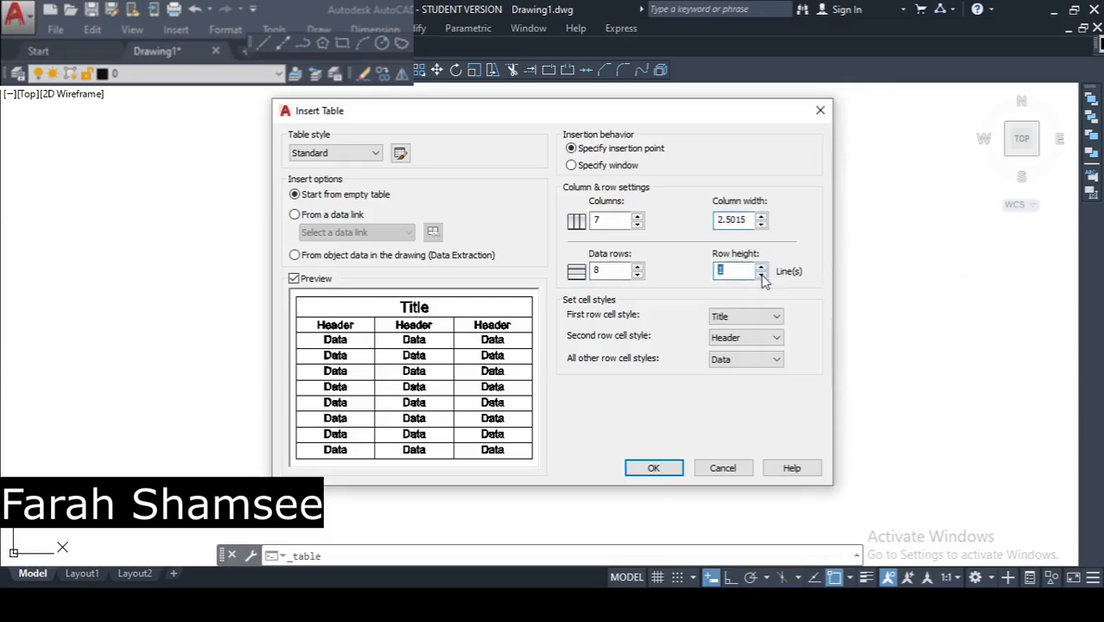
click(760, 269)
click(760, 269)
click(761, 268)
Place the configured table in the empty drawing area and leave its title cell blank
click(654, 468)
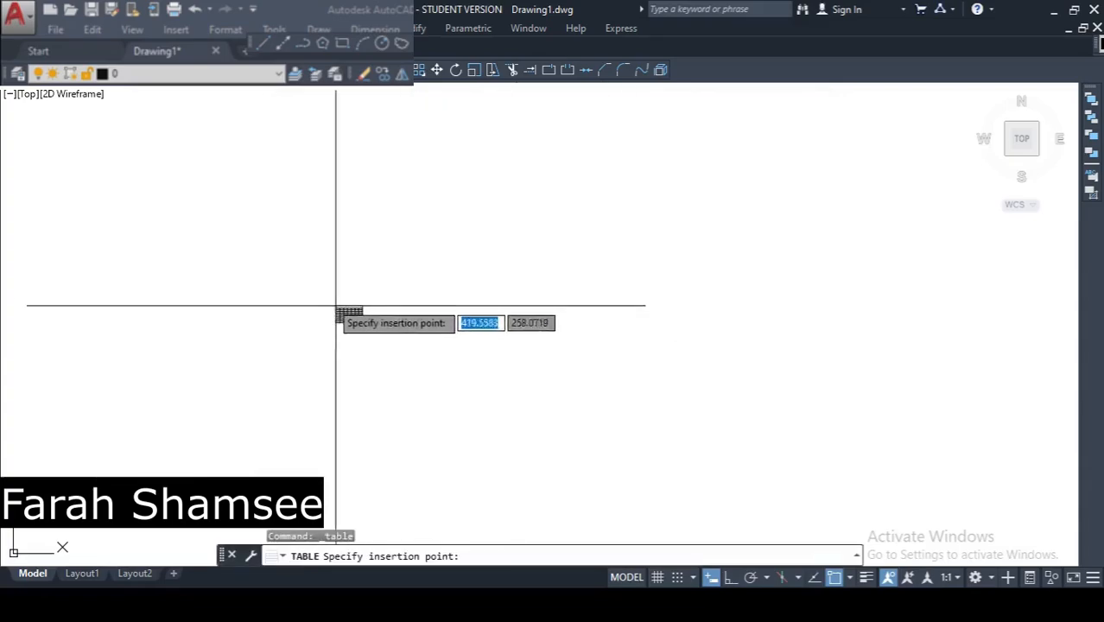
click(354, 298)
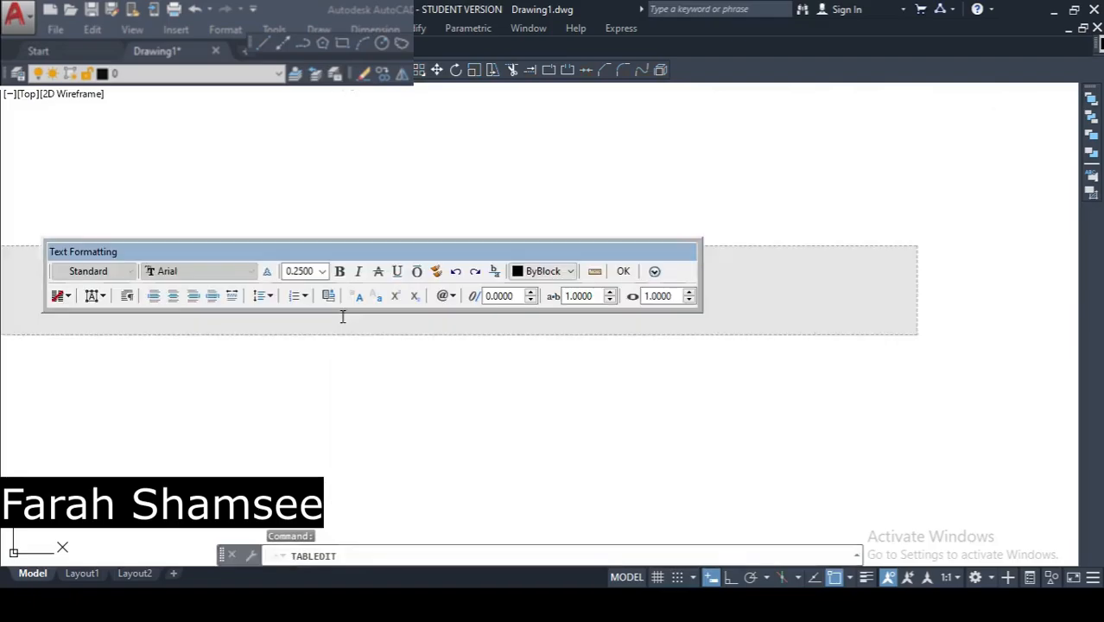
scroll(378, 364, up, 4)
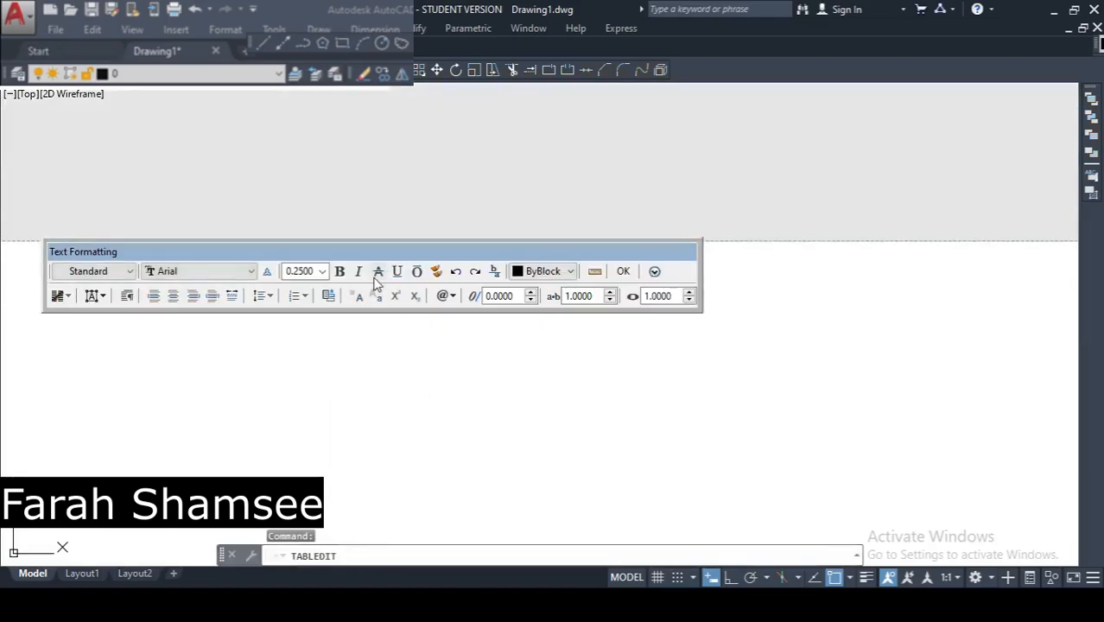
scroll(401, 377, down, 3)
scroll(431, 433, down, 3)
middle_drag(447, 425, 470, 404)
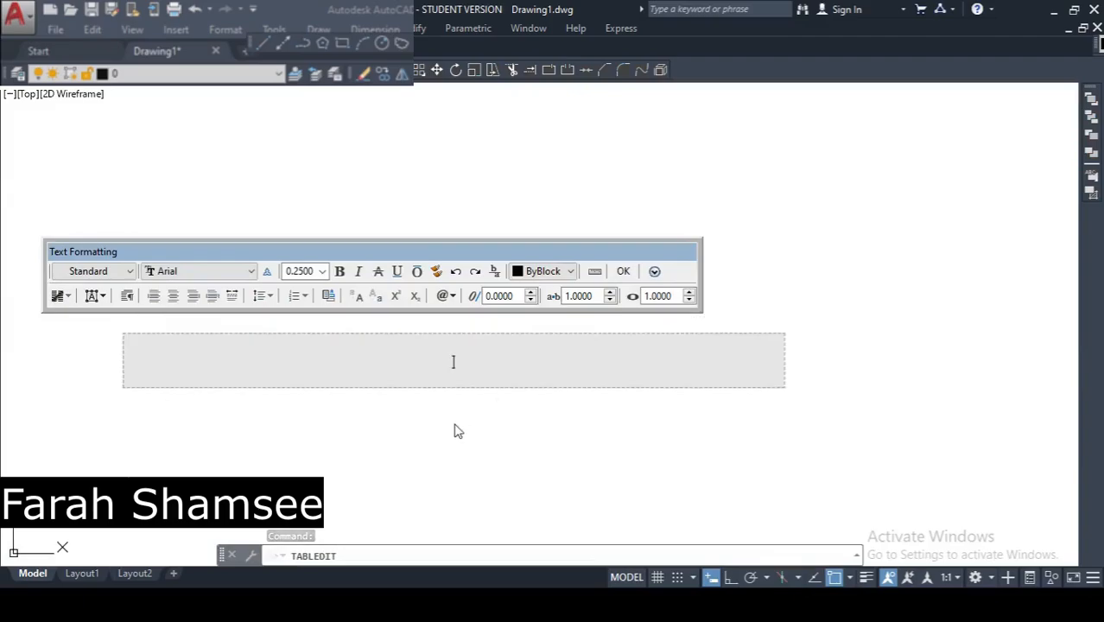
click(451, 427)
key(Escape)
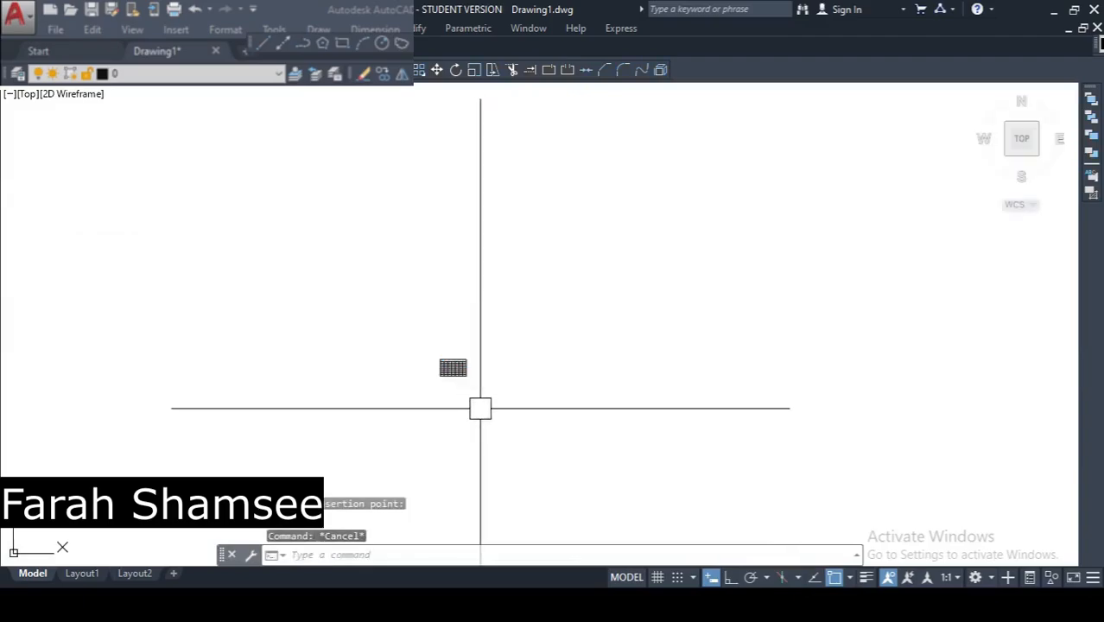
Examine the inserted table's title row, columns and data rows up close and as a whole, leaving it unselected
scroll(480, 407, up, 4)
scroll(403, 326, up, 5)
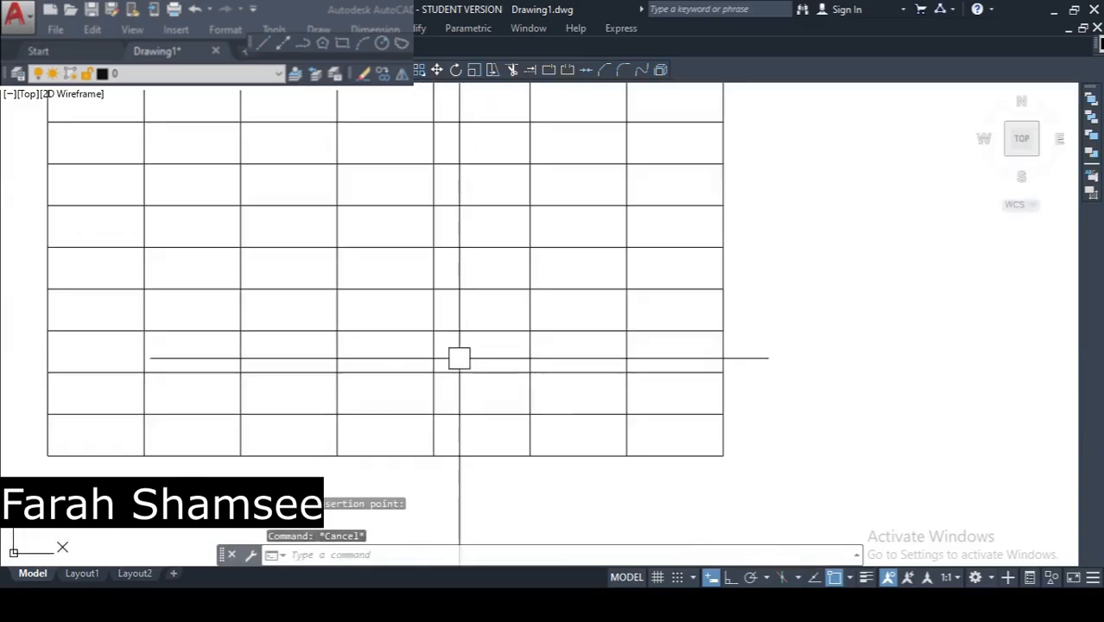
scroll(446, 360, down, 4)
middle_drag(455, 378, 477, 371)
click(481, 370)
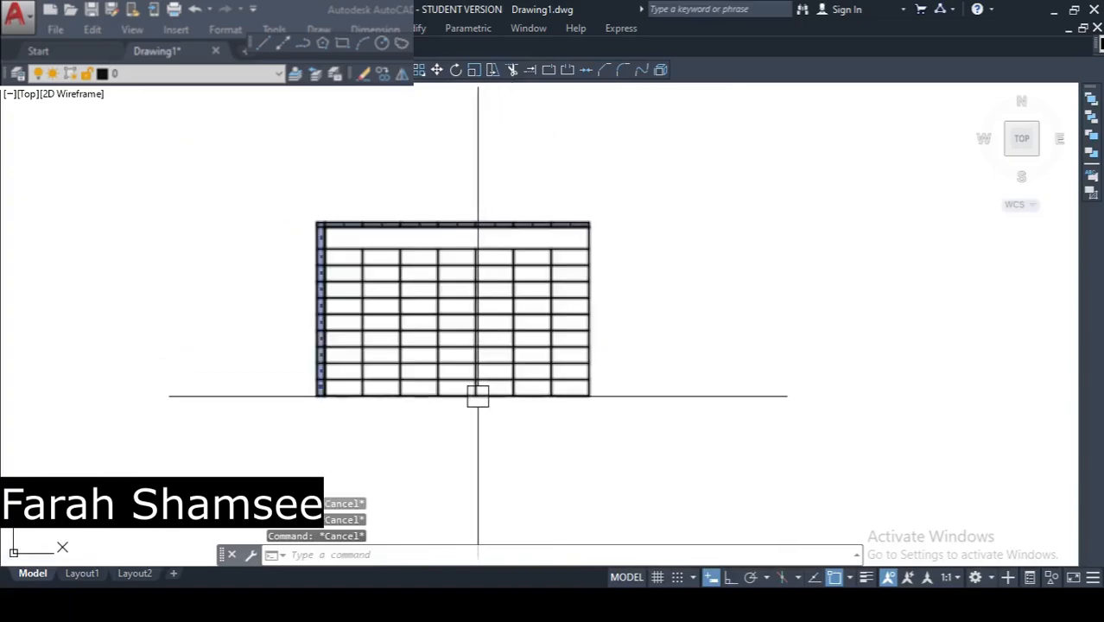
scroll(478, 397, up, 2)
middle_drag(478, 395, 489, 410)
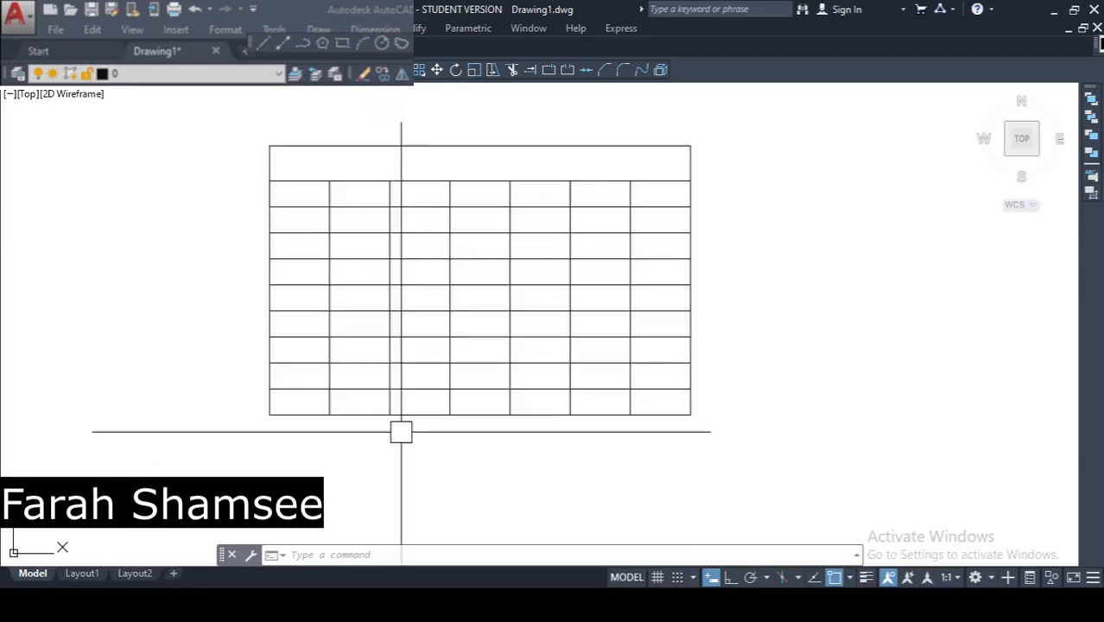
key(Escape)
key(Escape)
key(Escape)
scroll(344, 423, up, 2)
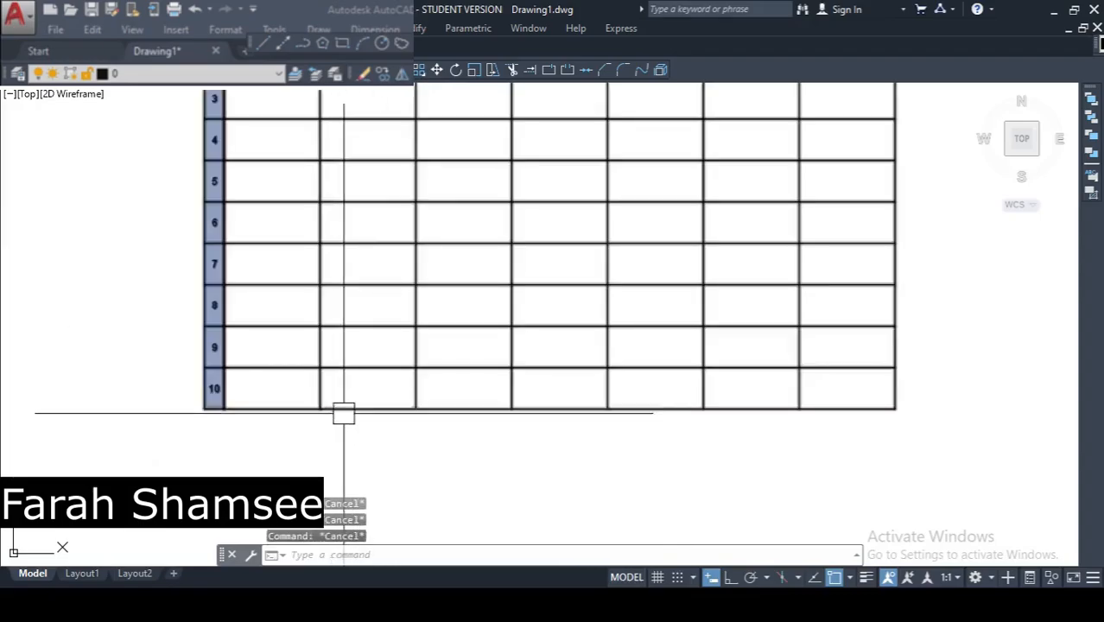
click(361, 394)
click(350, 431)
scroll(368, 440, down, 3)
middle_drag(368, 441, 411, 434)
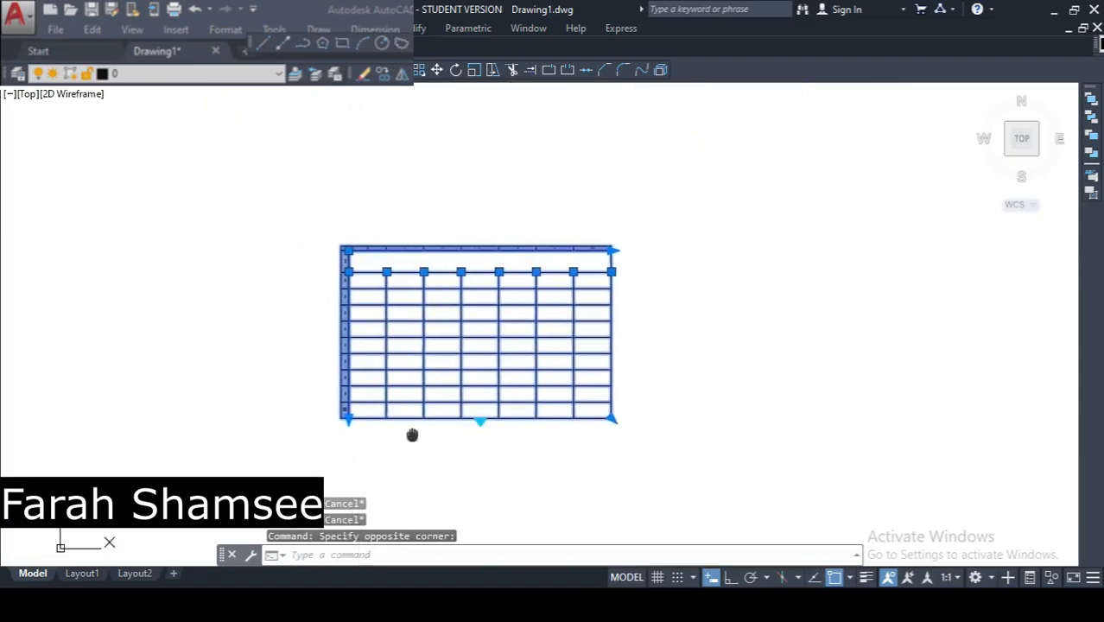
key(Escape)
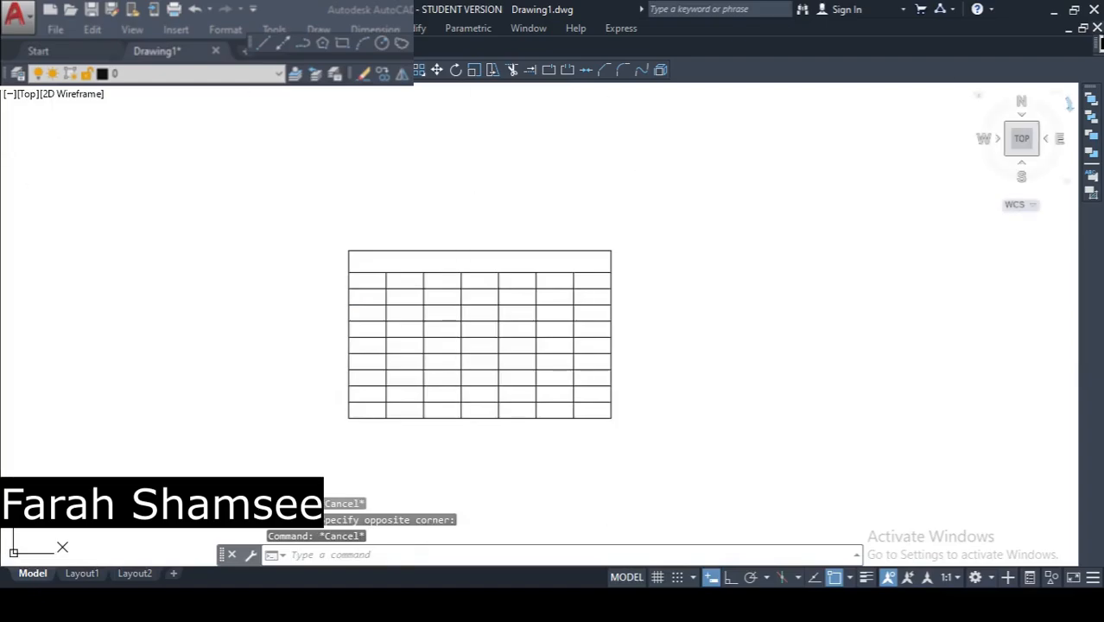
Dock the Draw toolbar vertically along the left side of the drawing area
mouse_move(1099, 47)
mouse_down()
mouse_move(843, 64)
mouse_move(453, 47)
mouse_up()
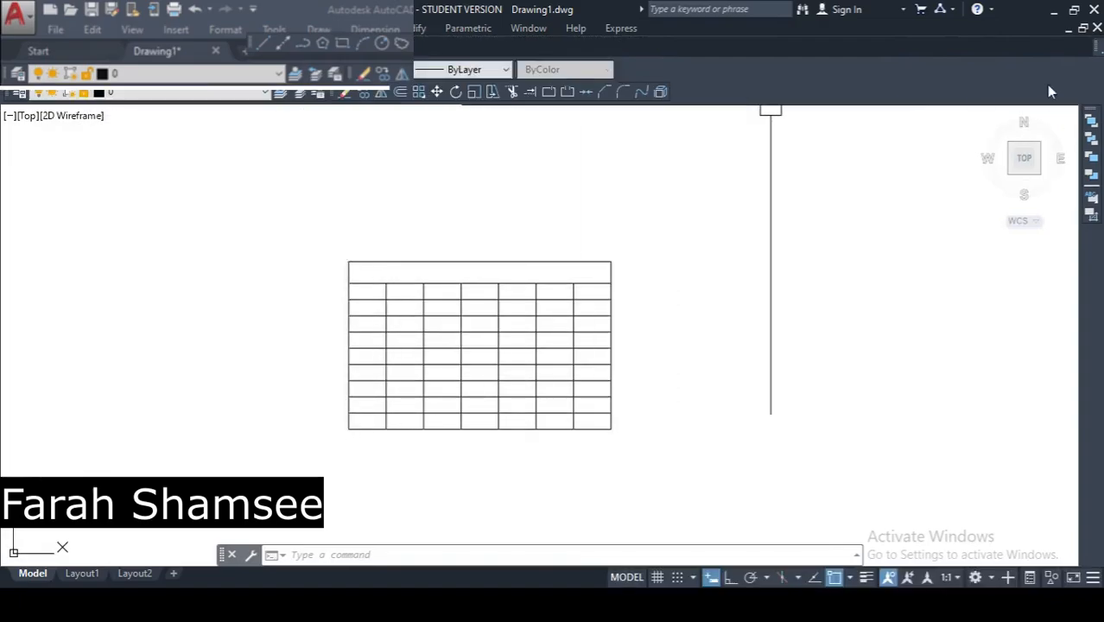
mouse_move(1100, 50)
mouse_down()
mouse_move(833, 61)
mouse_move(544, 49)
mouse_move(488, 34)
mouse_move(315, 140)
mouse_move(54, 196)
mouse_move(14, 188)
mouse_move(3, 217)
mouse_up()
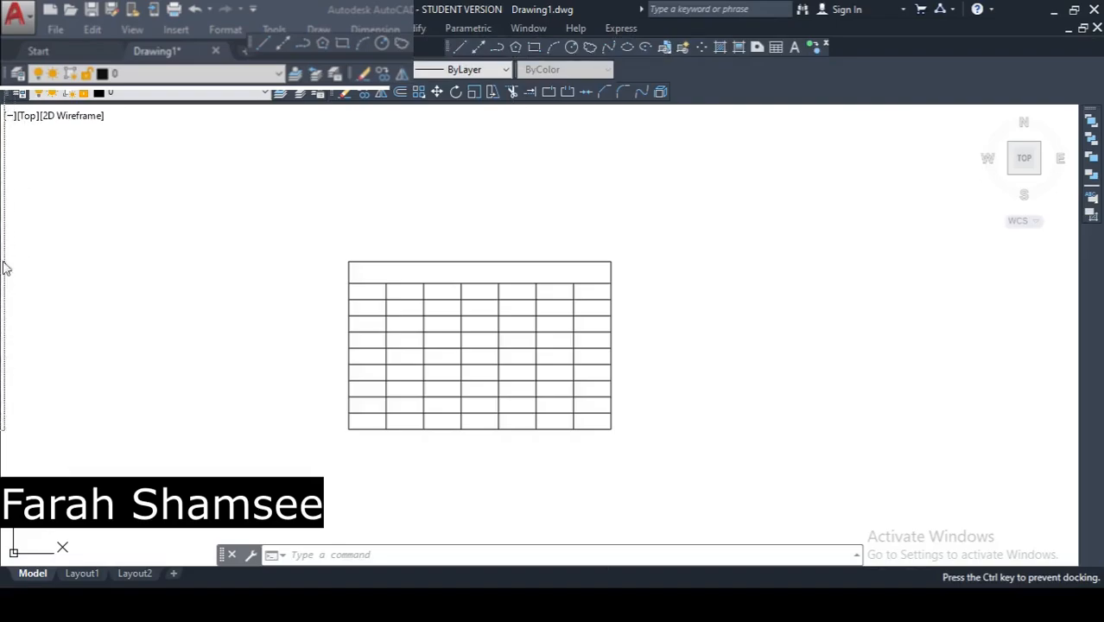
mouse_move(3, 269)
mouse_down()
mouse_move(17, 298)
mouse_move(38, 215)
mouse_move(25, 210)
mouse_move(17, 163)
mouse_move(12, 311)
mouse_up()
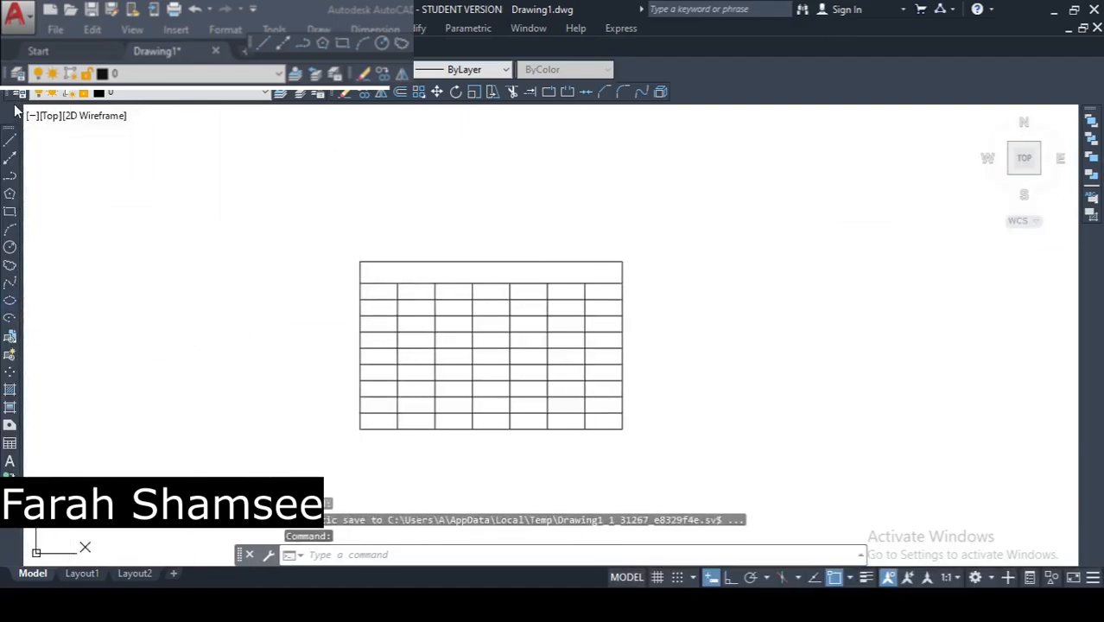
click(990, 579)
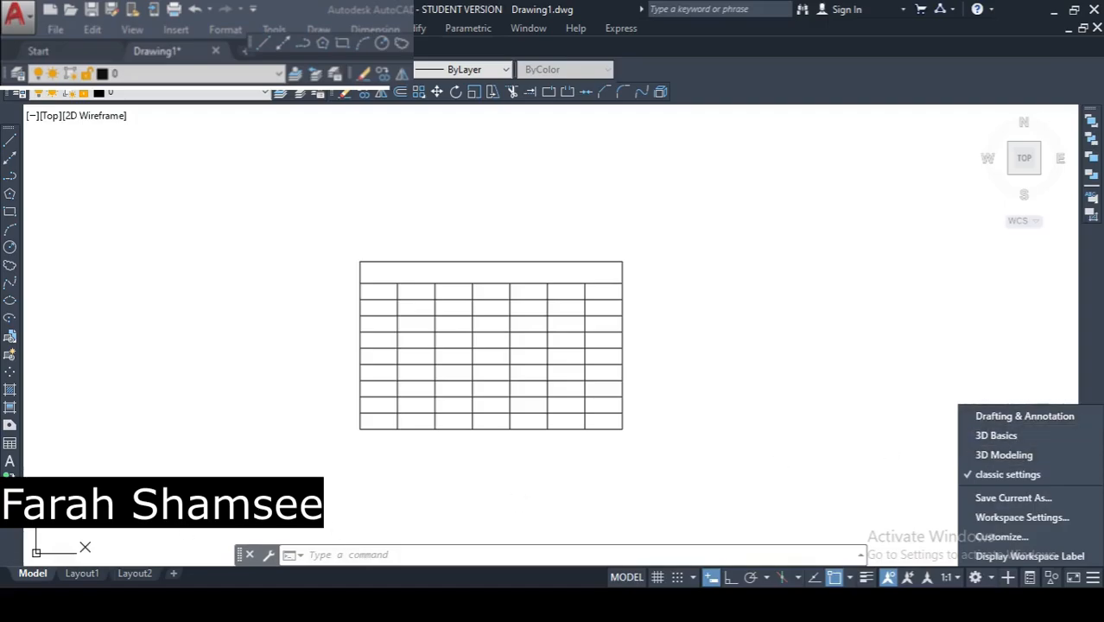
key(Escape)
key(Escape)
key(Escape)
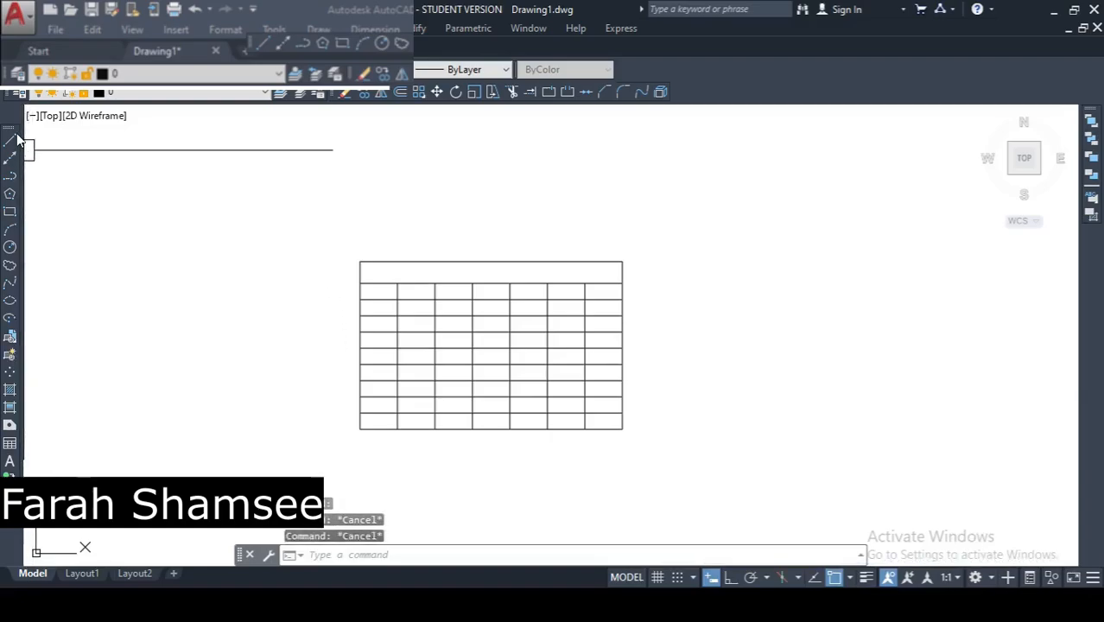
Shift the docked Modify toolbar slightly away from the layer controls in the same row
mouse_move(334, 92)
mouse_down()
mouse_move(355, 127)
mouse_move(342, 93)
mouse_up()
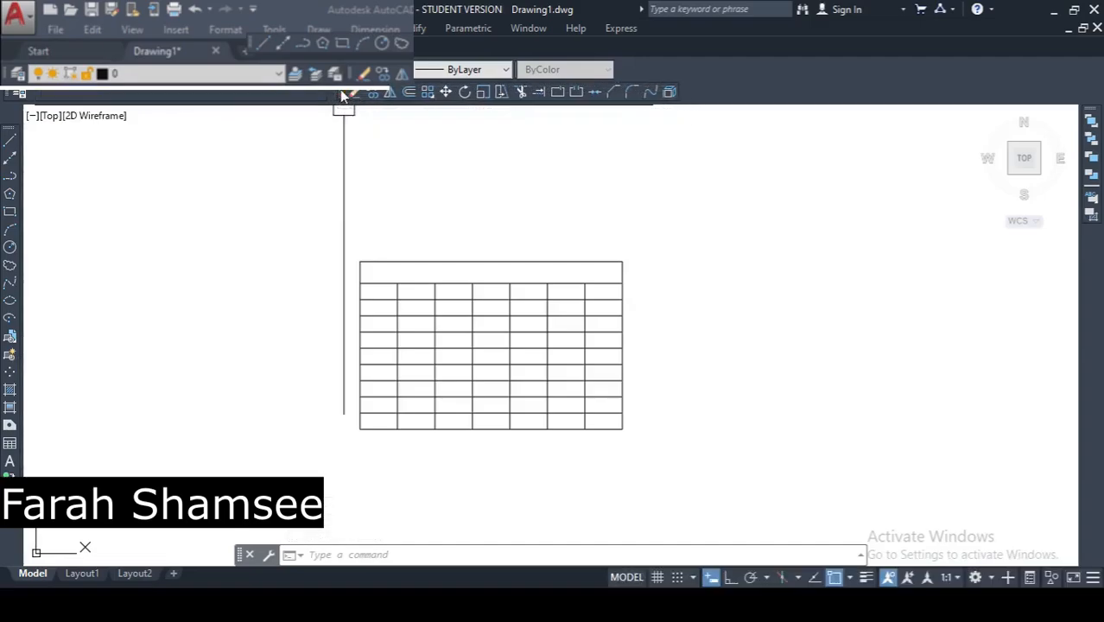
key(Escape)
key(Escape)
key(Escape)
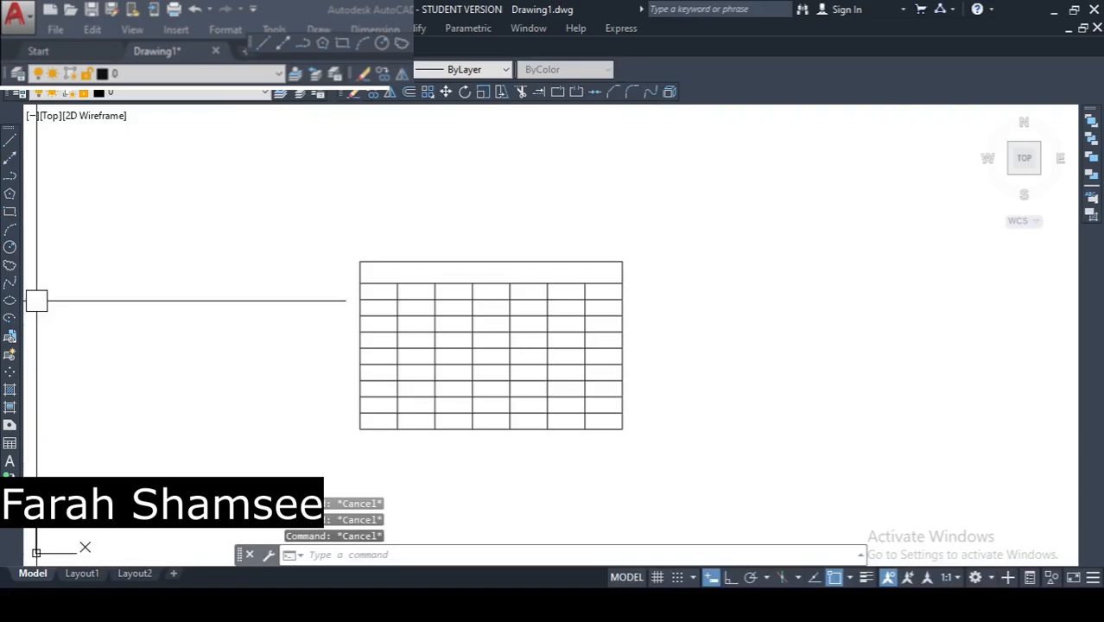
Insert a second table with the same 7-column, 8-data-row settings to the right of the first, leaving its title blank
click(9, 444)
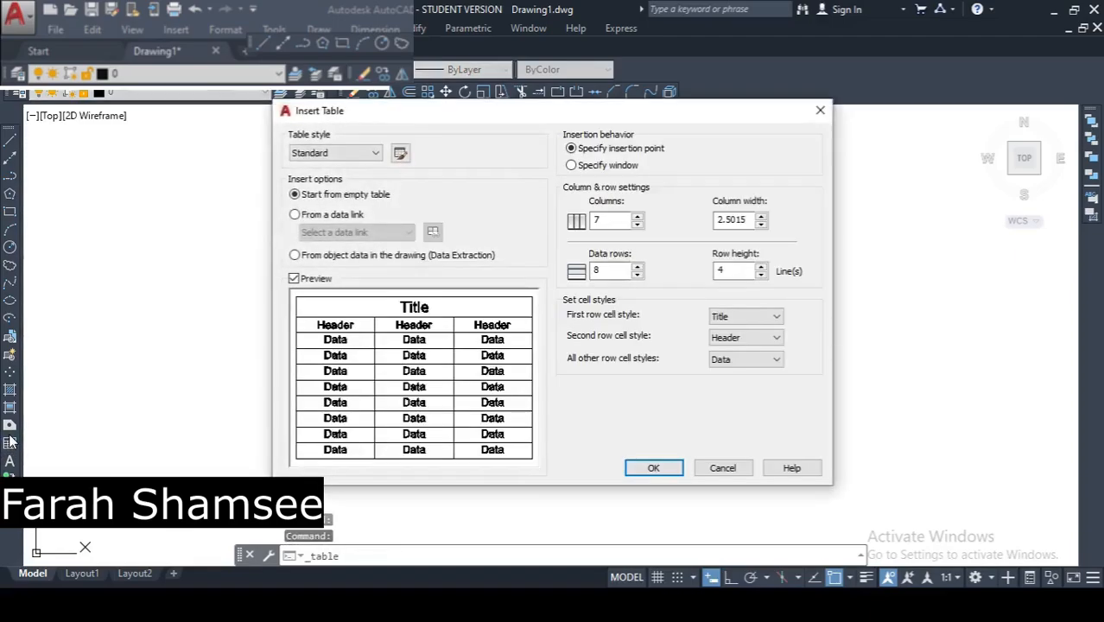
click(653, 468)
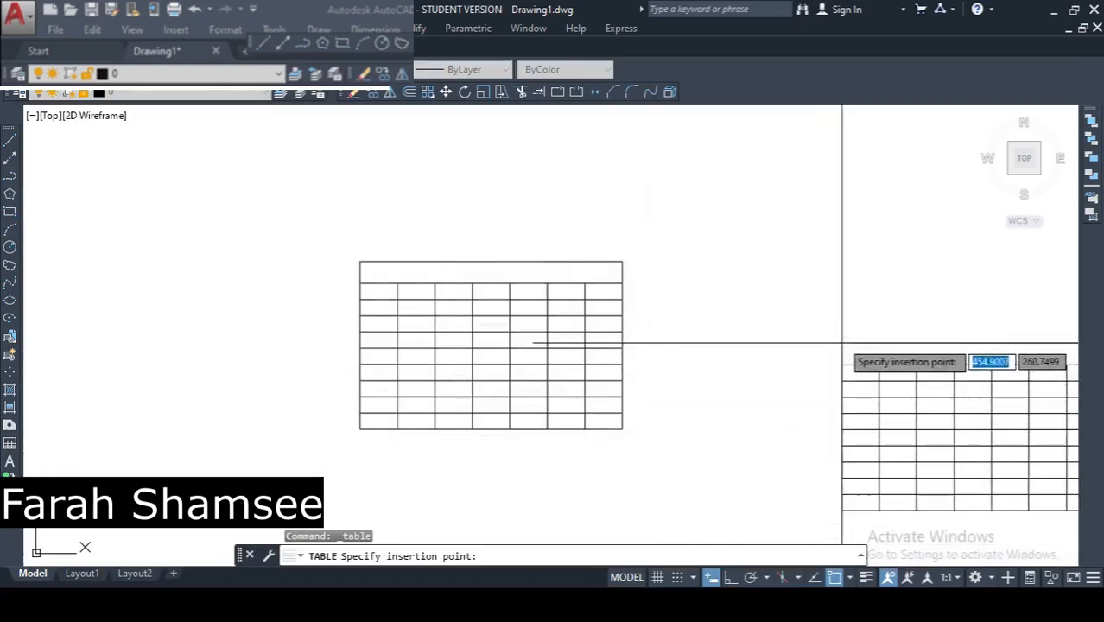
click(788, 259)
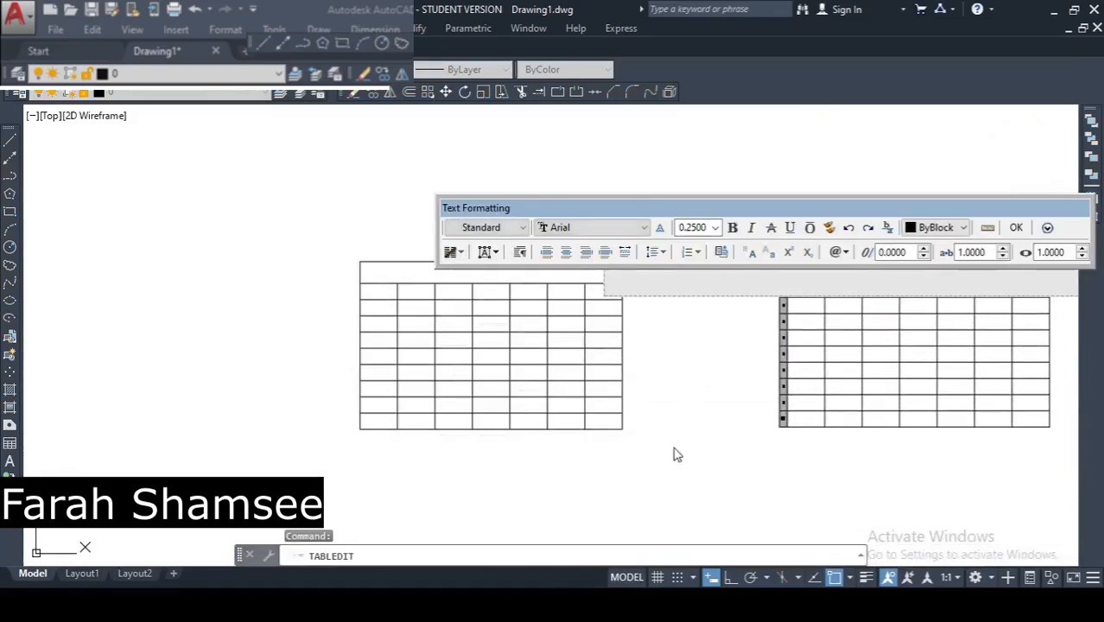
scroll(843, 466, down, 2)
middle_drag(843, 467, 437, 423)
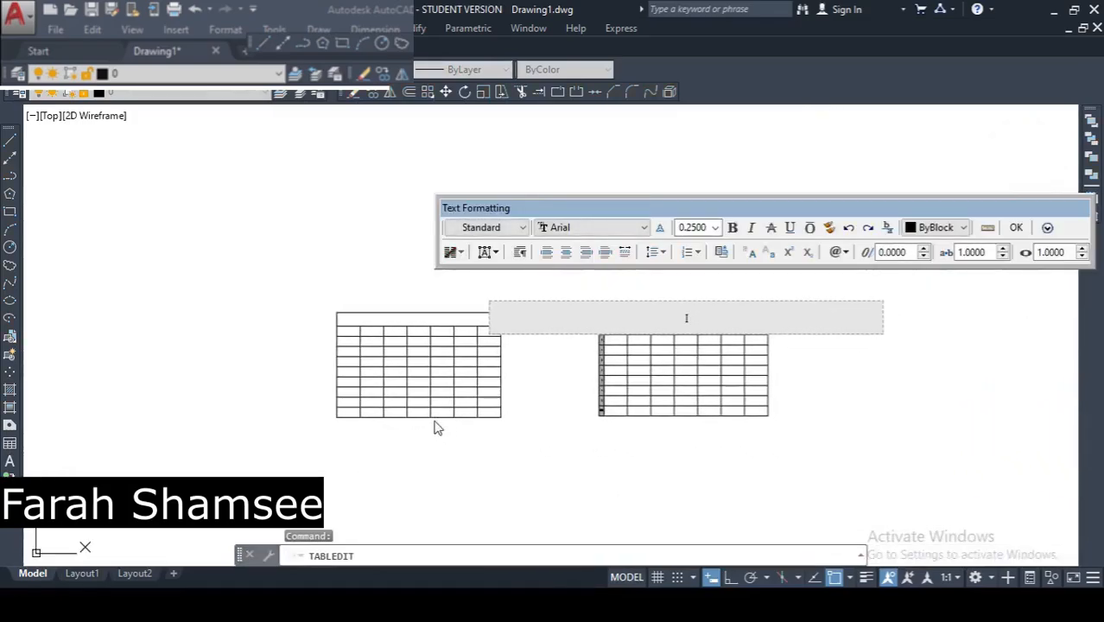
key(Escape)
scroll(415, 329, up, 2)
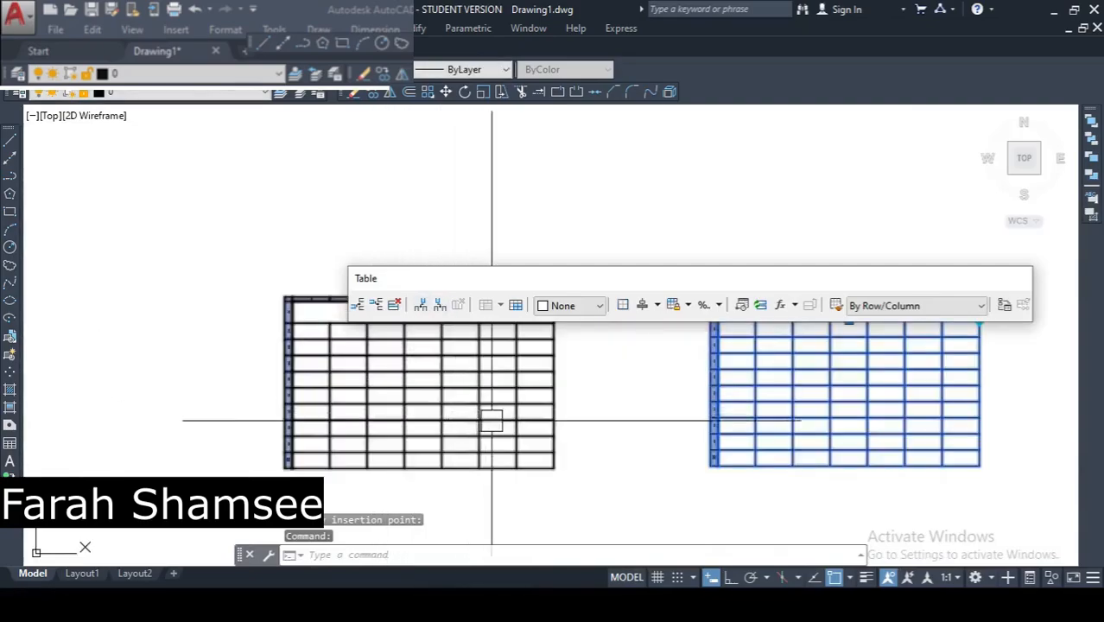
key(Escape)
Select the cells of column B below the title row in the first table, then clear the selection
click(447, 422)
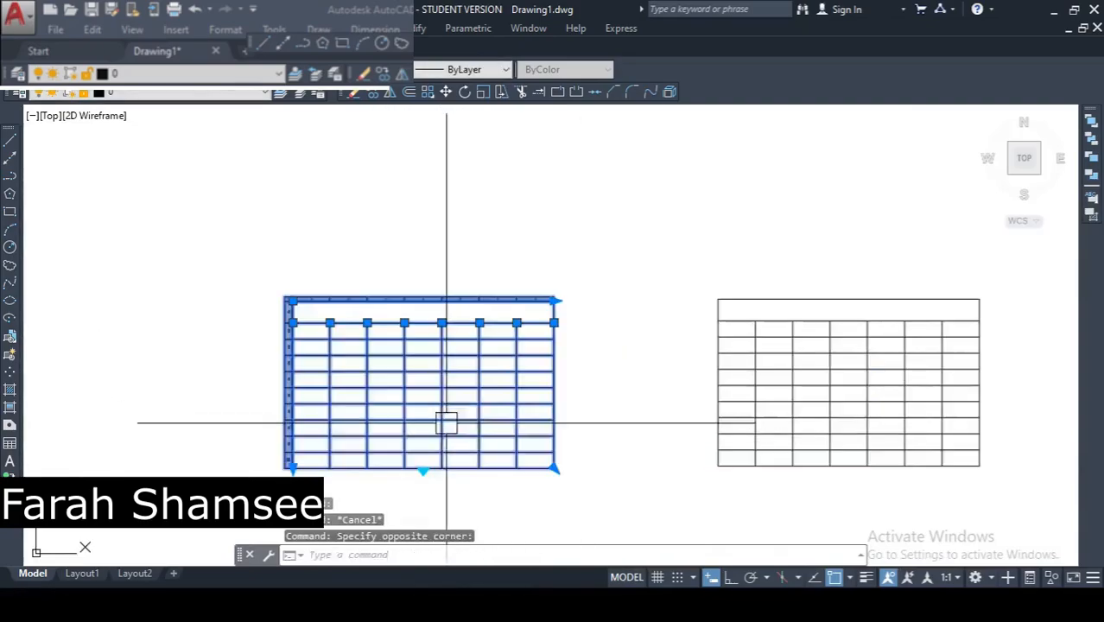
click(352, 298)
click(352, 298)
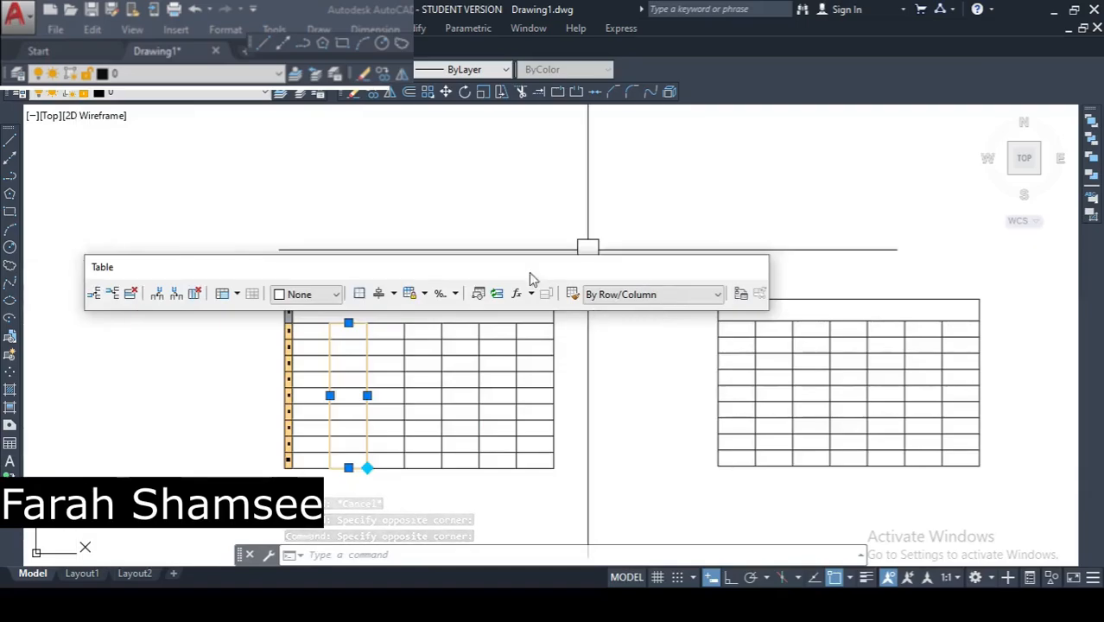
scroll(316, 493, up, 3)
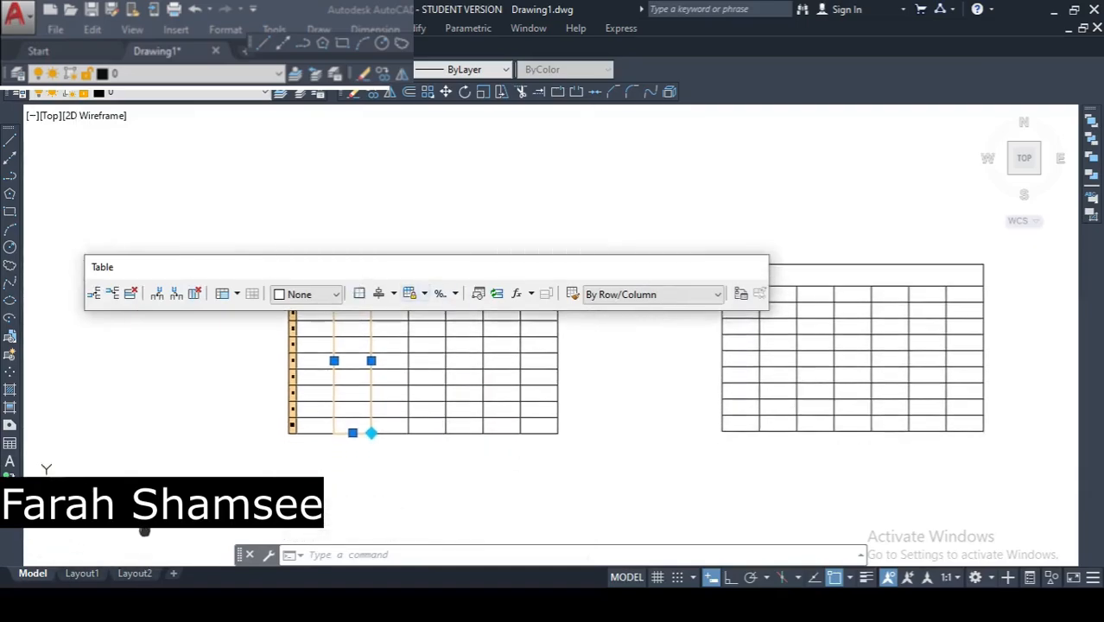
middle_drag(319, 478, 219, 531)
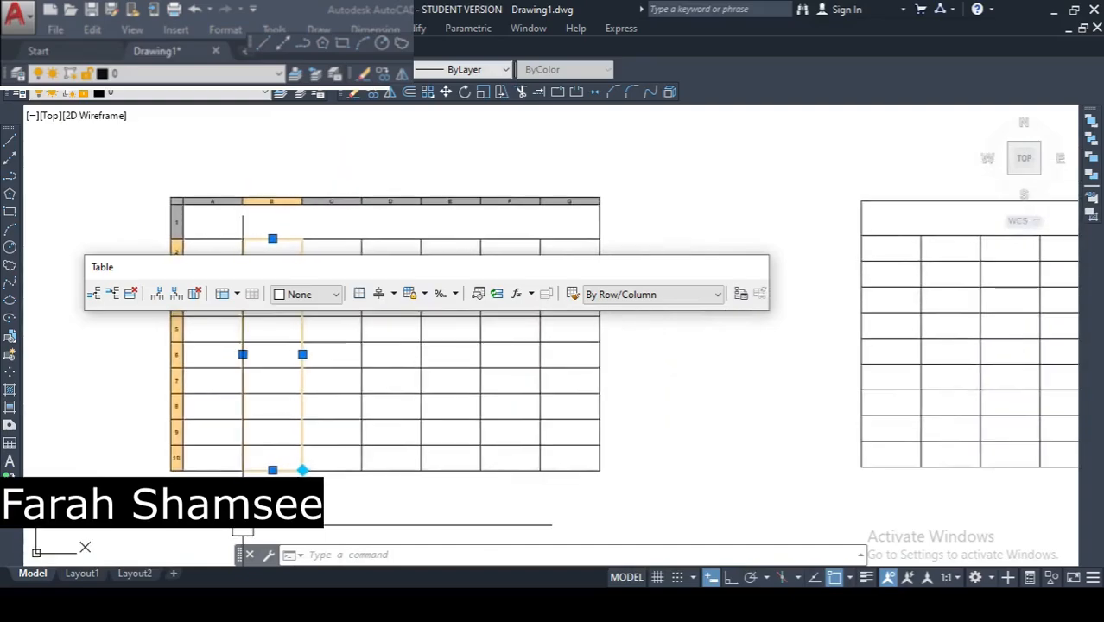
key(Escape)
Select cell B8 in the first table
click(284, 423)
click(299, 405)
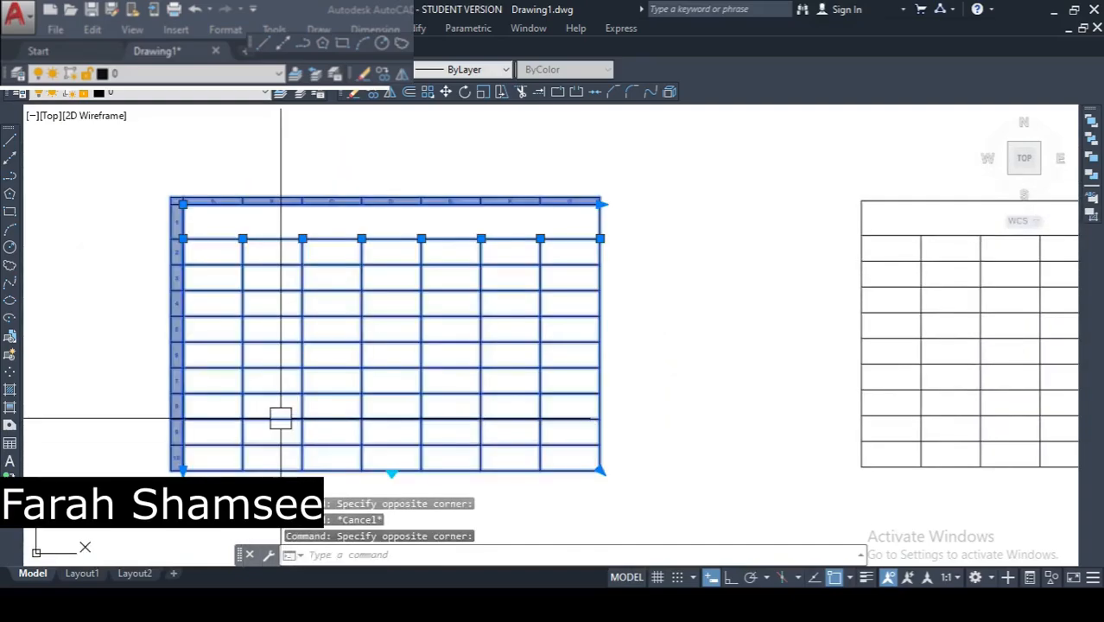
click(278, 411)
middle_drag(274, 460, 330, 424)
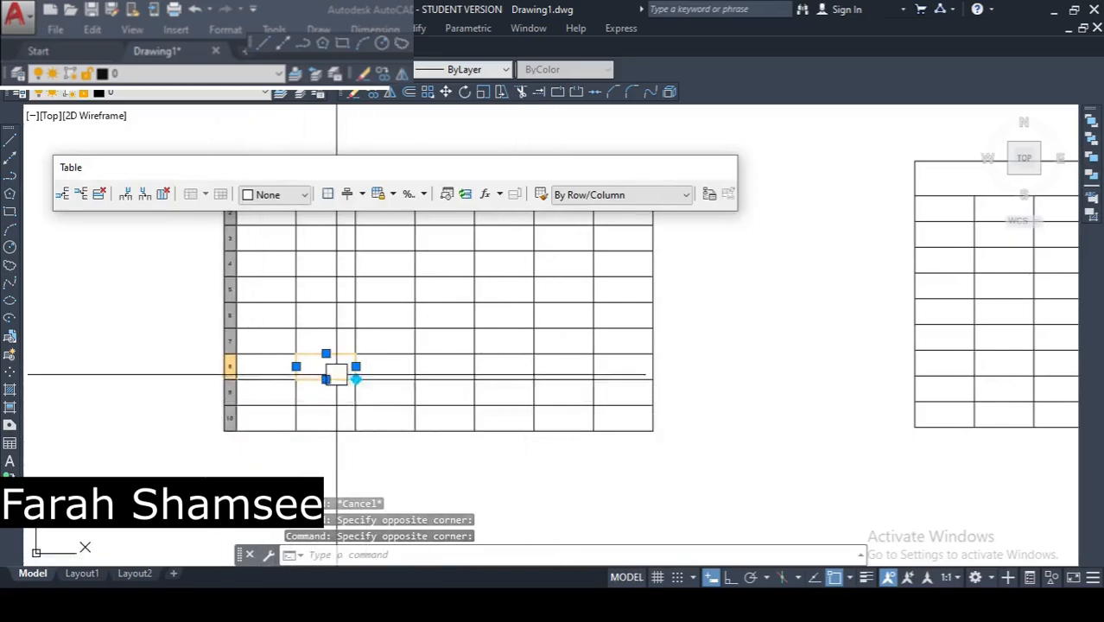
scroll(338, 374, up, 4)
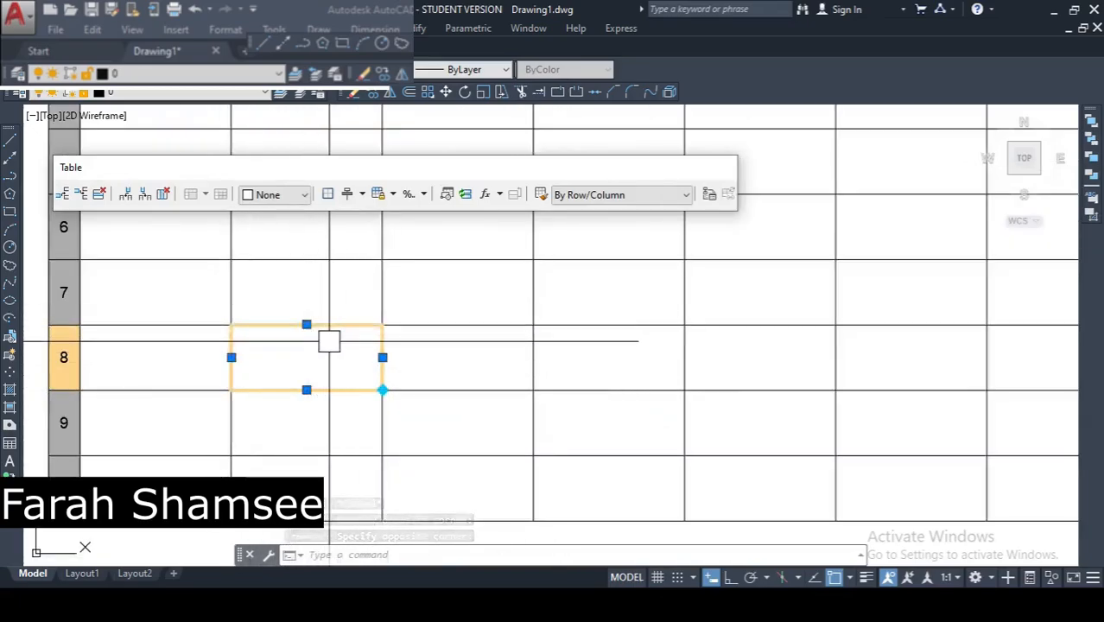
Delete two rows and two columns from the first table at the selected cell
scroll(331, 344, down, 2)
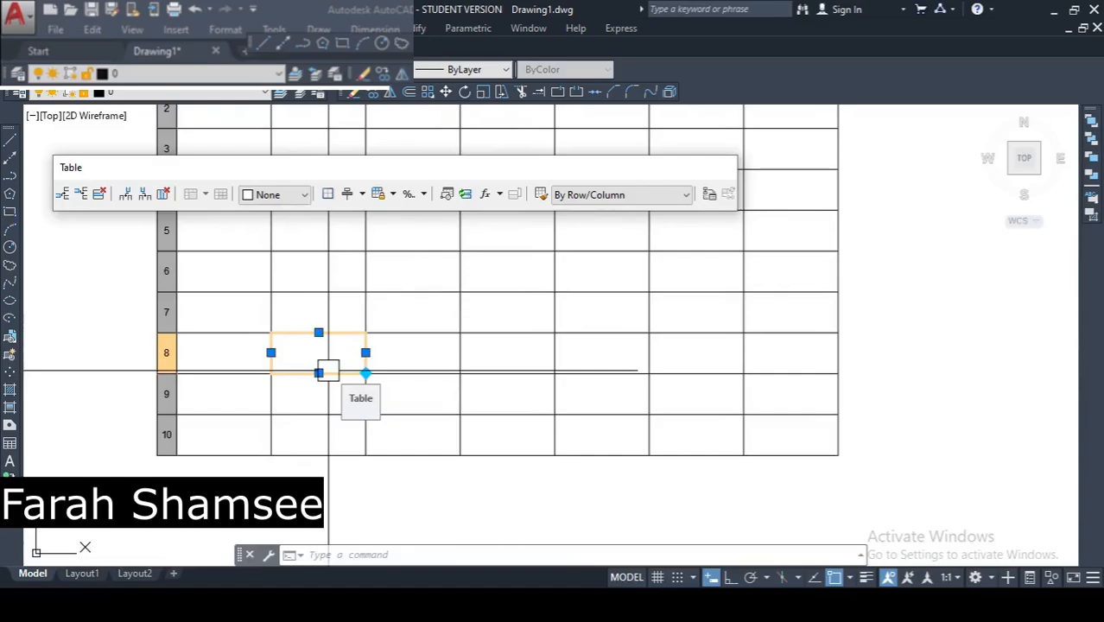
click(101, 194)
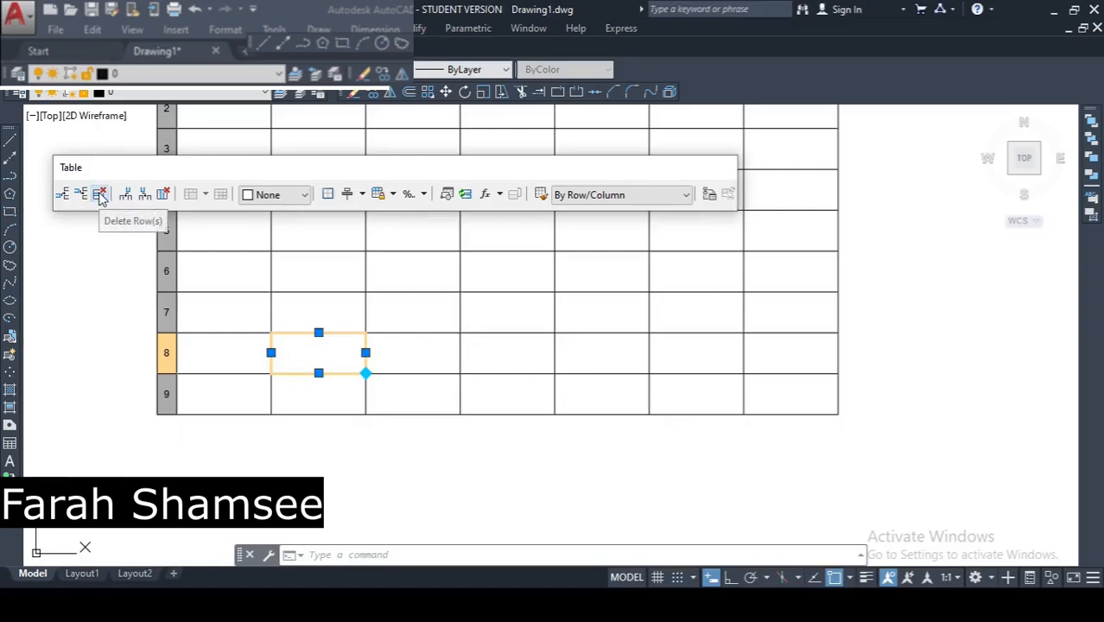
click(100, 194)
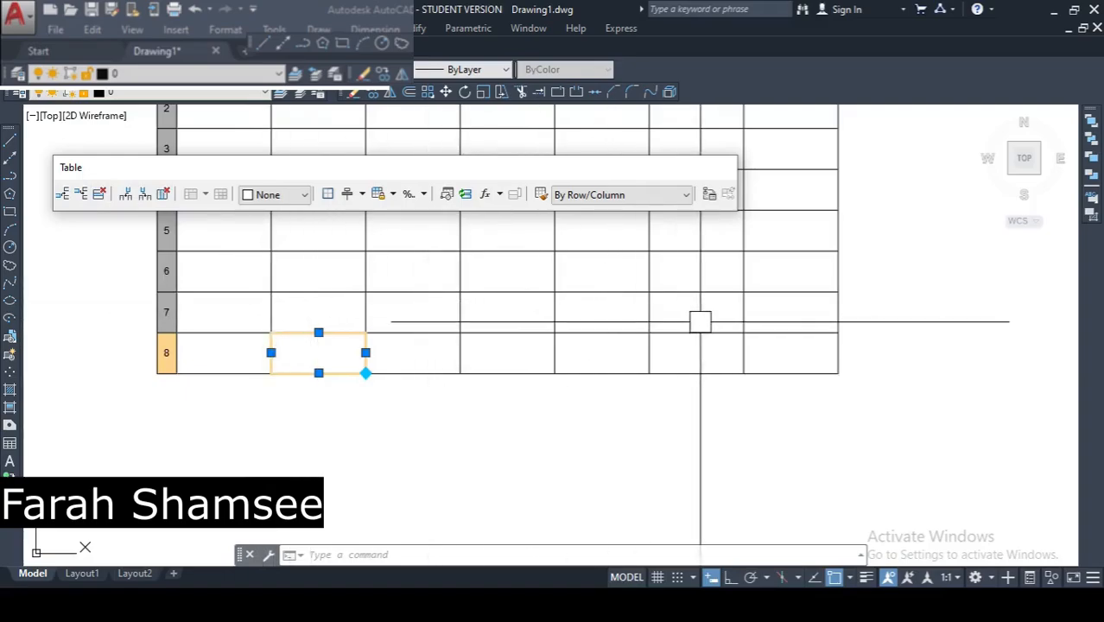
click(165, 196)
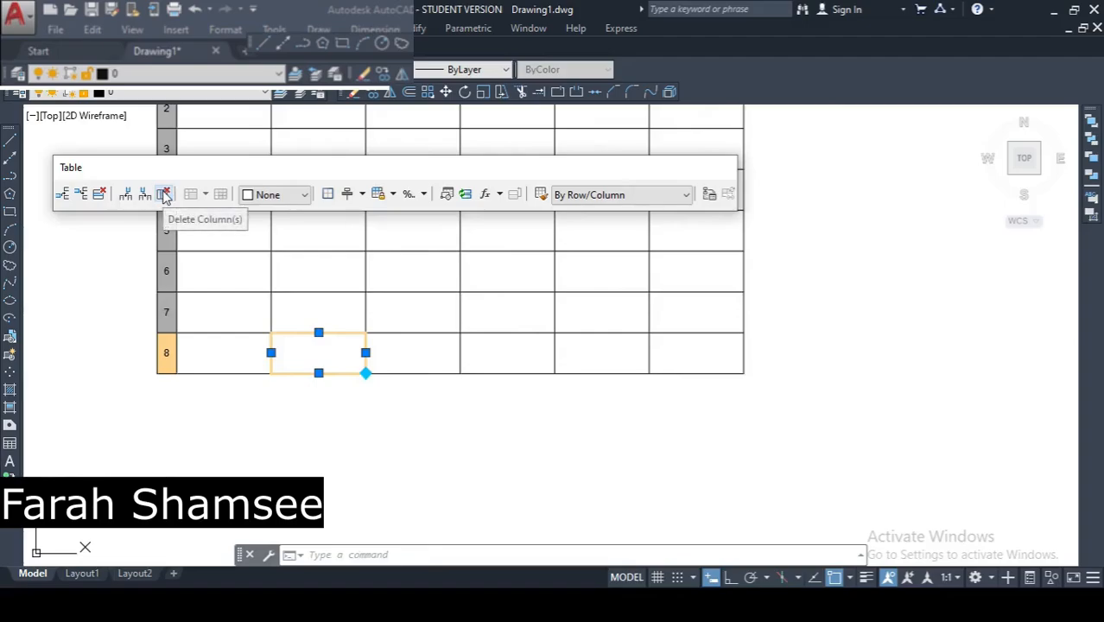
click(165, 195)
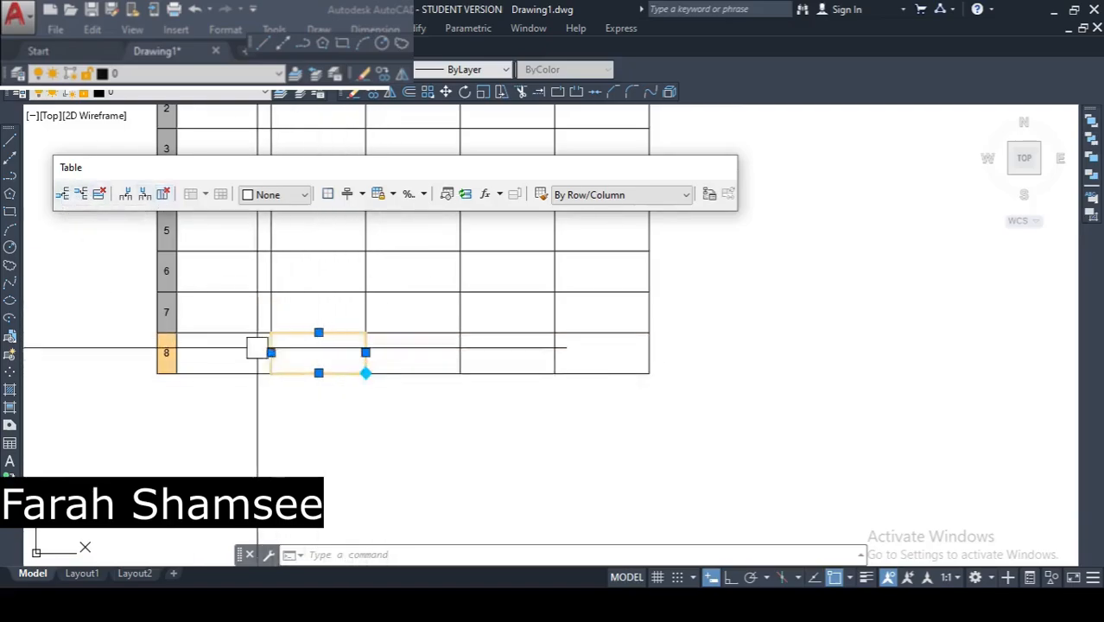
Insert one row above and one row below the selected cell in the first table
click(65, 194)
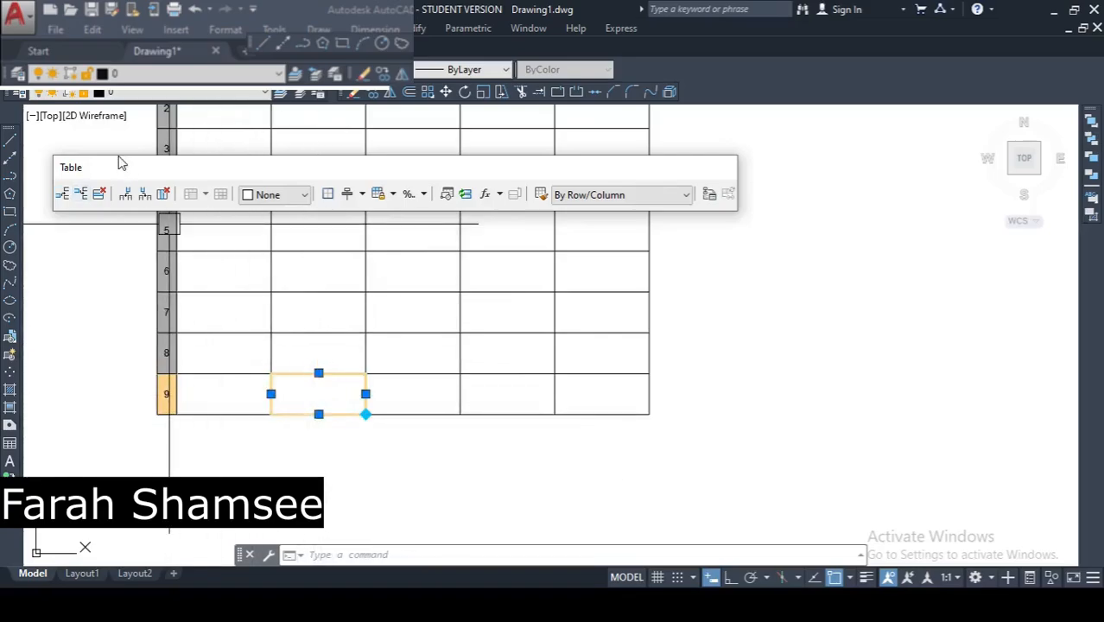
click(81, 196)
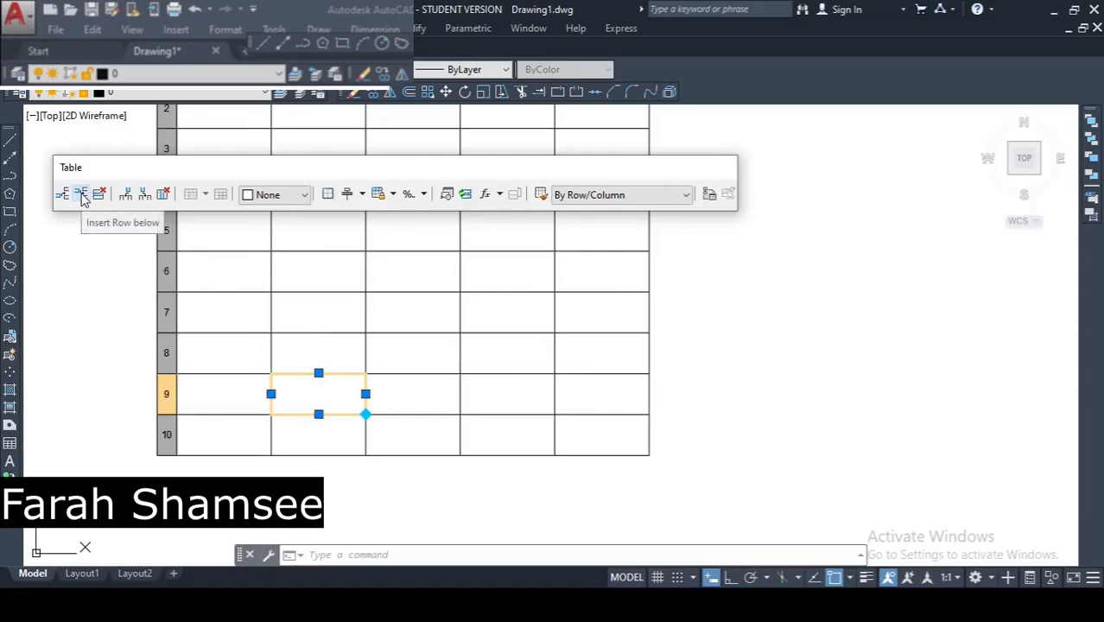
Select cell C9 in the first table and insert two columns to its left and two to its right
click(430, 370)
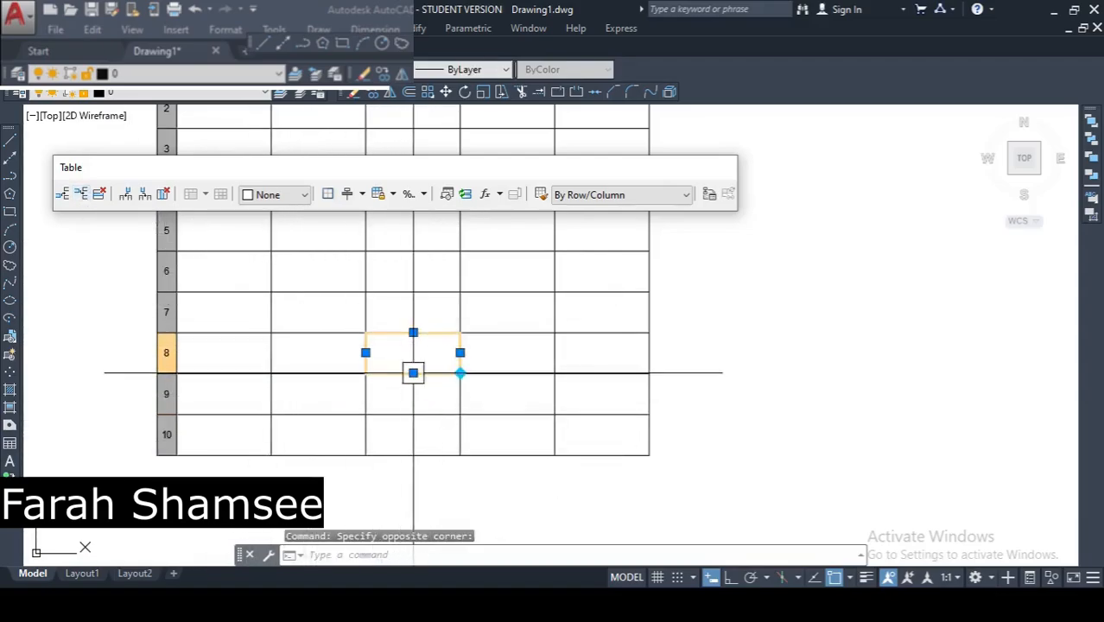
click(423, 458)
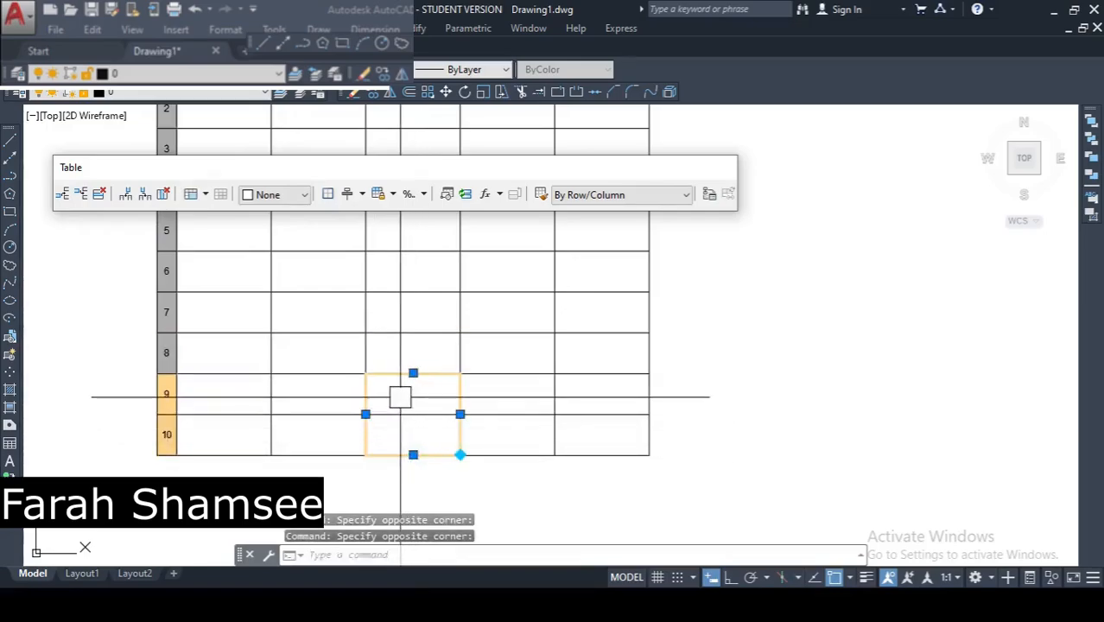
click(413, 372)
key(Escape)
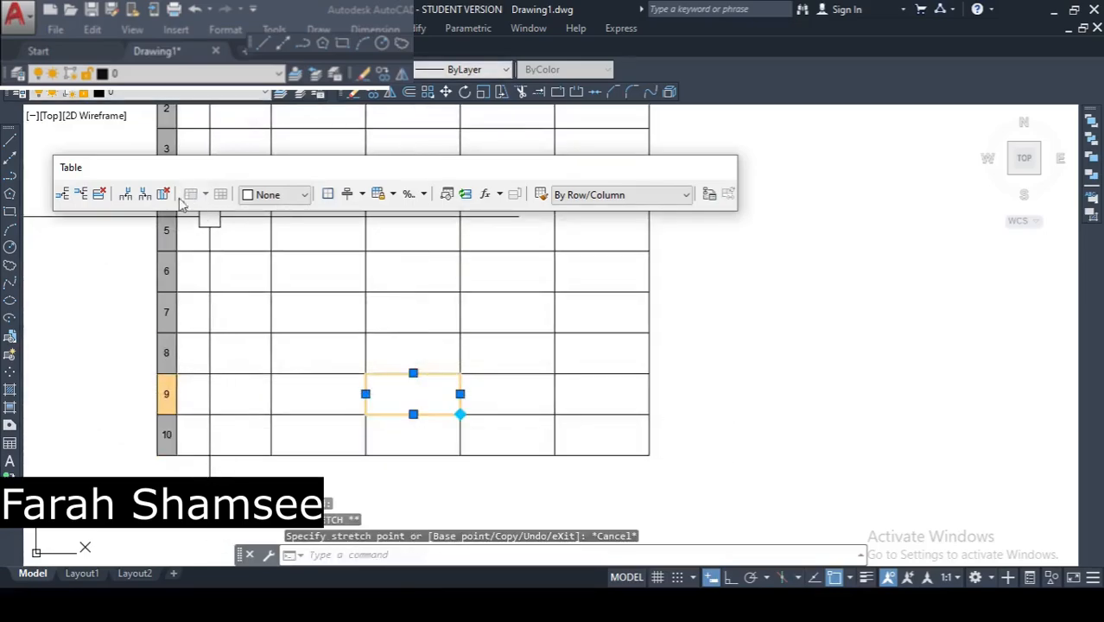
click(125, 196)
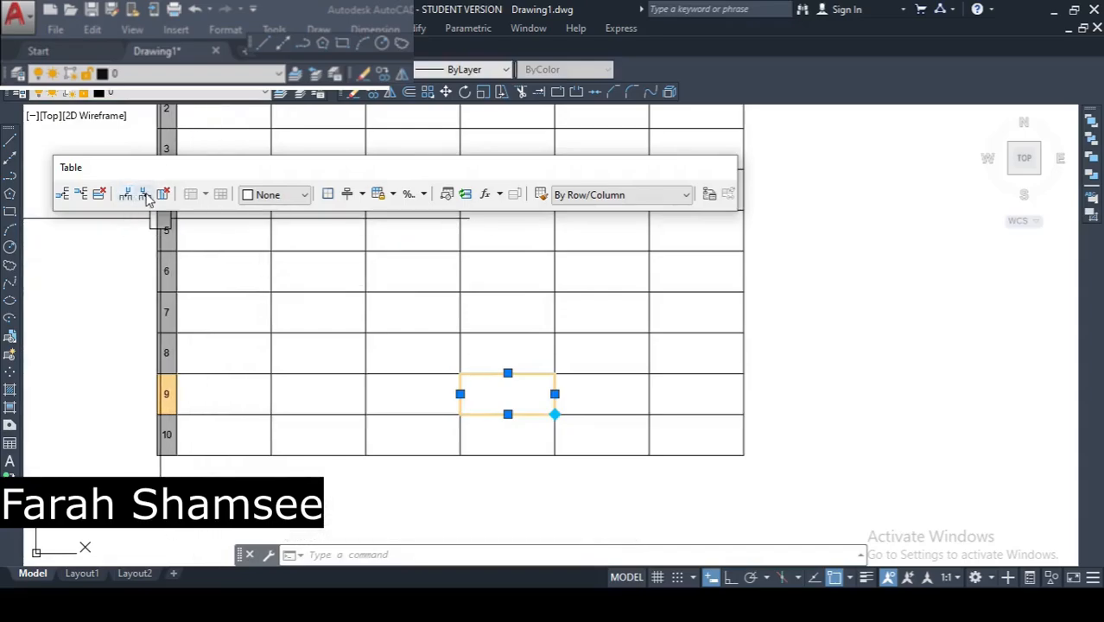
click(145, 195)
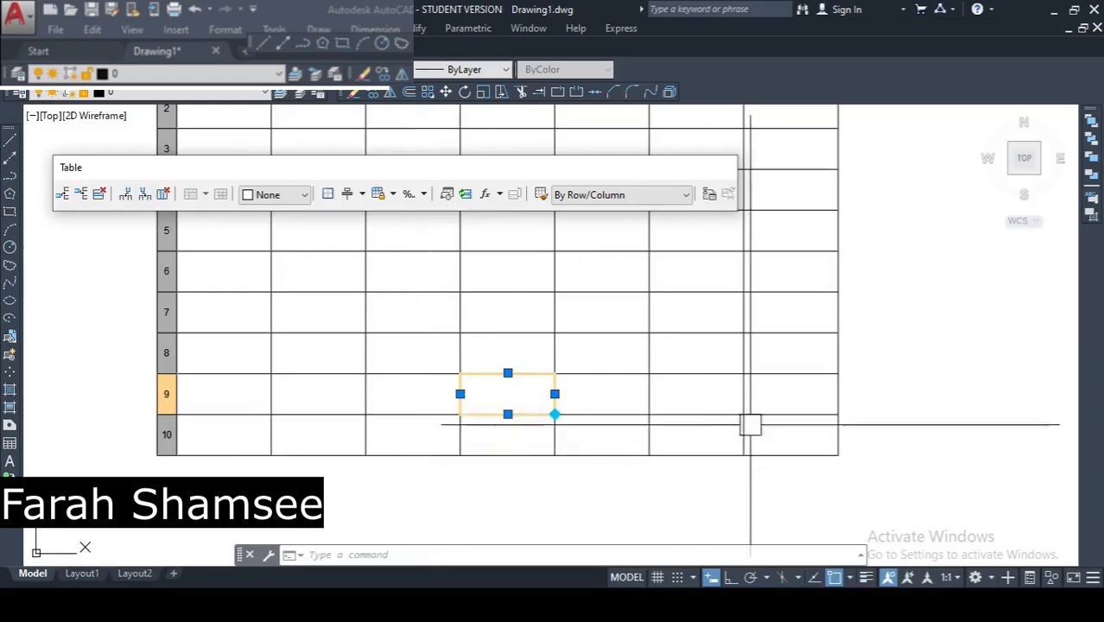
click(145, 196)
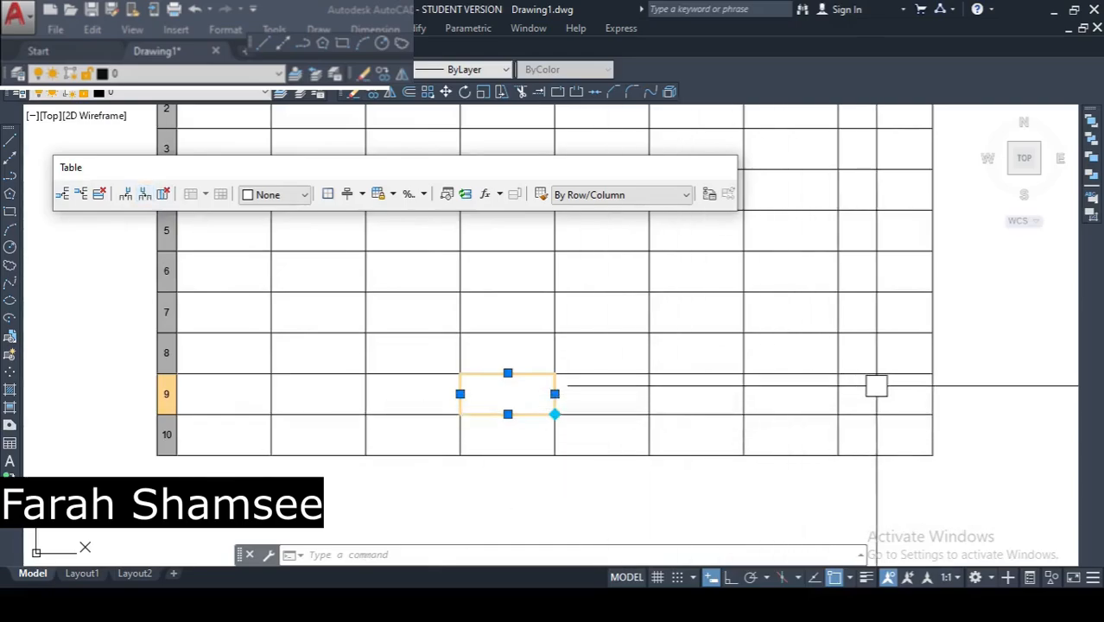
click(126, 195)
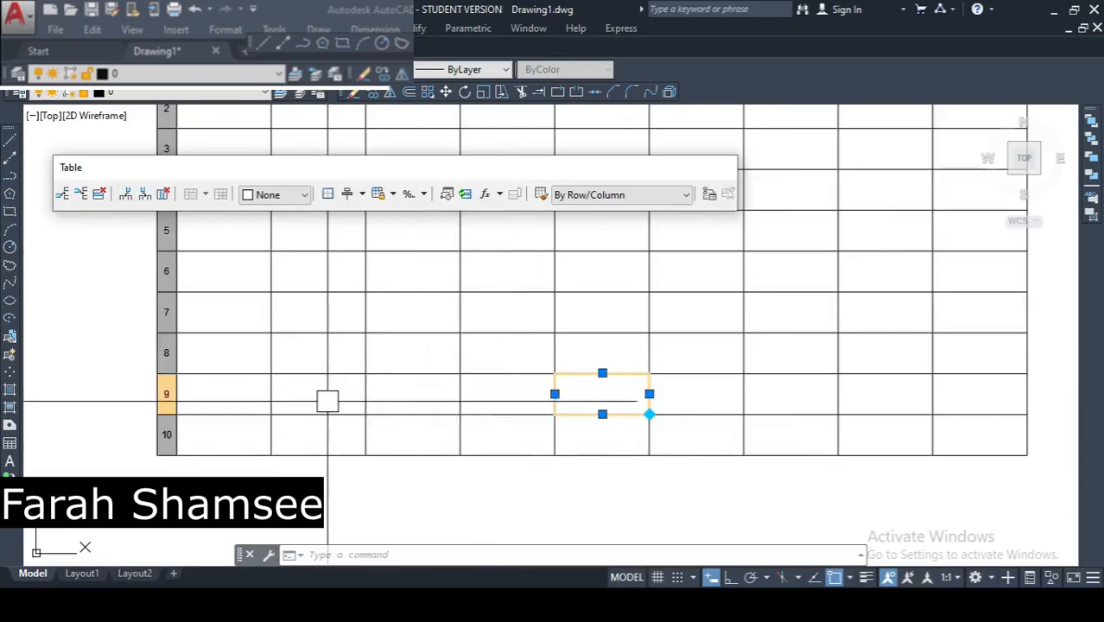
Delete two columns and four rows at the selected cell, reducing the first table to 7 columns and 6 rows
click(163, 195)
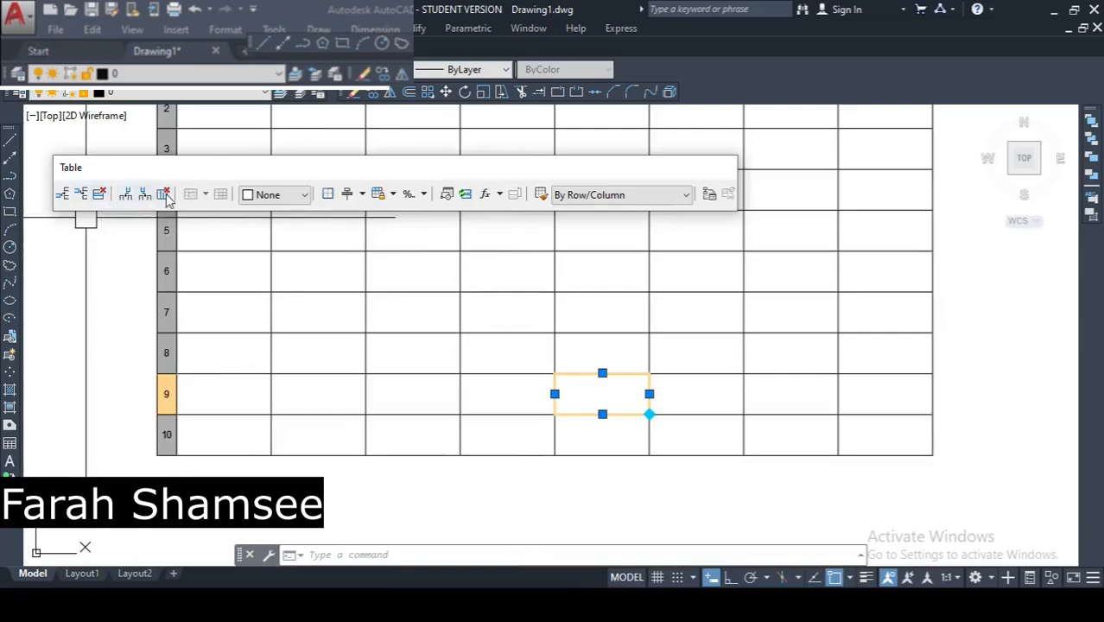
click(163, 196)
click(101, 195)
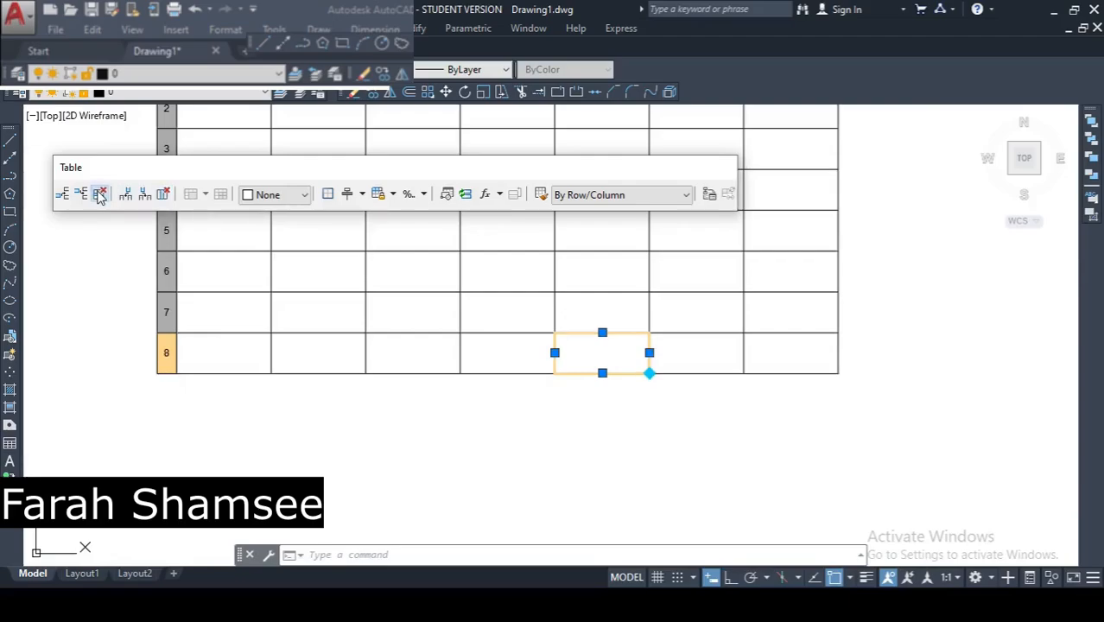
click(100, 195)
click(100, 195)
middle_drag(202, 304, 136, 445)
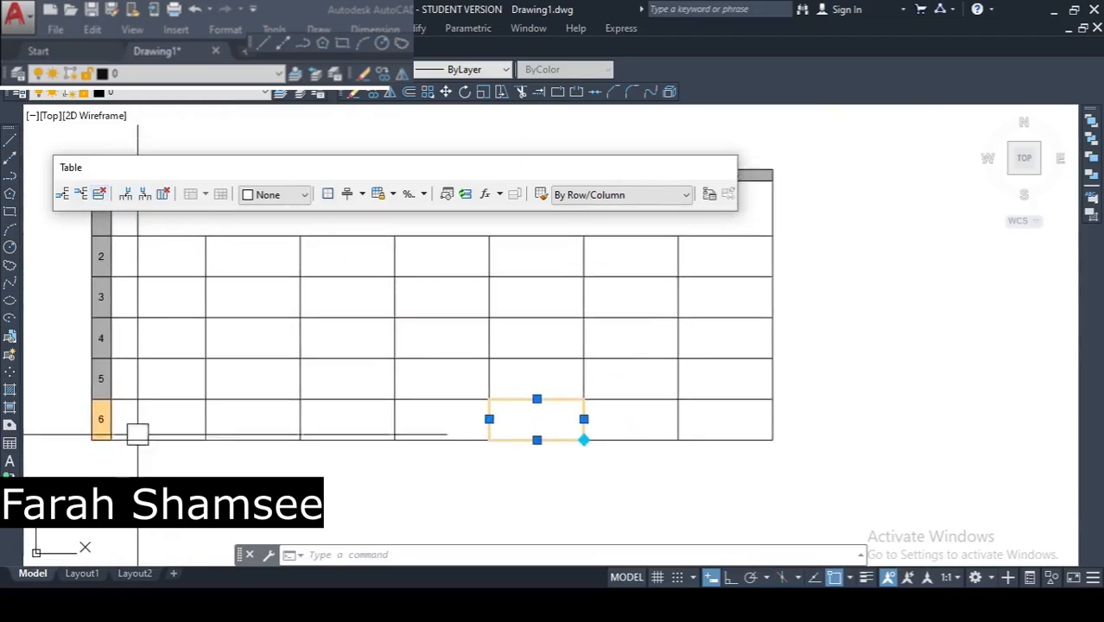
Set the background fill of cell E6 to Red and of cell D4 to Yellow
click(302, 197)
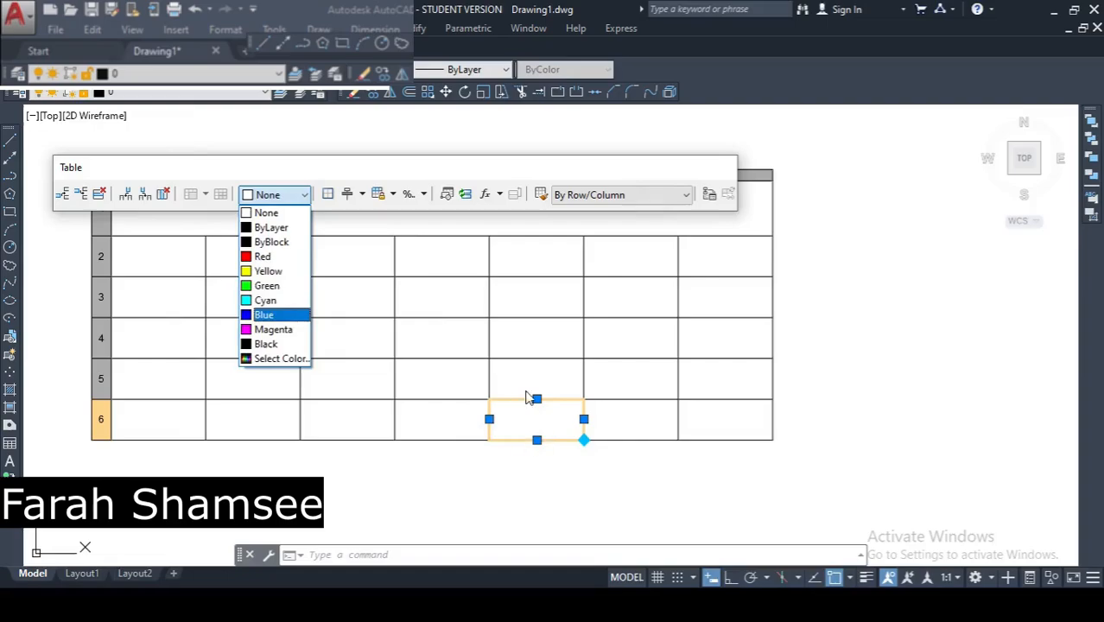
click(262, 257)
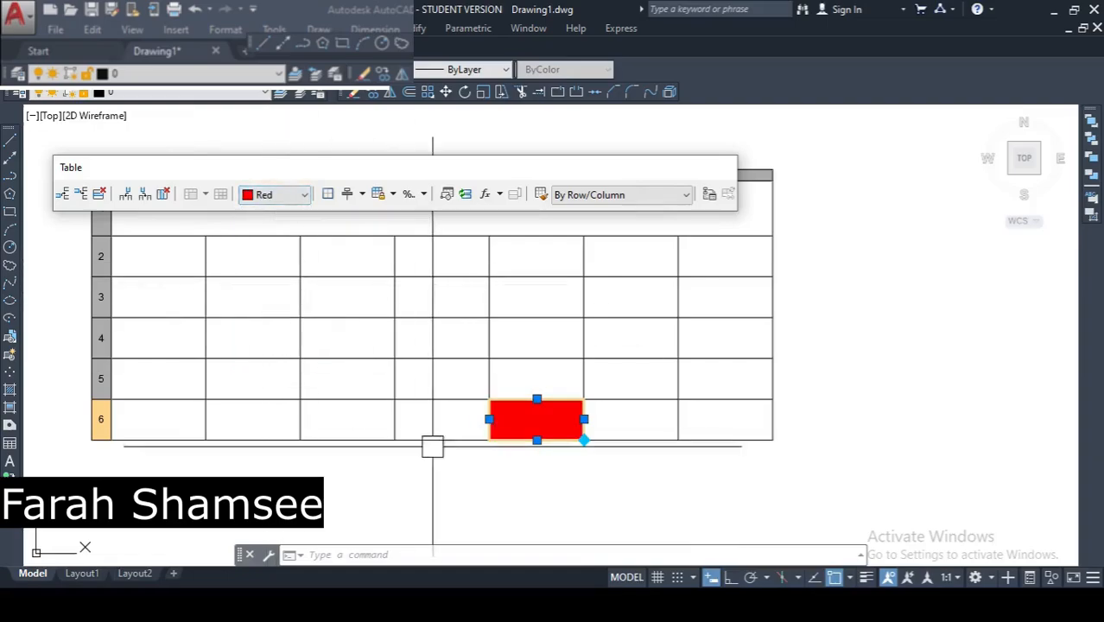
click(422, 337)
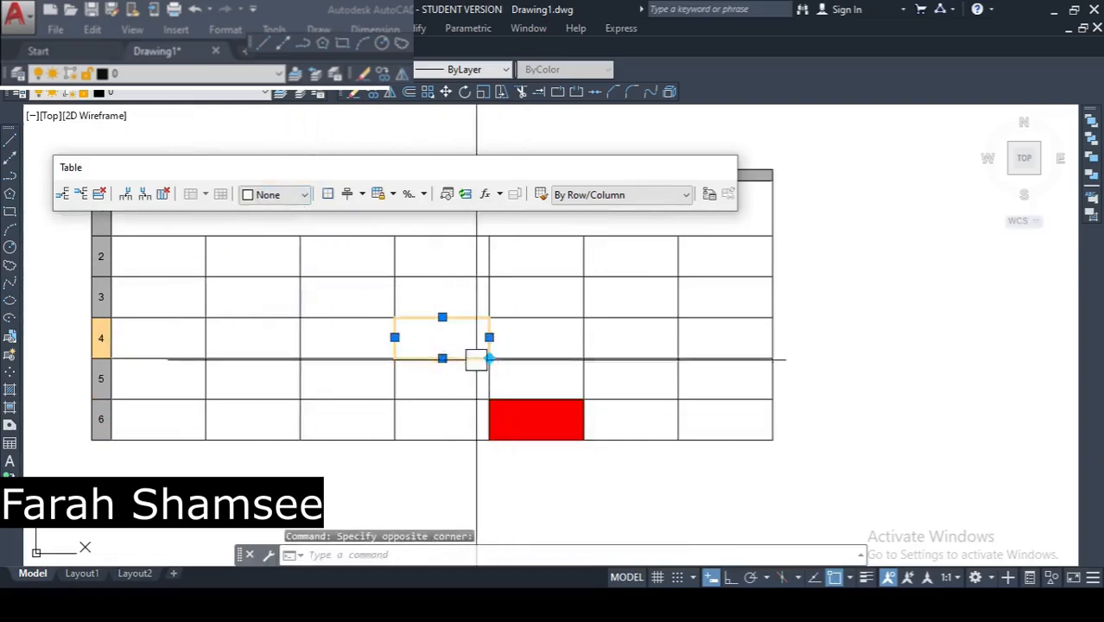
click(305, 195)
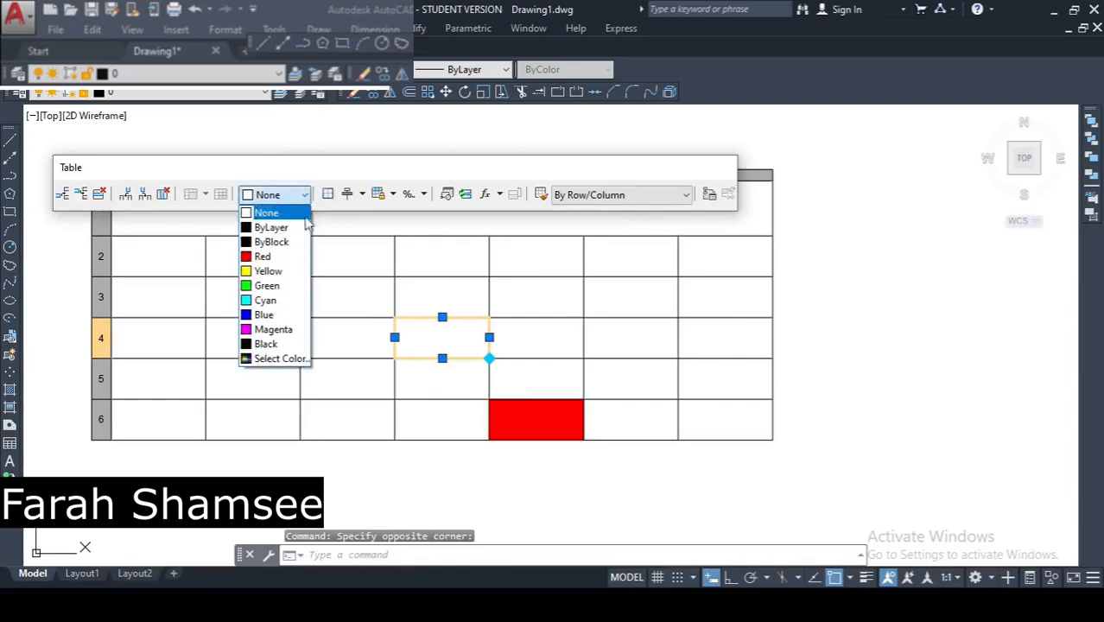
click(261, 268)
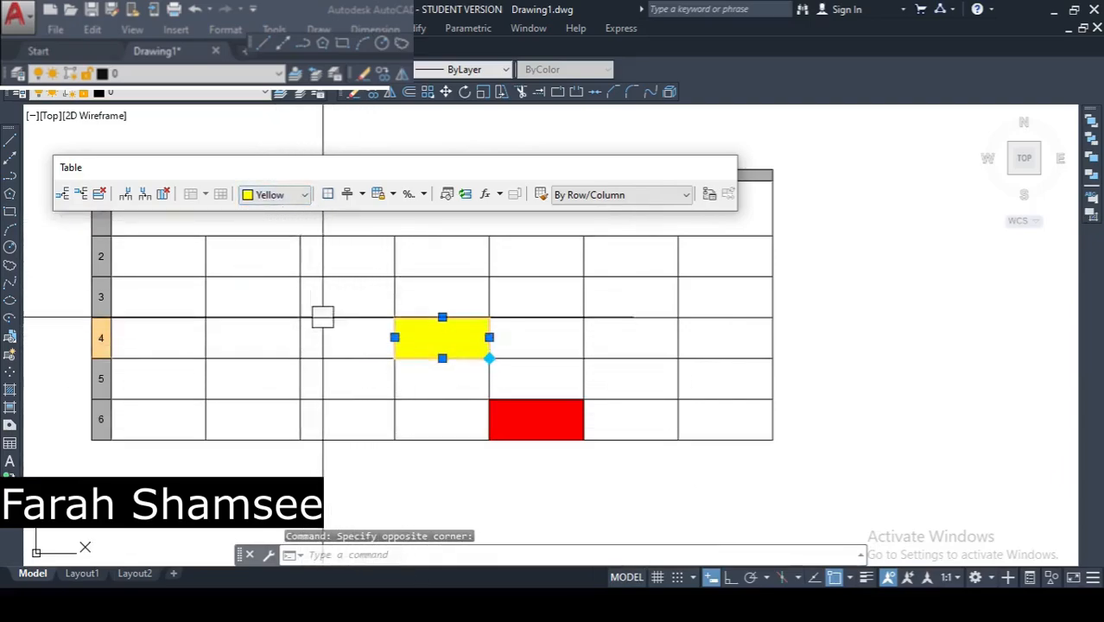
Set the background fill of cell C3 to Green
click(318, 302)
click(305, 196)
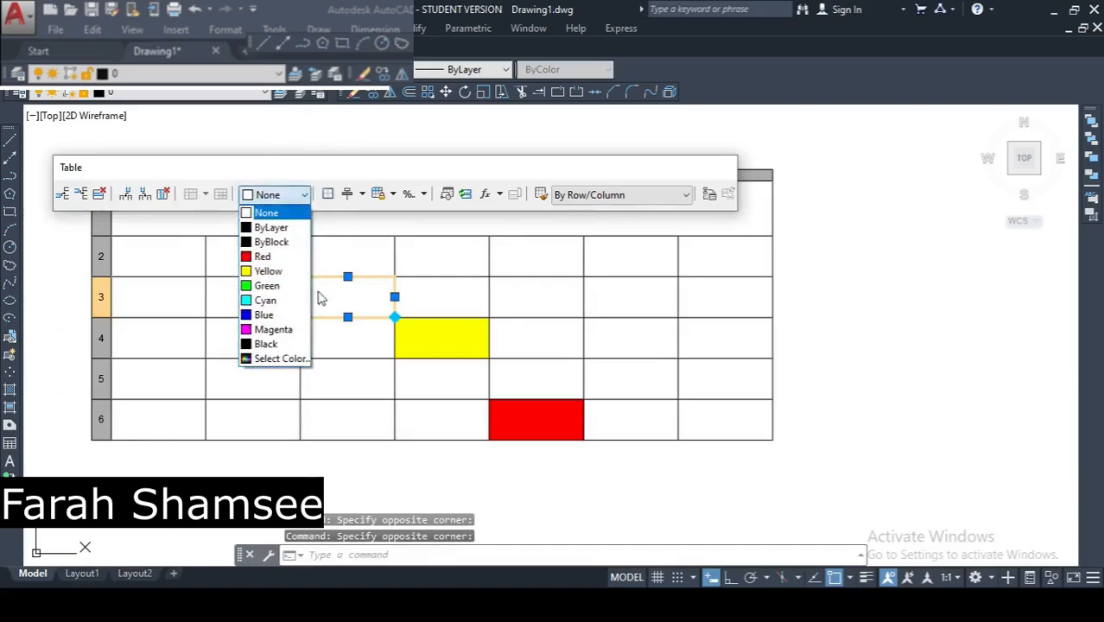
click(264, 285)
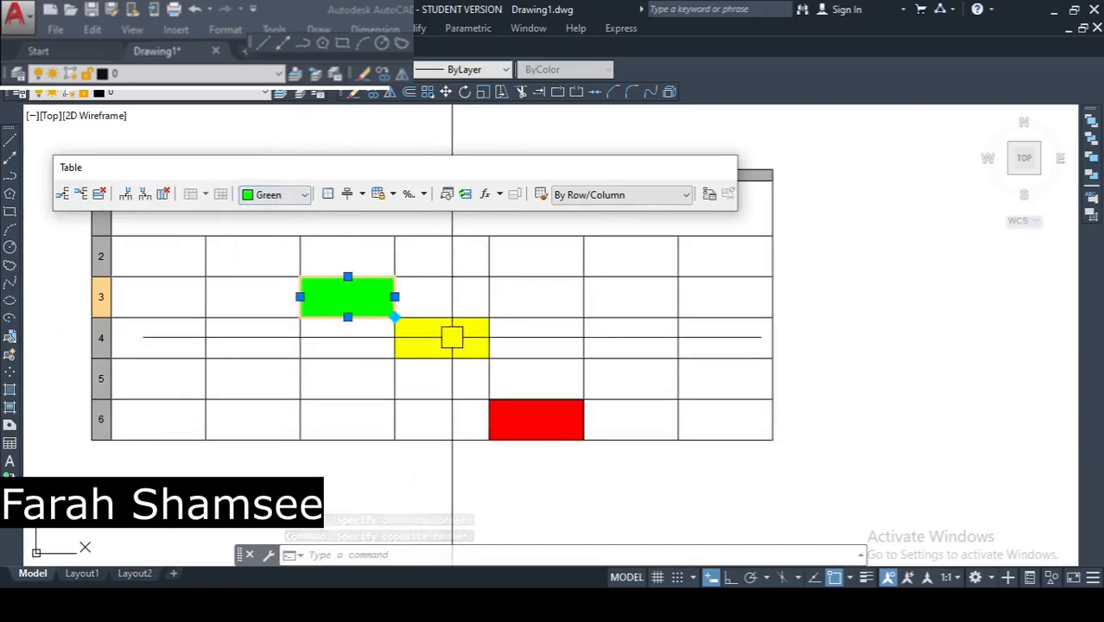
Set the background fill of cell E5, directly above the red cell, to Red
click(451, 336)
click(539, 427)
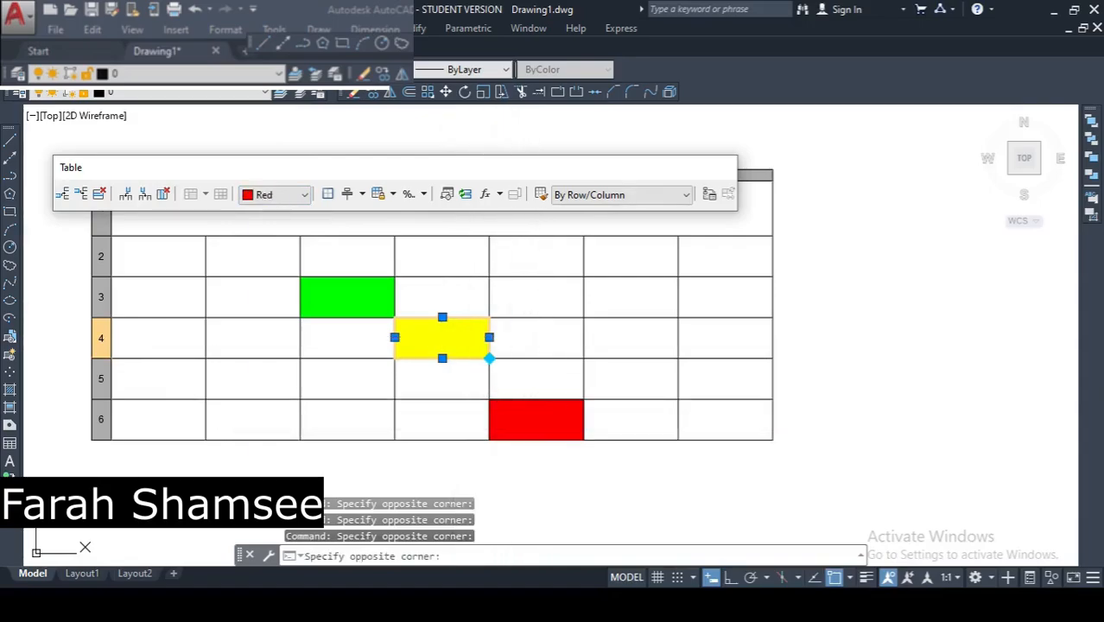
click(537, 399)
key(Escape)
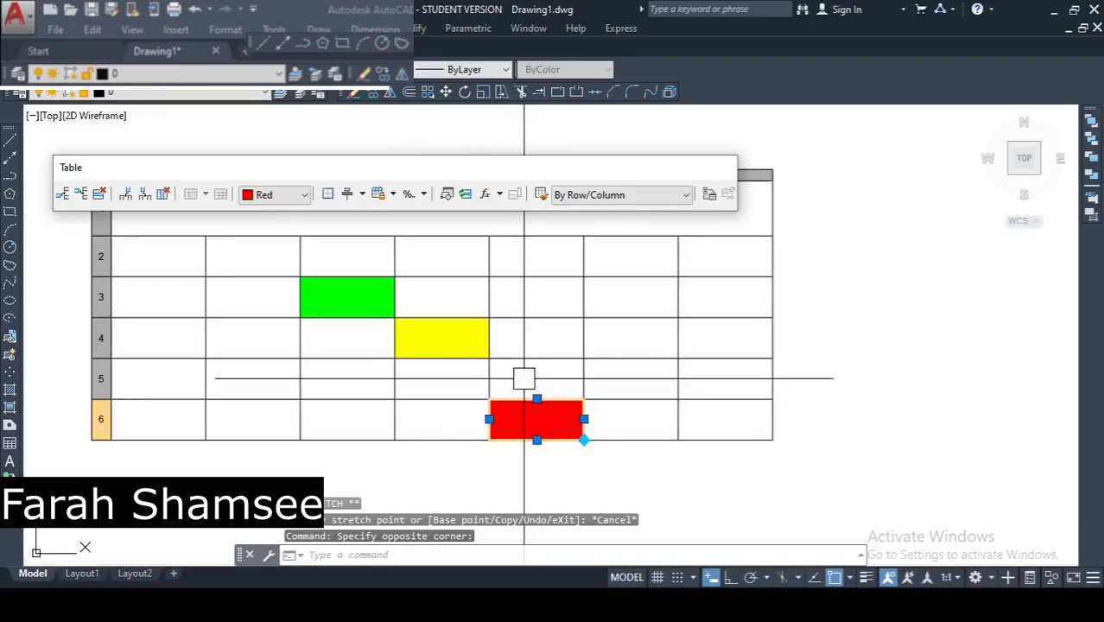
click(522, 377)
click(294, 195)
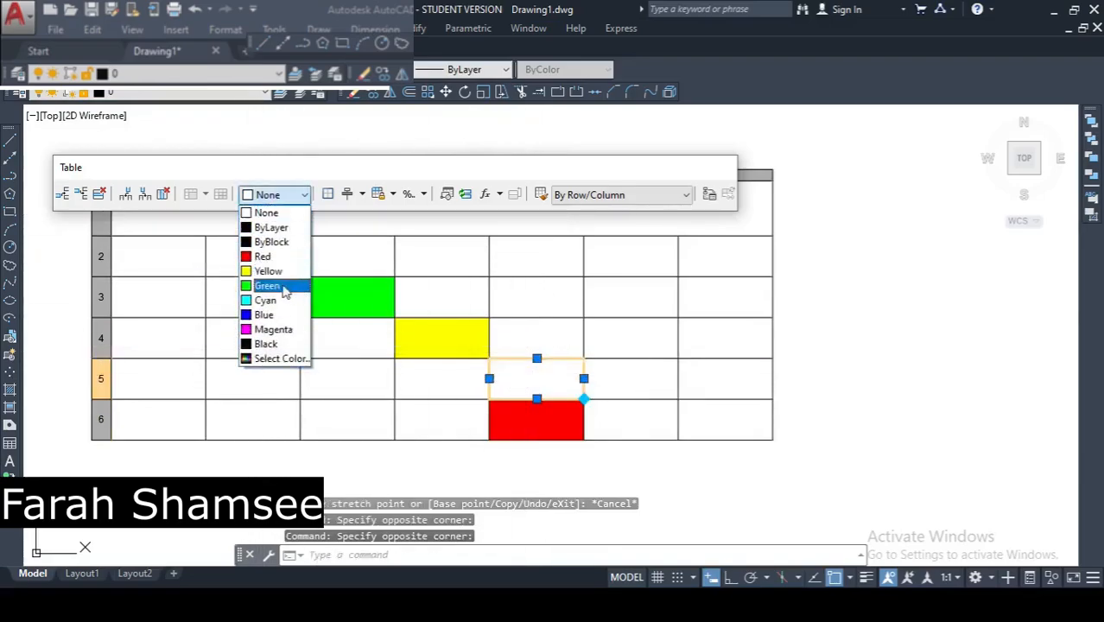
click(268, 252)
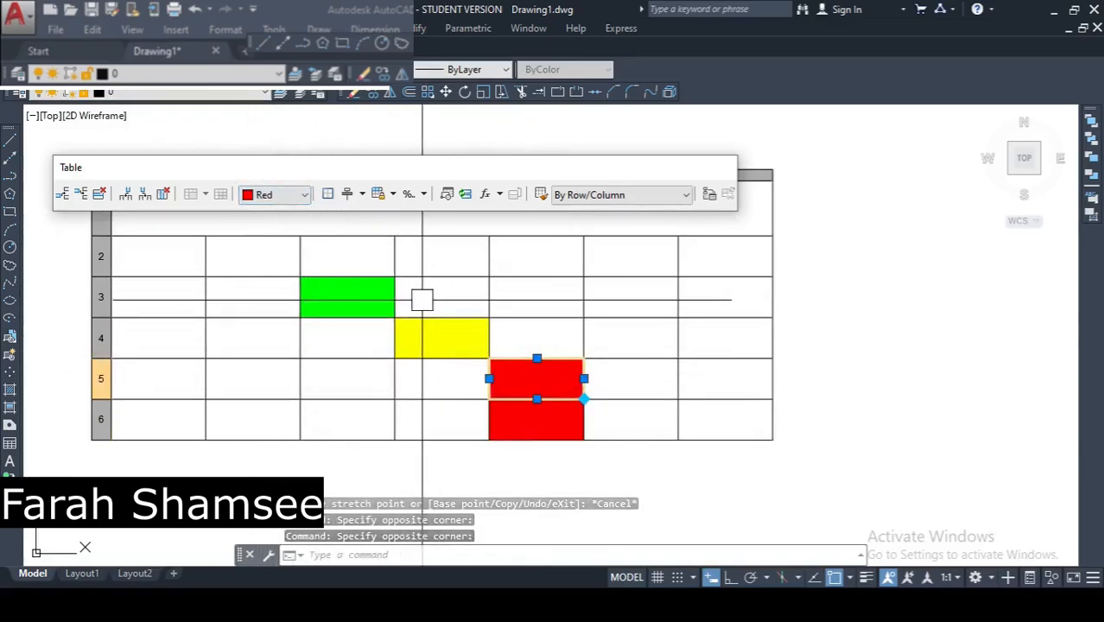
Set the background fill of cell C2, above the green cell, to Green and clear the selection
click(340, 261)
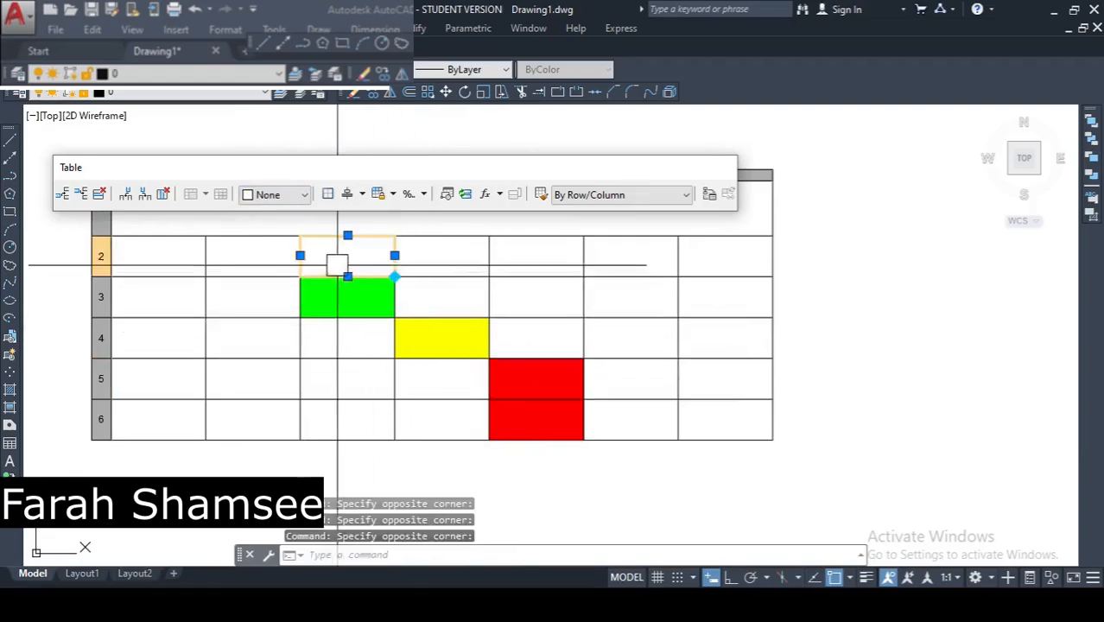
click(303, 195)
click(264, 286)
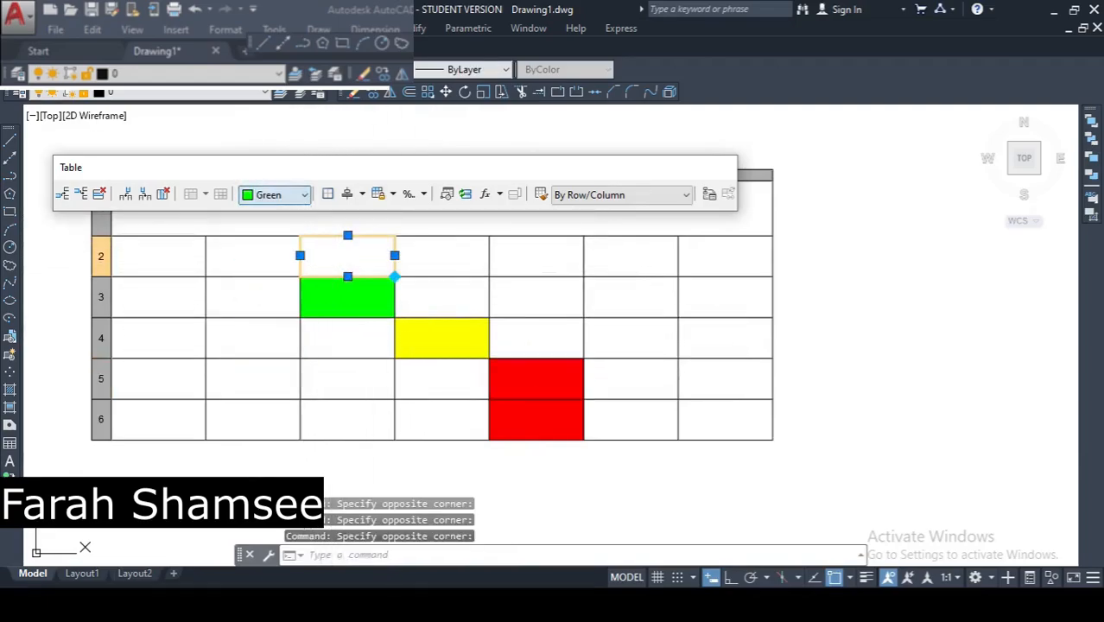
key(Escape)
scroll(596, 474, down, 2)
middle_drag(596, 474, 476, 397)
key(Escape)
key(Escape)
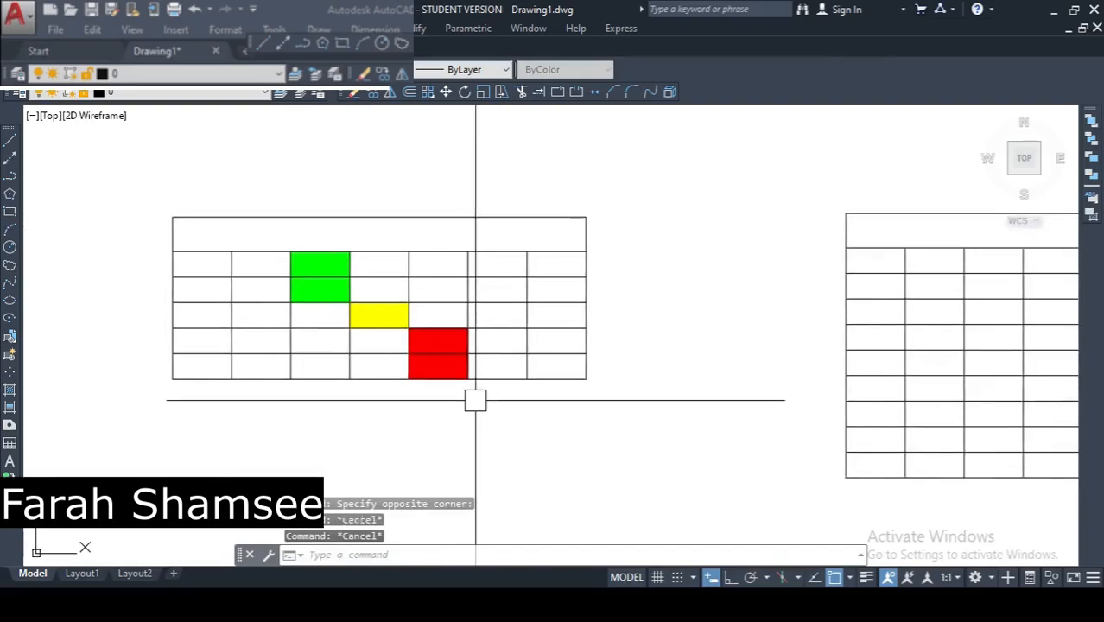
click(360, 249)
click(380, 250)
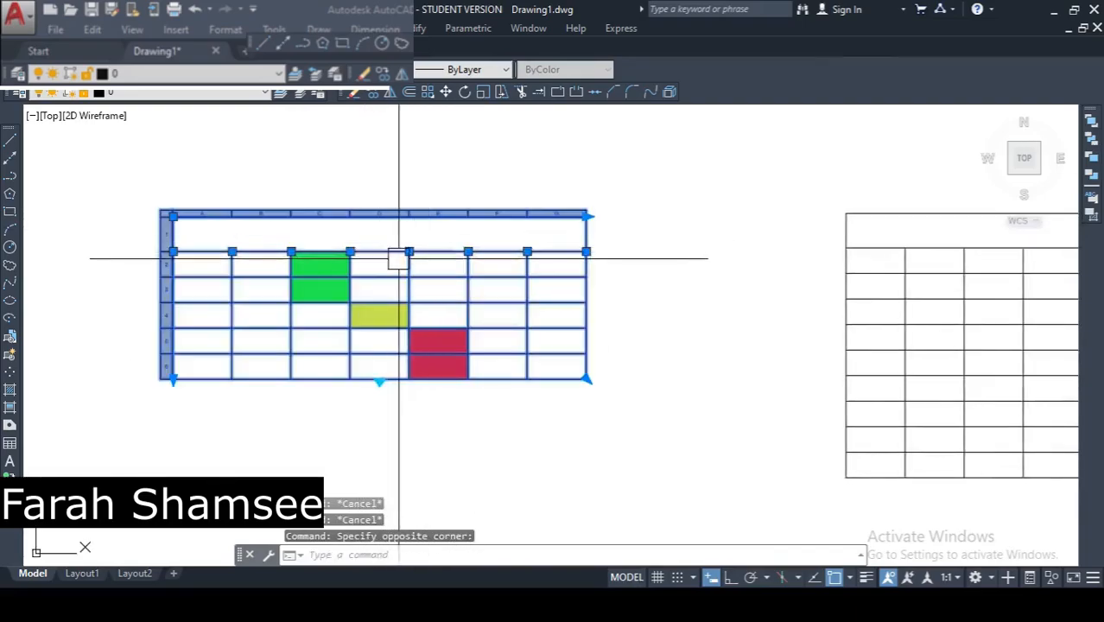
click(396, 519)
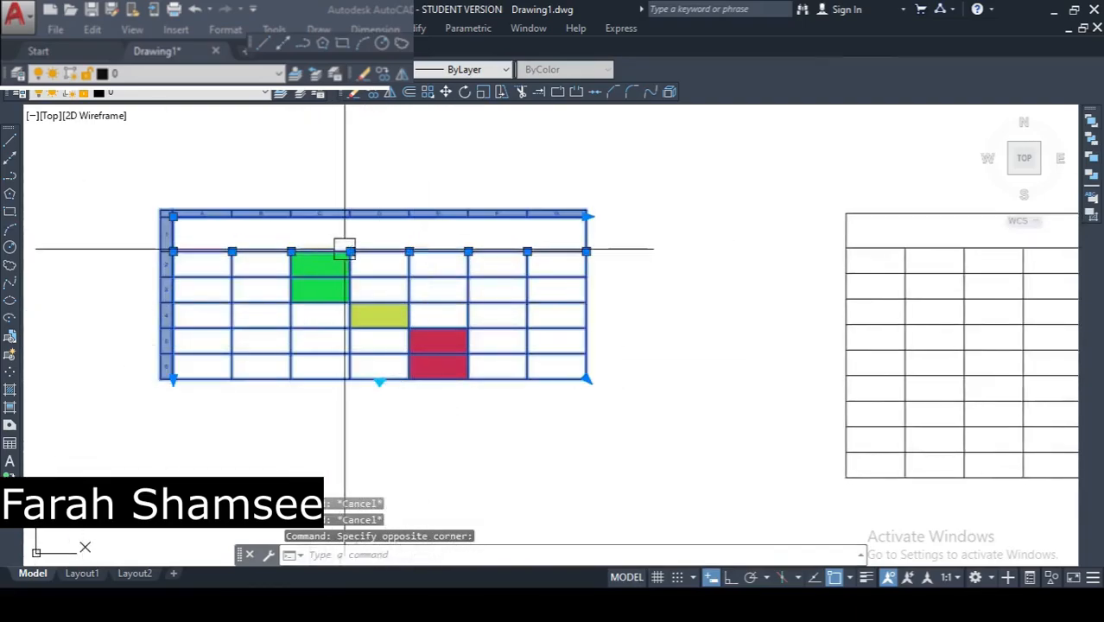
right_click(165, 214)
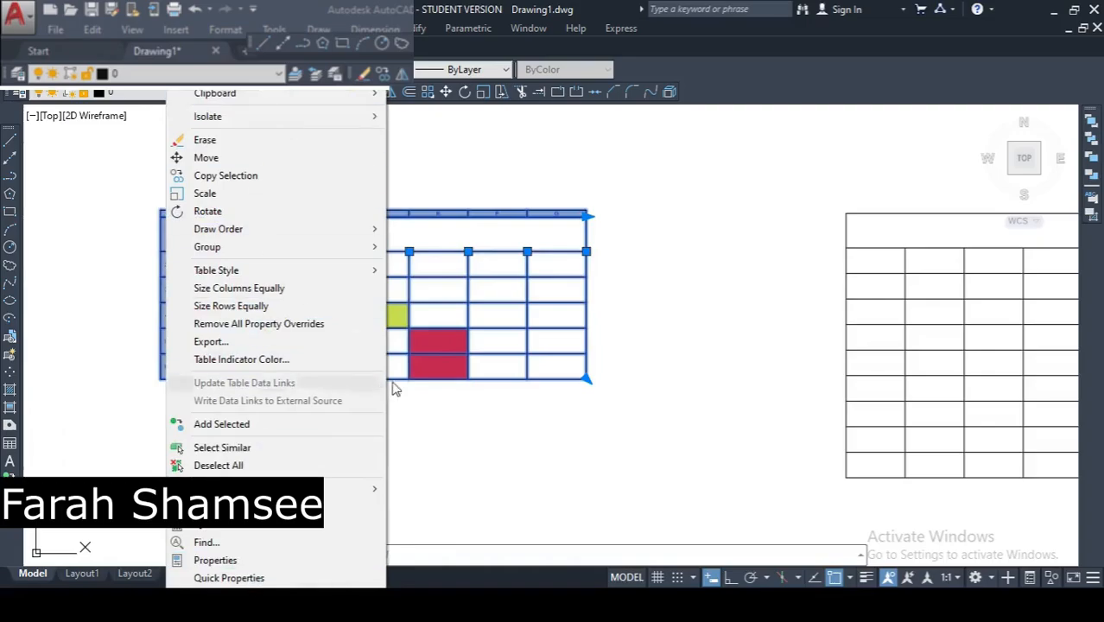
click(494, 385)
Try the None and Red background fills on column E and clear the selection
click(415, 216)
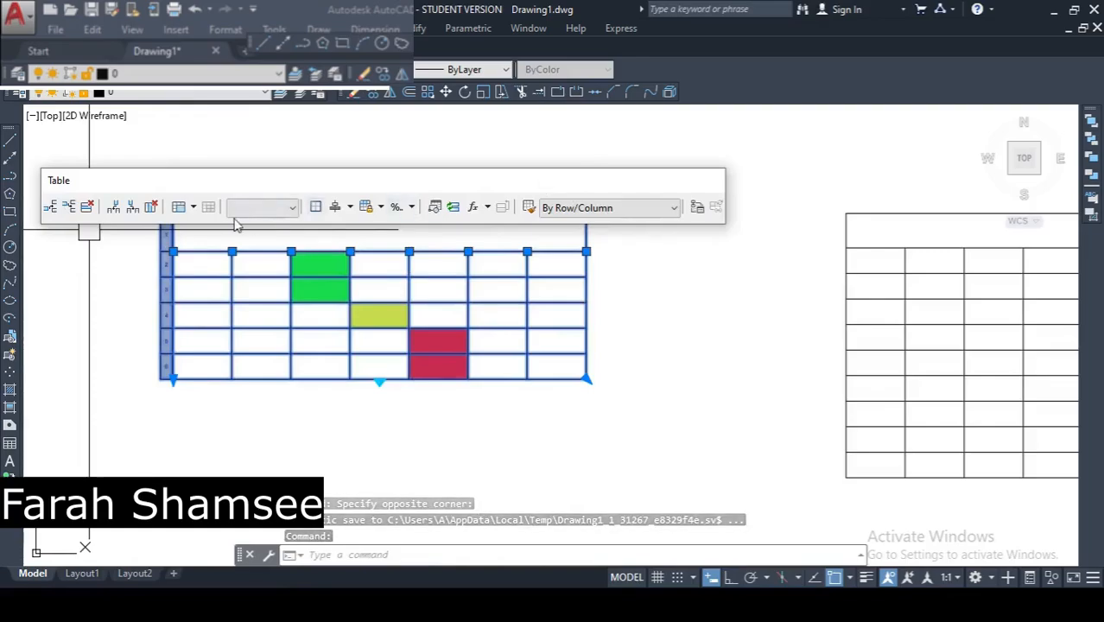
click(292, 208)
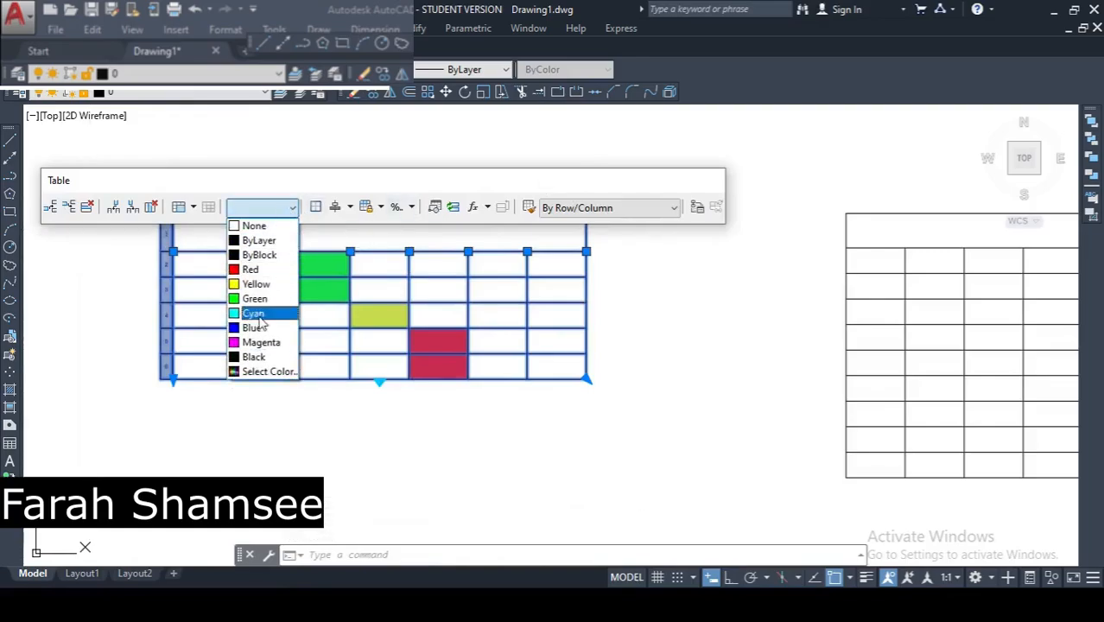
click(250, 221)
click(253, 211)
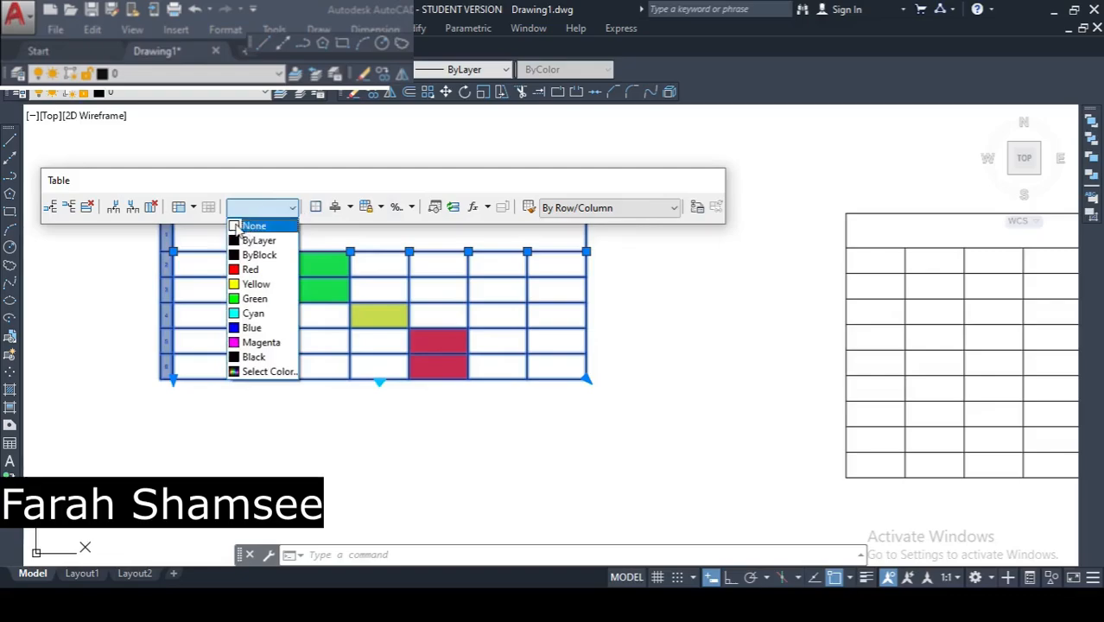
click(267, 226)
click(292, 211)
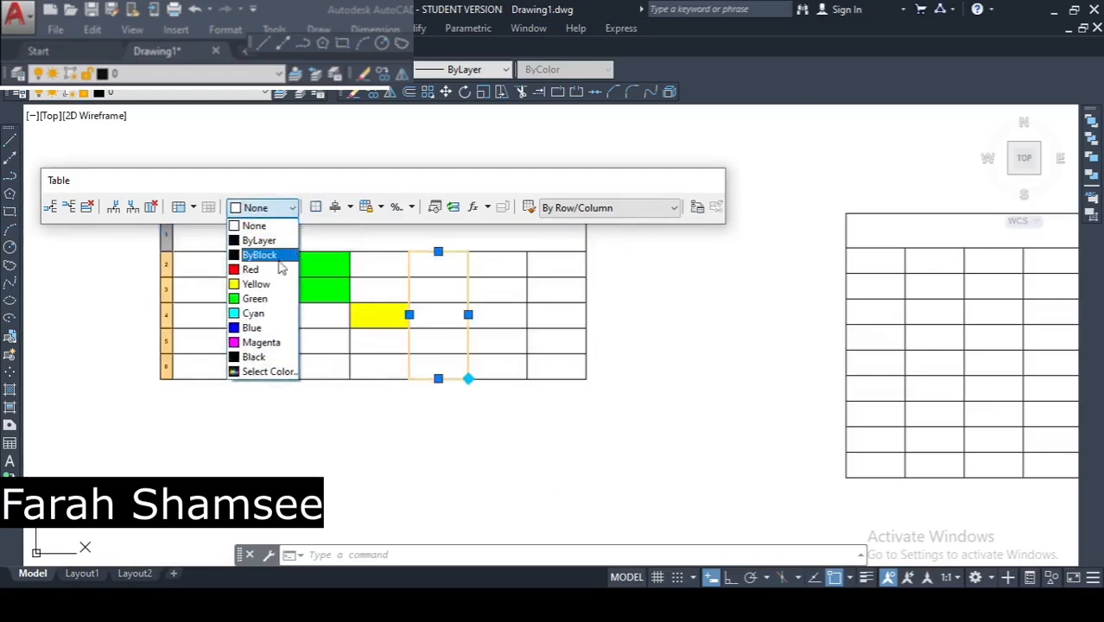
click(251, 270)
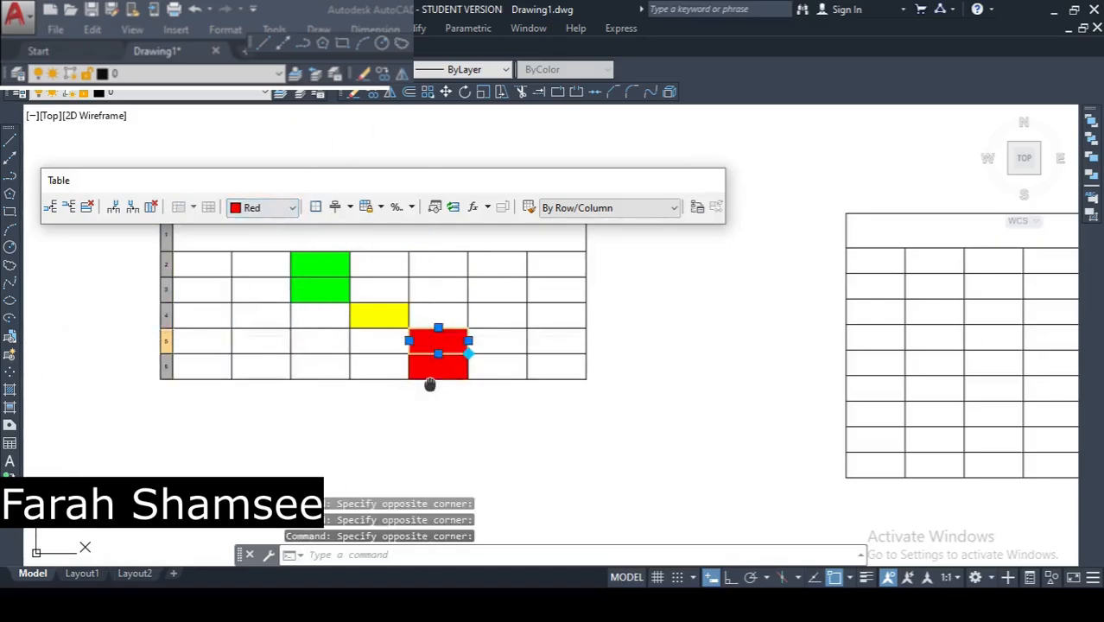
key(Escape)
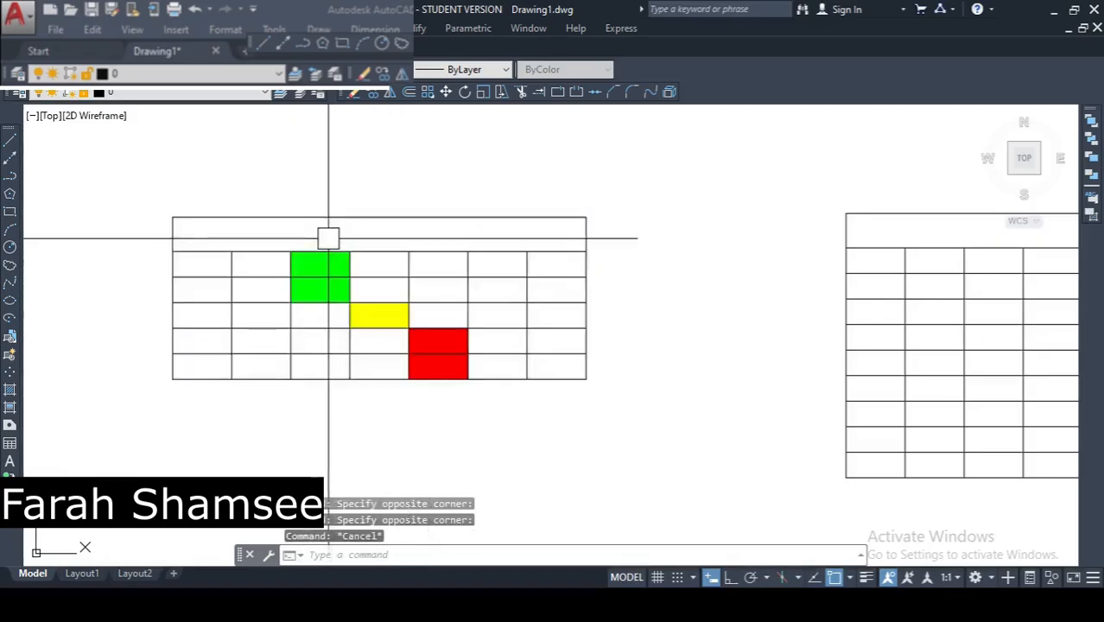
Select the cells of column C and set their border lineweight to 0.50 mm in the cell border properties
click(325, 213)
click(325, 213)
click(325, 212)
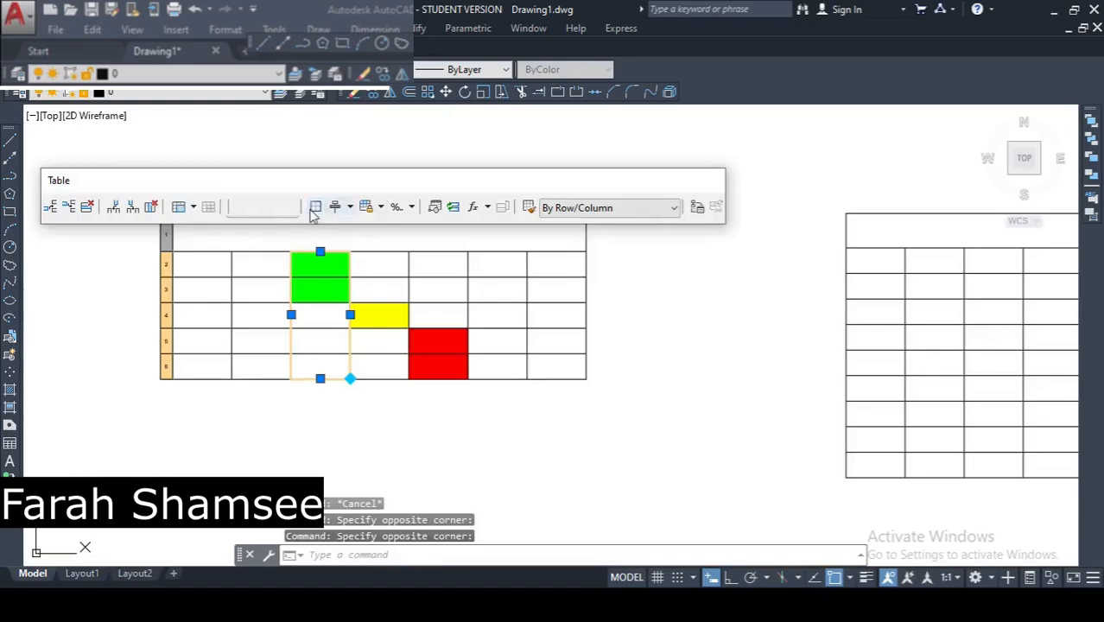
click(315, 212)
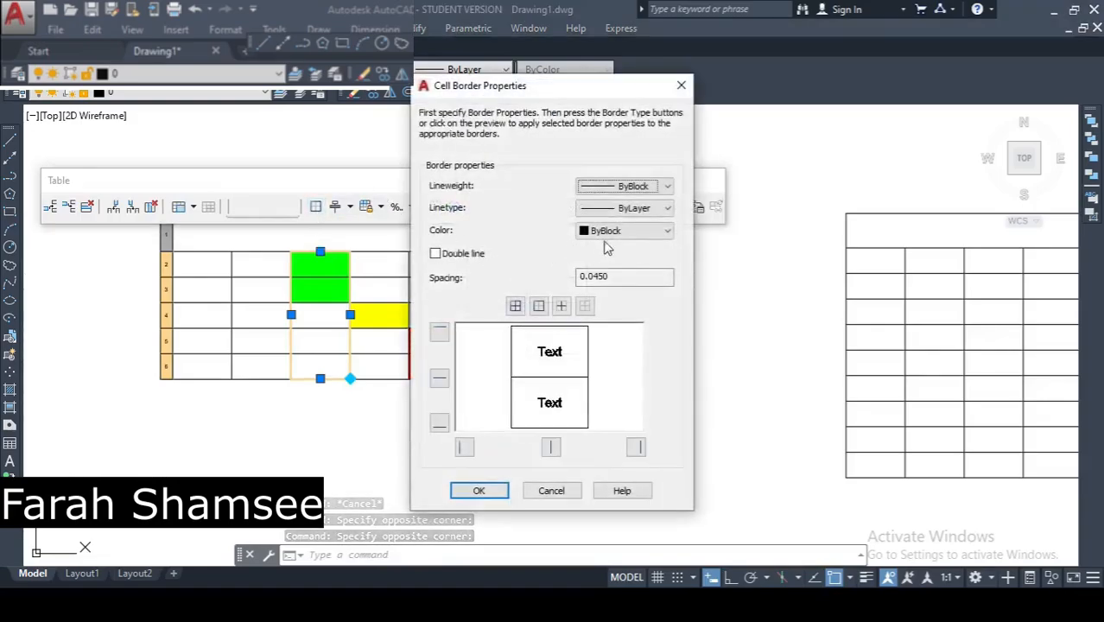
click(668, 231)
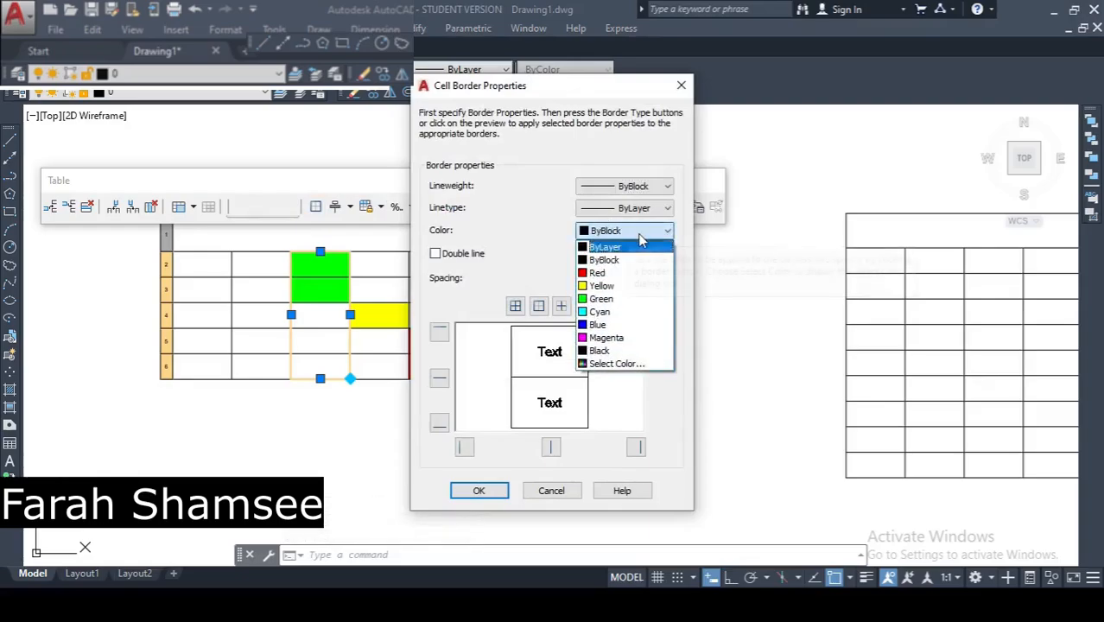
click(666, 234)
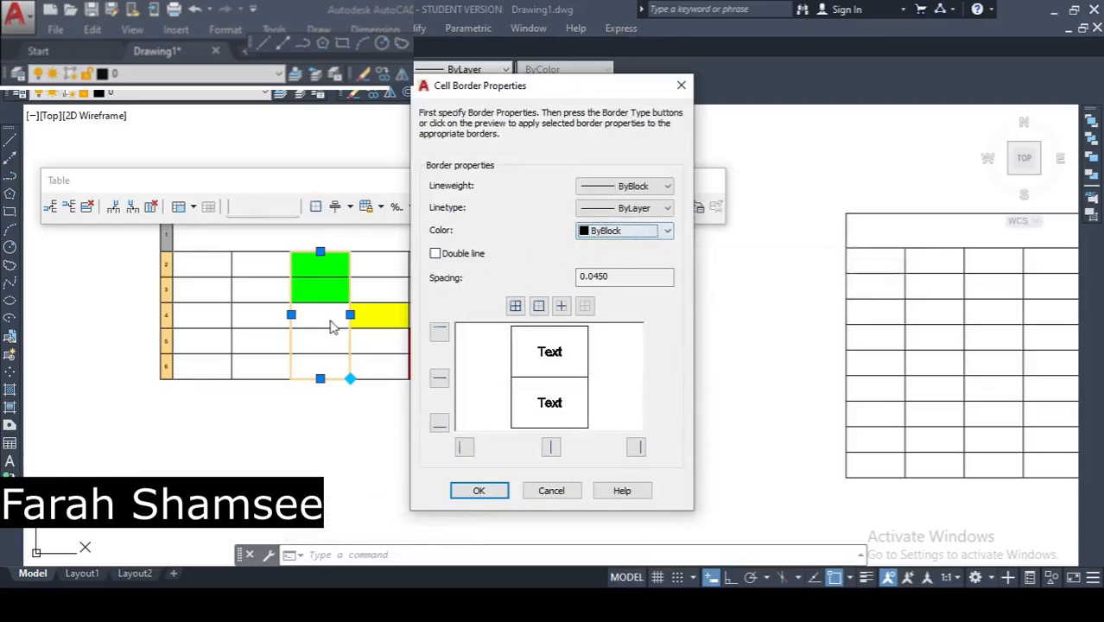
click(661, 212)
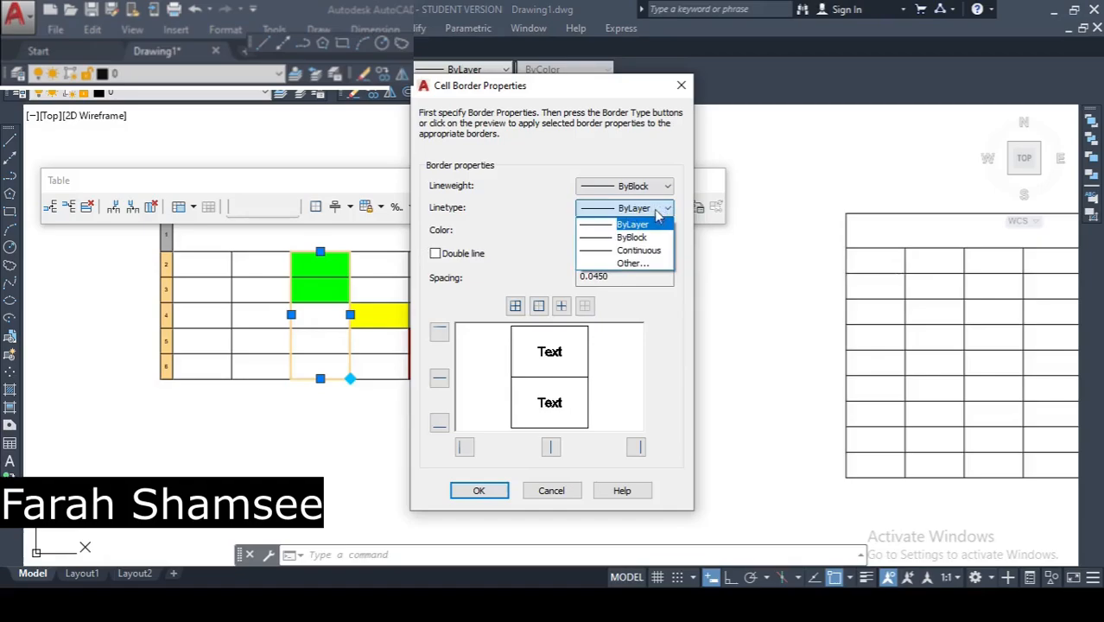
click(664, 189)
click(664, 189)
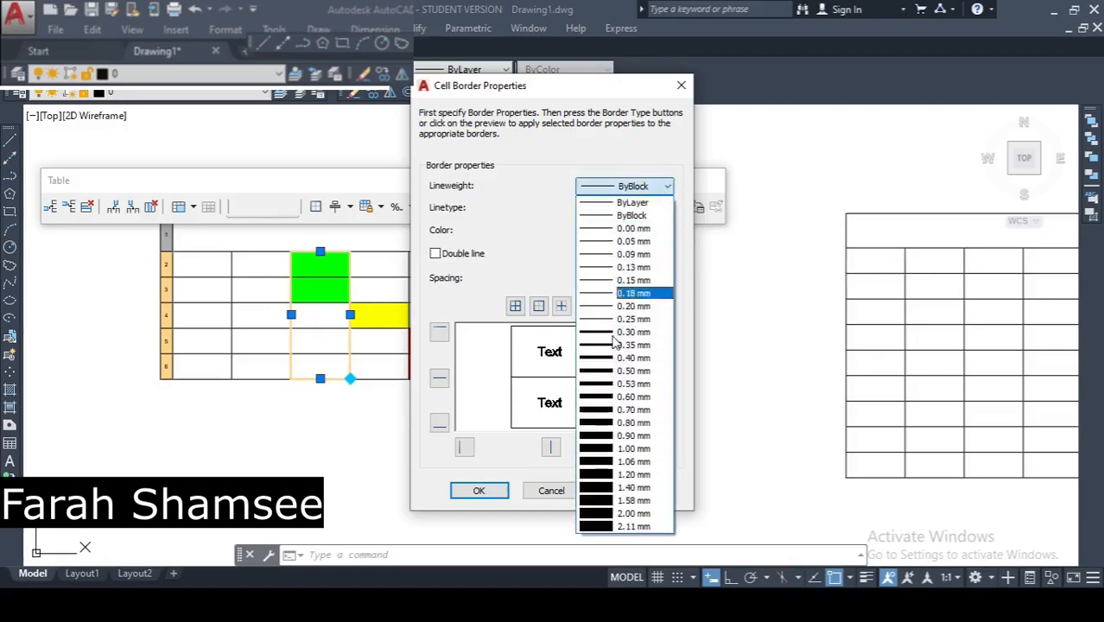
click(591, 372)
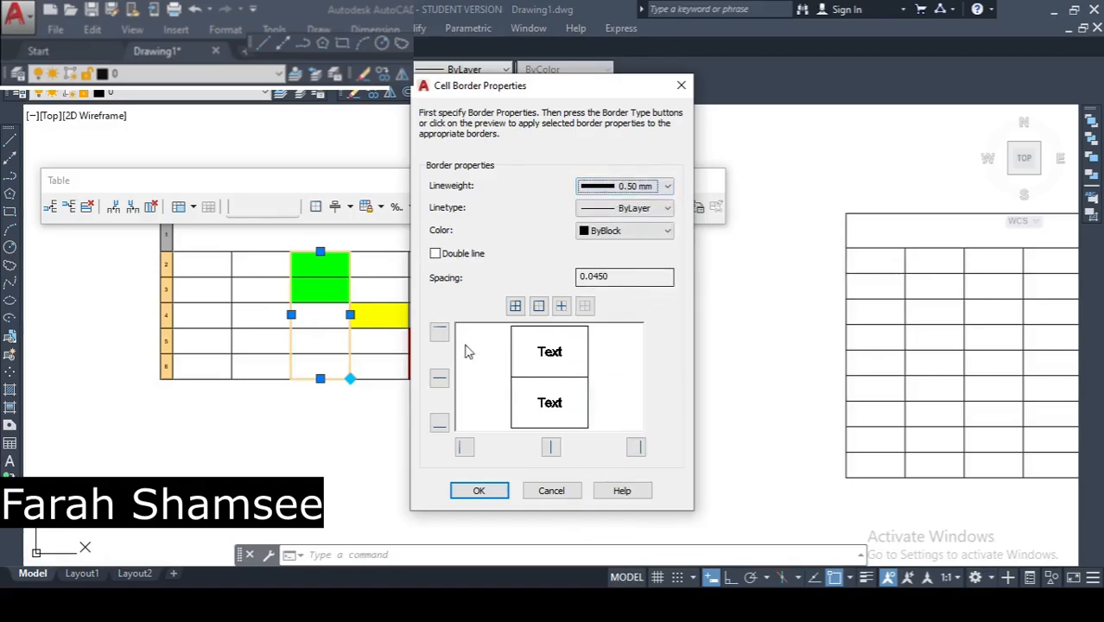
Apply a double line to the outside borders of the selected column C cells and confirm the border properties
click(435, 255)
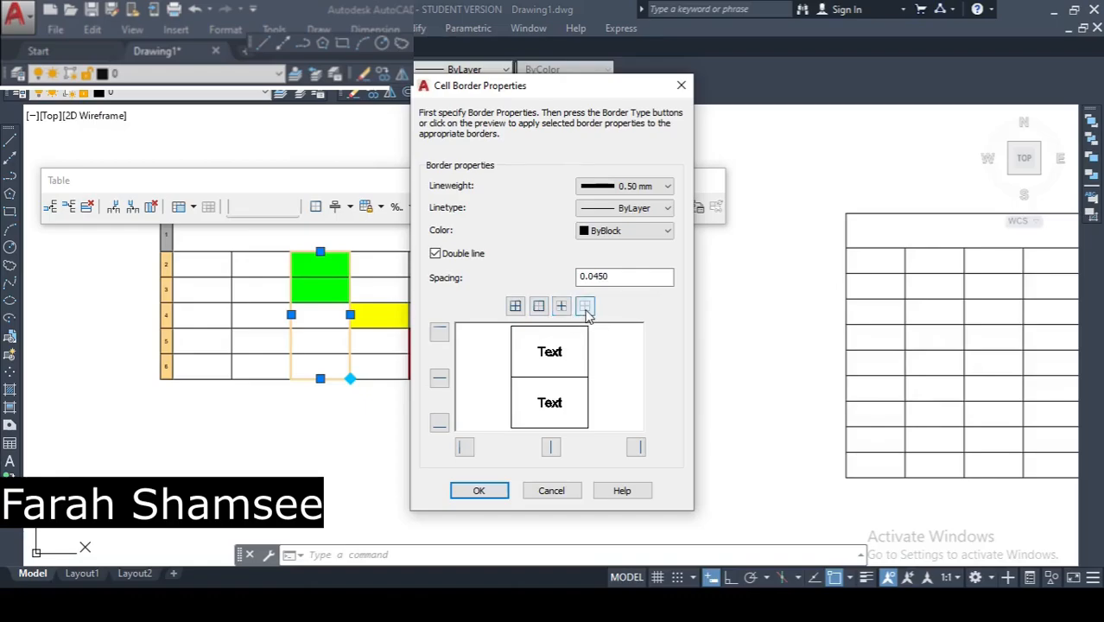
click(541, 310)
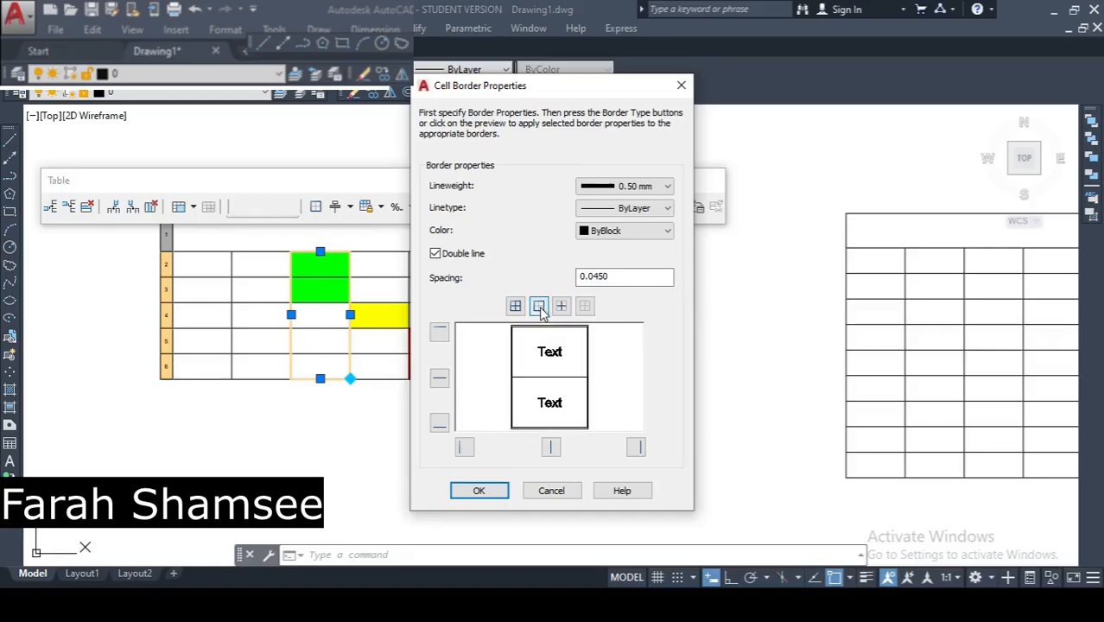
click(479, 491)
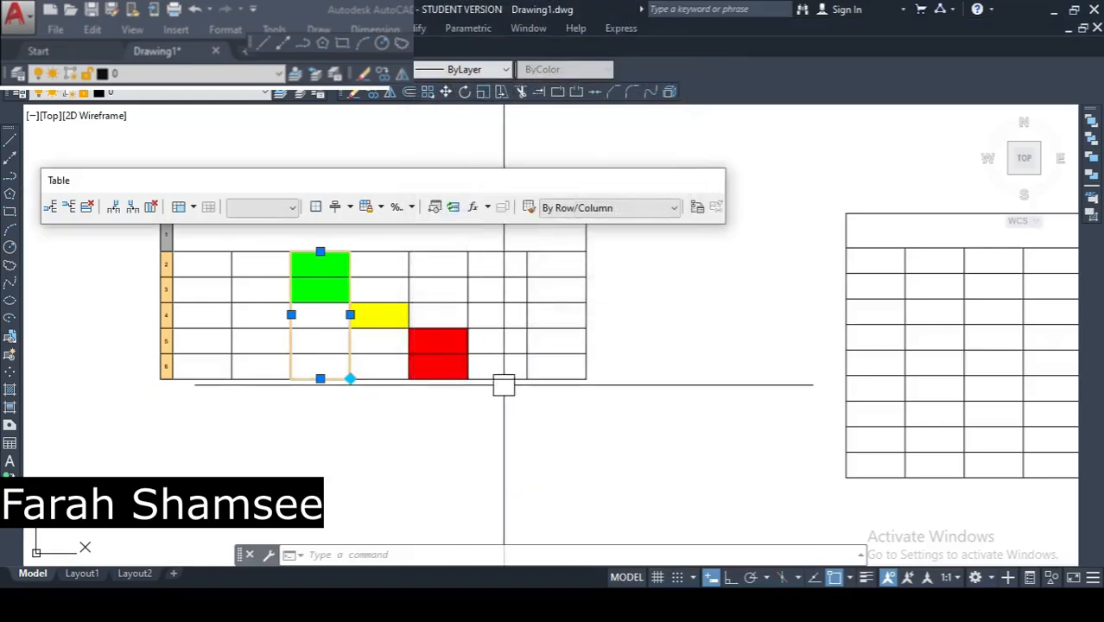
Give the title row in row 1 double-line outside borders with a 0.40 mm lineweight
click(404, 239)
click(317, 210)
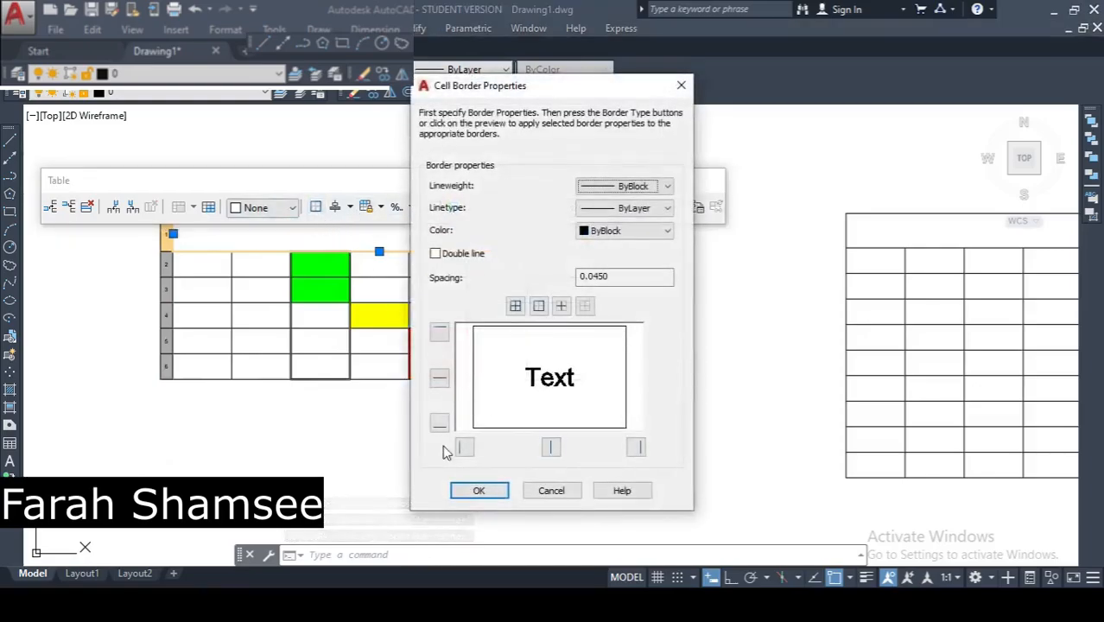
click(671, 187)
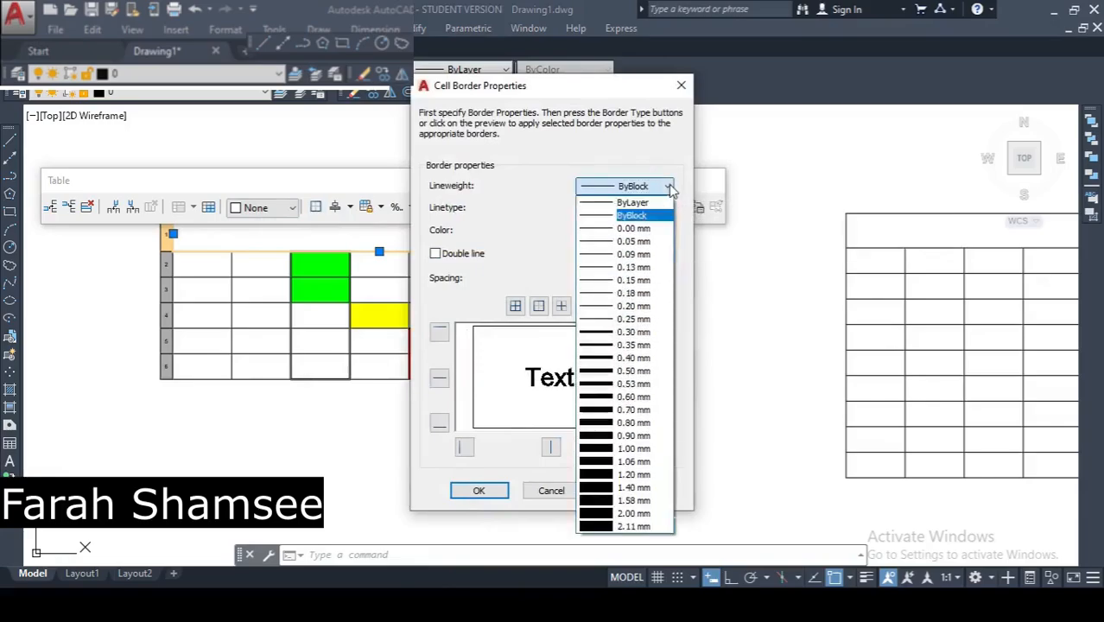
click(602, 355)
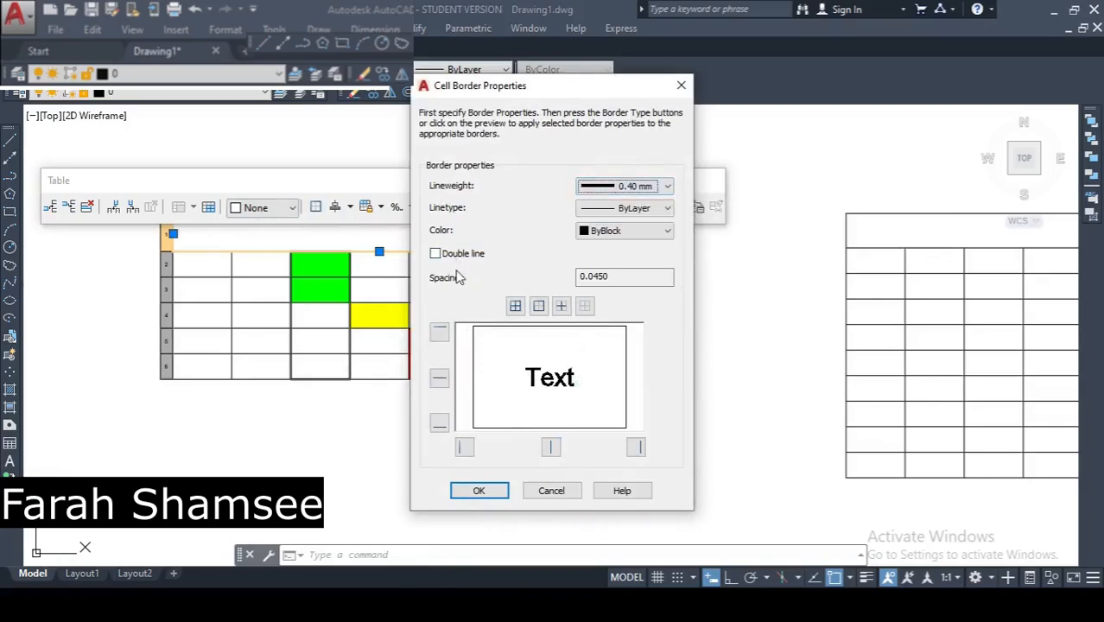
click(436, 255)
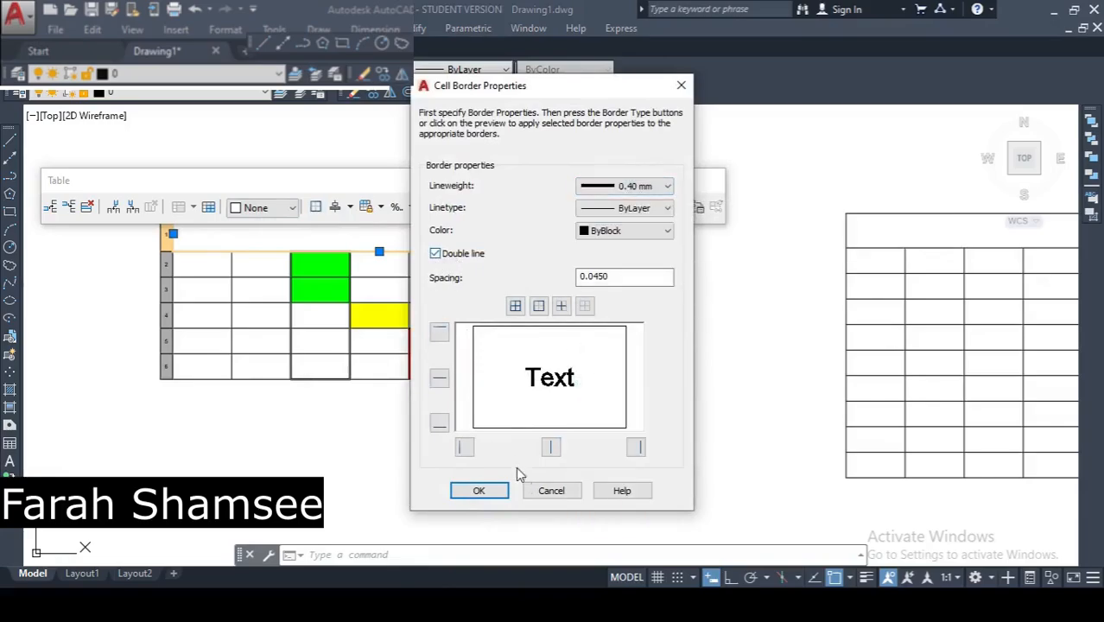
click(539, 306)
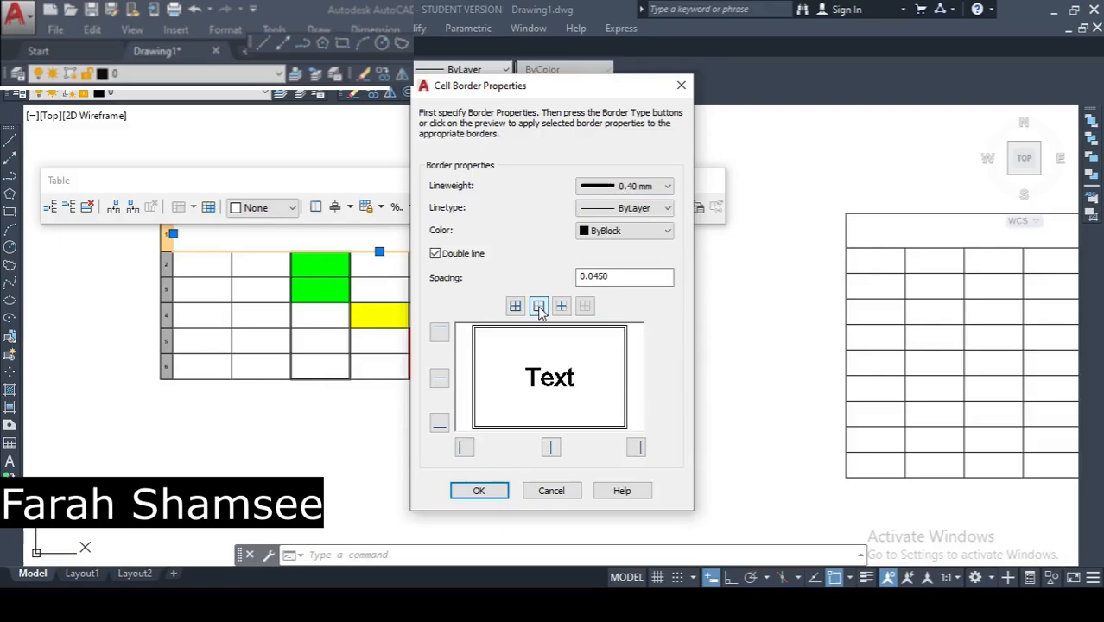
click(481, 493)
click(566, 375)
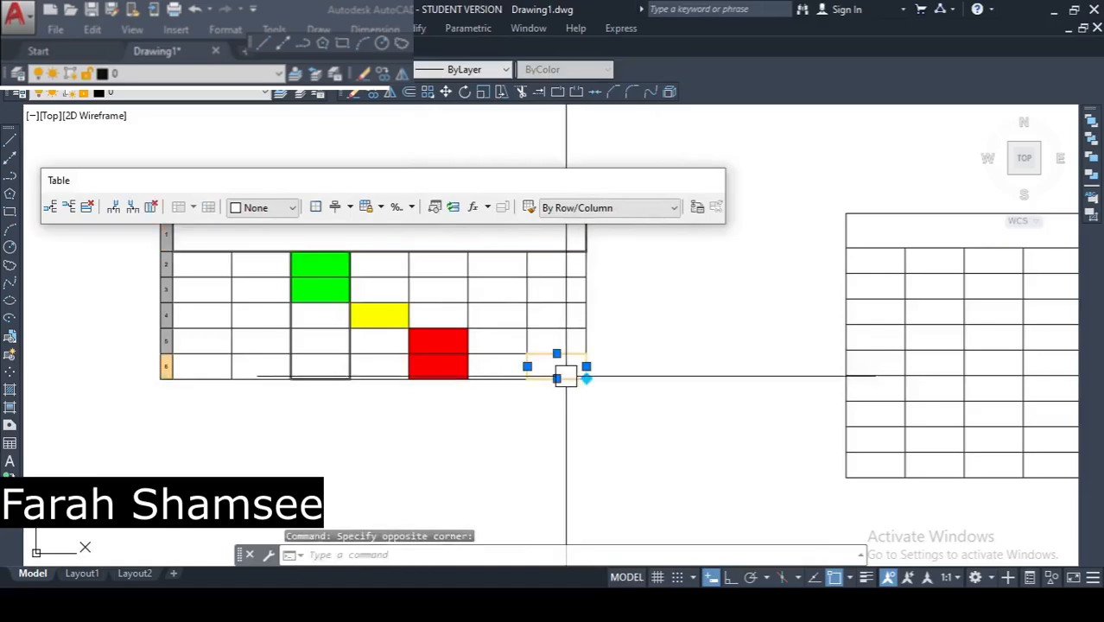
Examine the double-line outside borders of the title row and column C up close
scroll(476, 263, up, 5)
key(Escape)
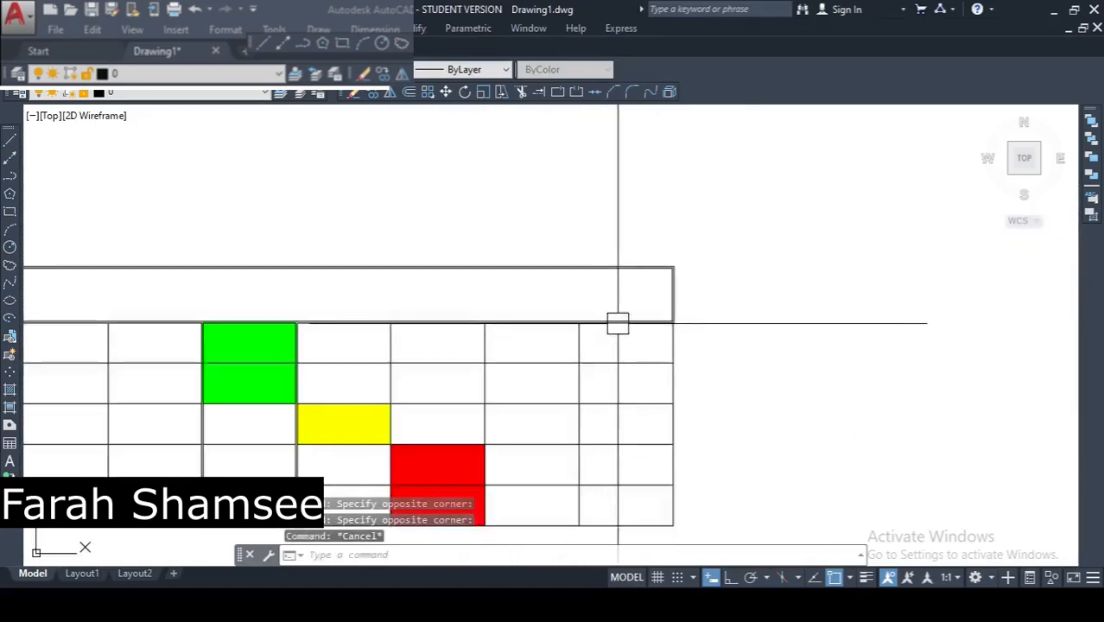
scroll(620, 324, up, 4)
click(769, 336)
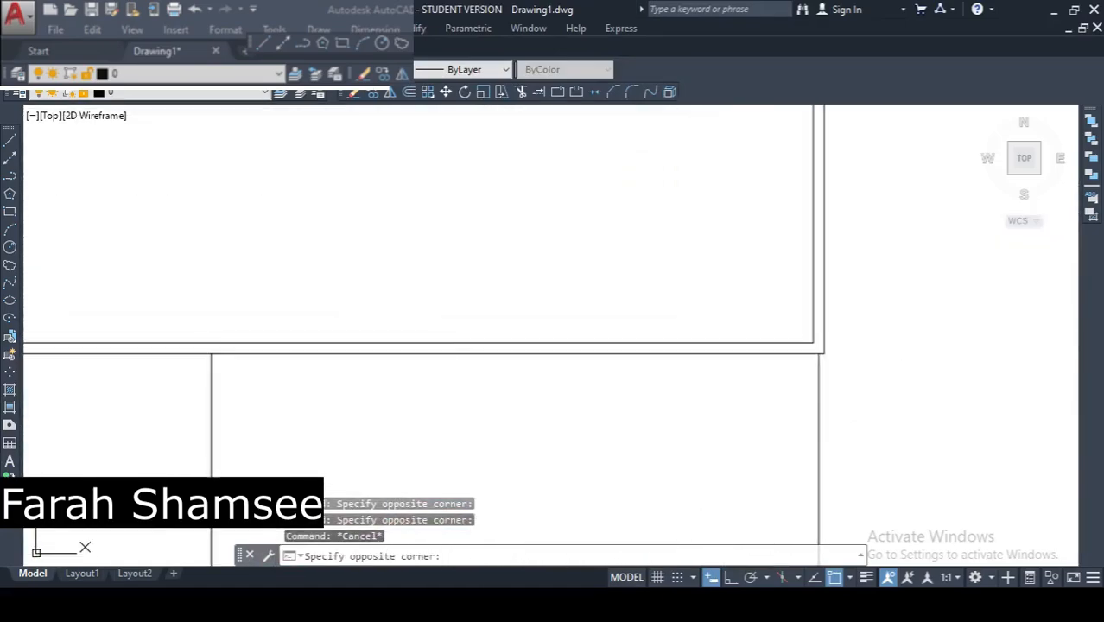
click(663, 378)
scroll(662, 378, down, 4)
middle_drag(648, 381, 614, 195)
key(Escape)
middle_drag(624, 309, 722, 330)
click(707, 374)
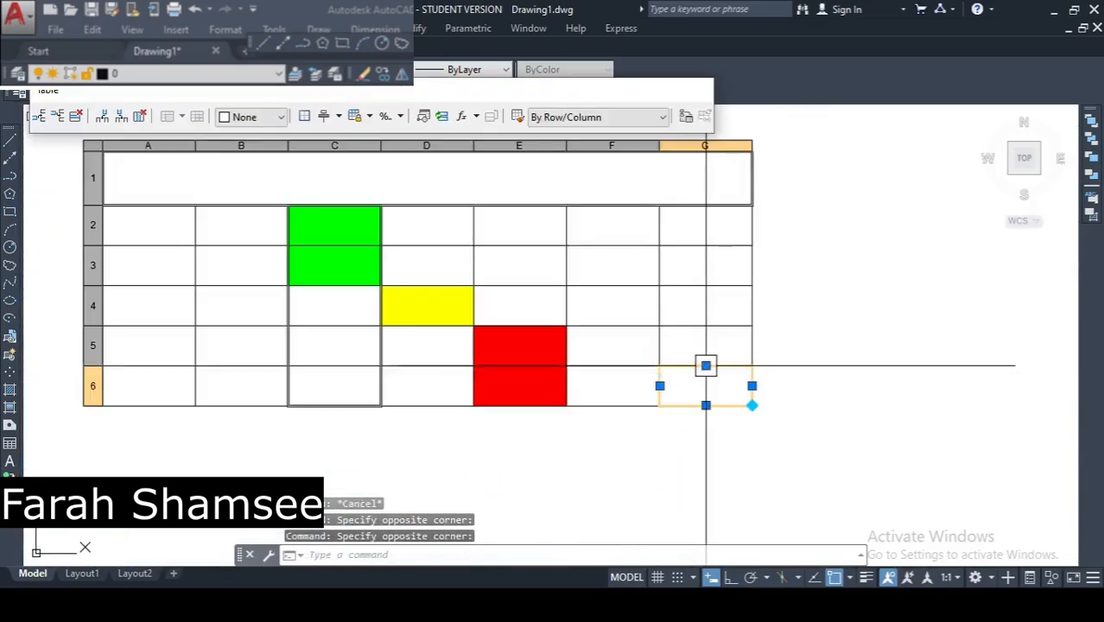
click(706, 366)
key(Escape)
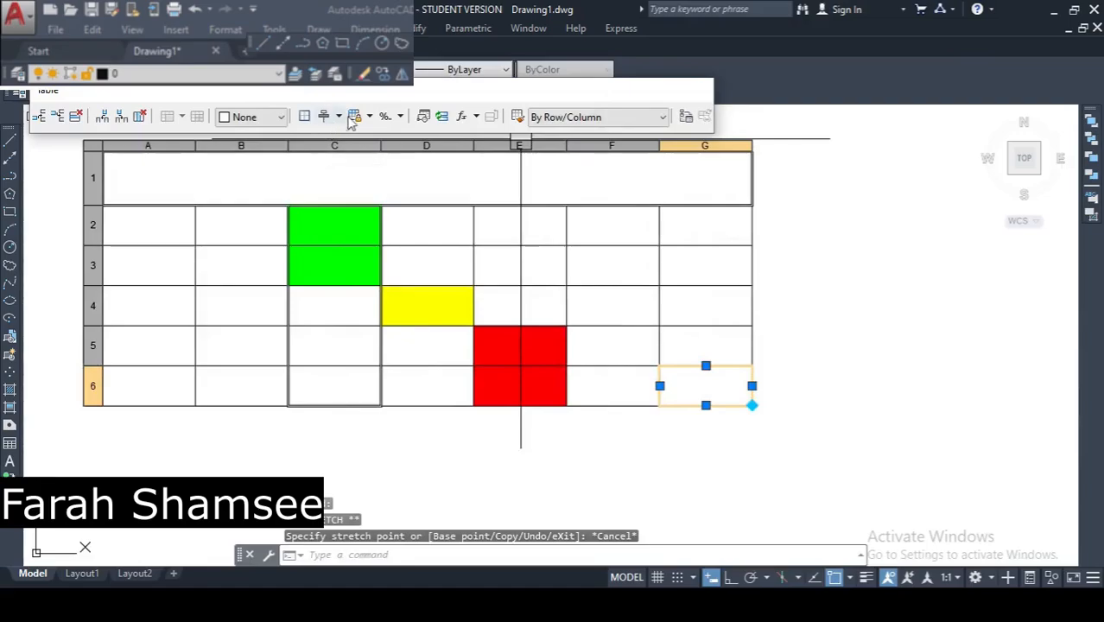
middle_drag(375, 278, 406, 311)
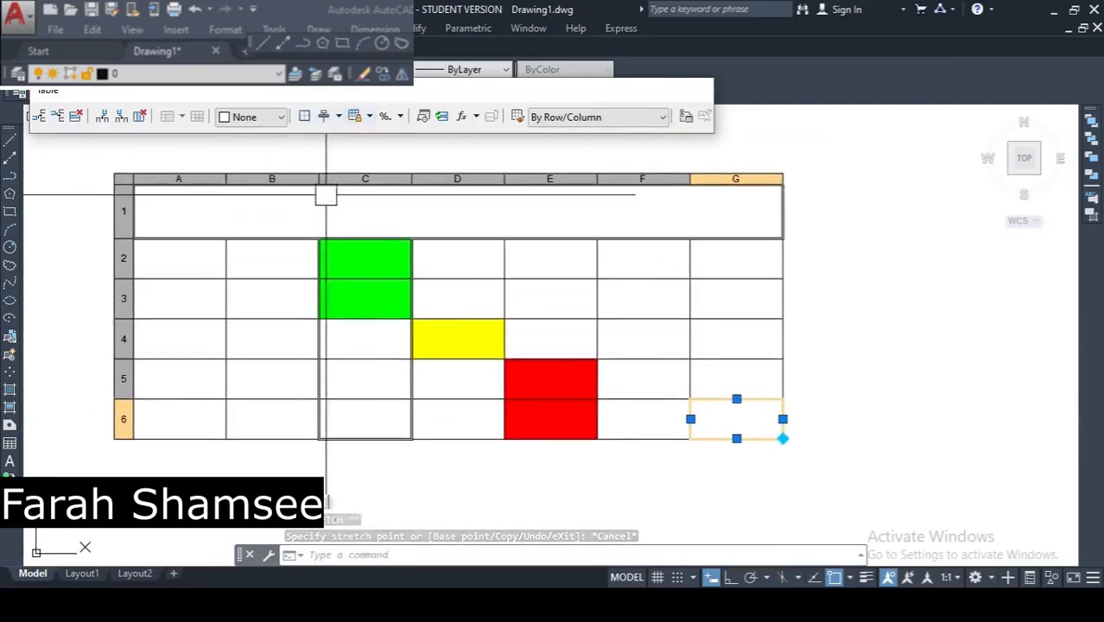
scroll(353, 254, up, 2)
scroll(358, 264, down, 2)
Enter the text AUTOCAD in the green cell C2
click(352, 265)
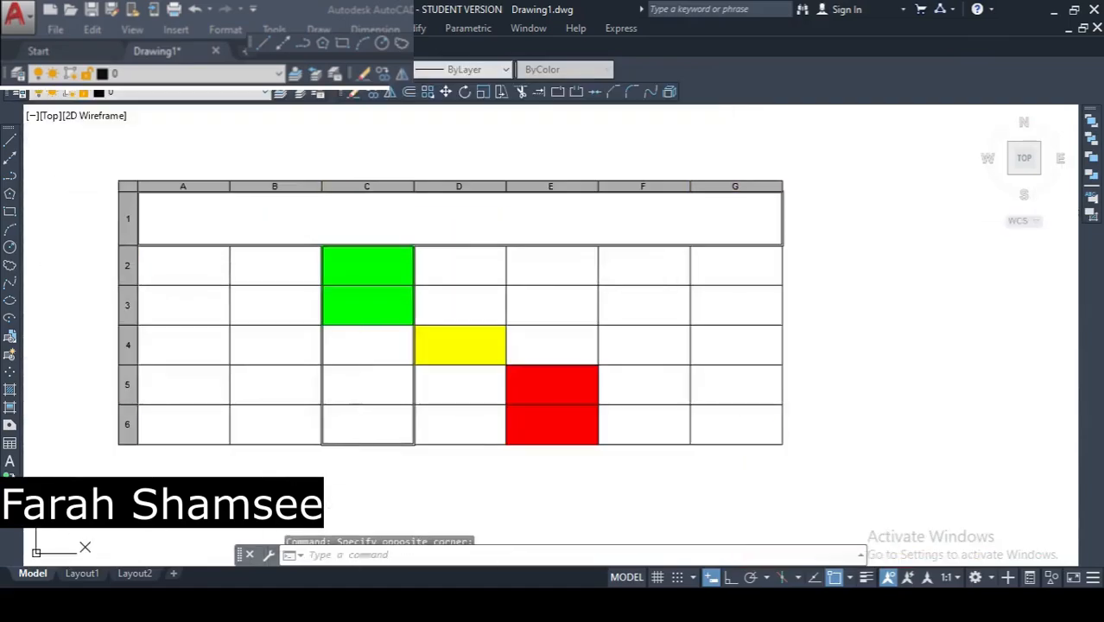
double_click(358, 266)
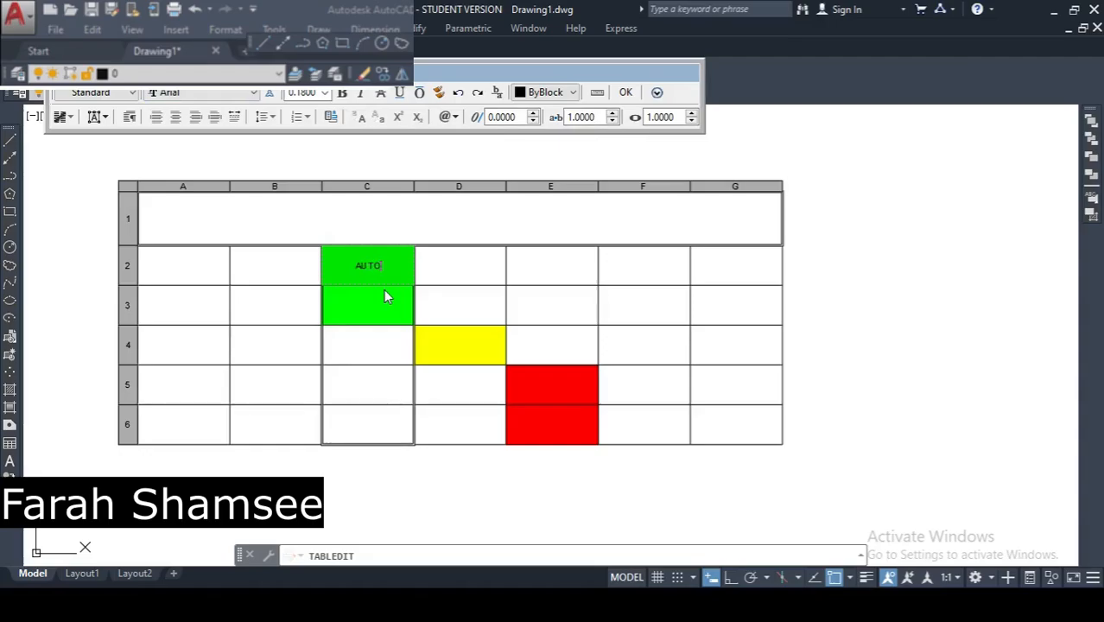
text(CAD)
Set the text height of AUTOCAD in cell C2 to 0.2500 and make the text bold and underlined
drag(393, 266, 342, 267)
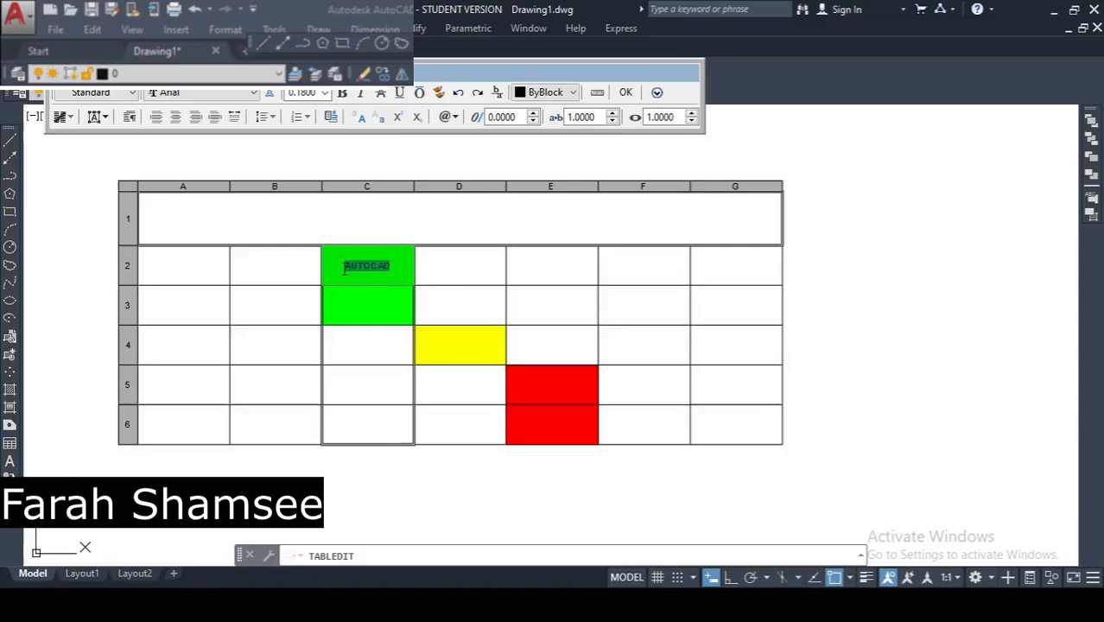
click(324, 92)
click(325, 93)
click(325, 92)
click(318, 118)
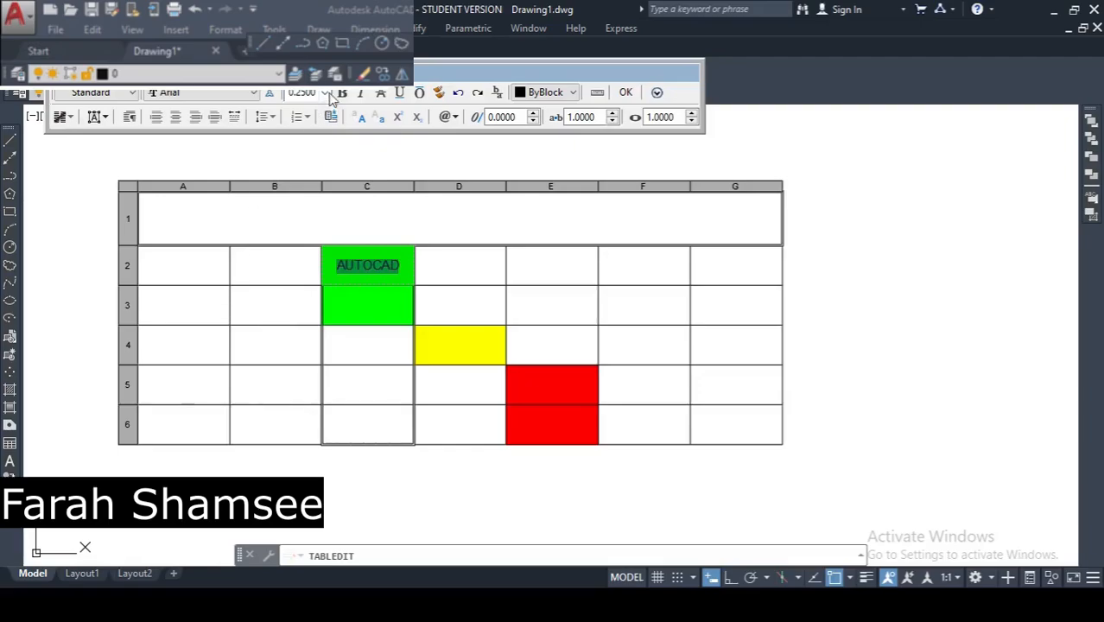
click(400, 93)
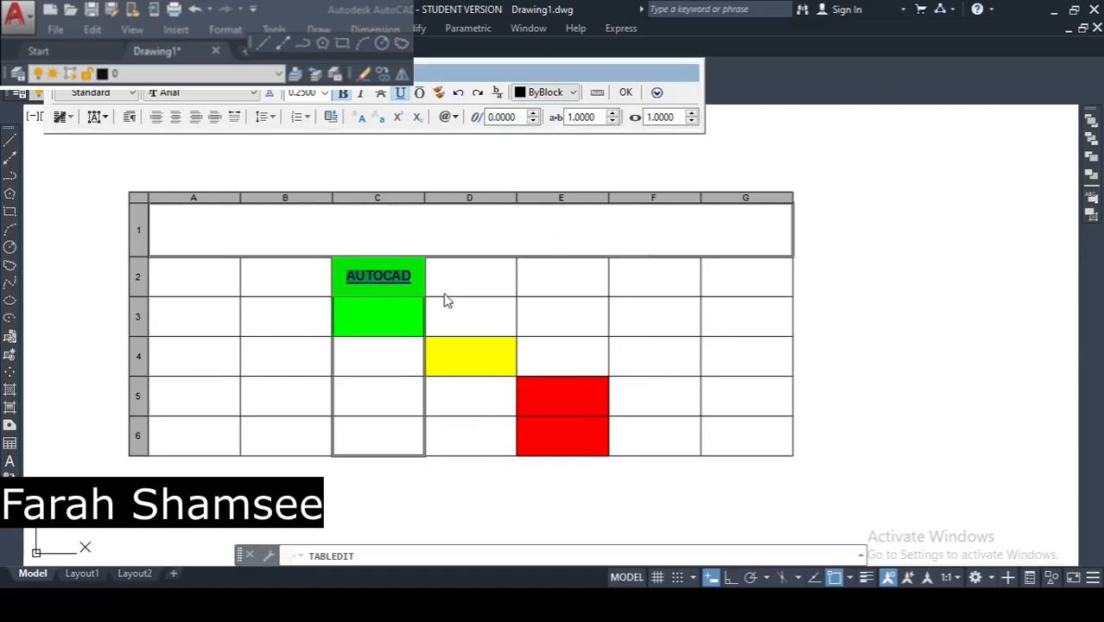
Finish editing the text AUTOCAD in cell C2 and close its text editor
key(Escape)
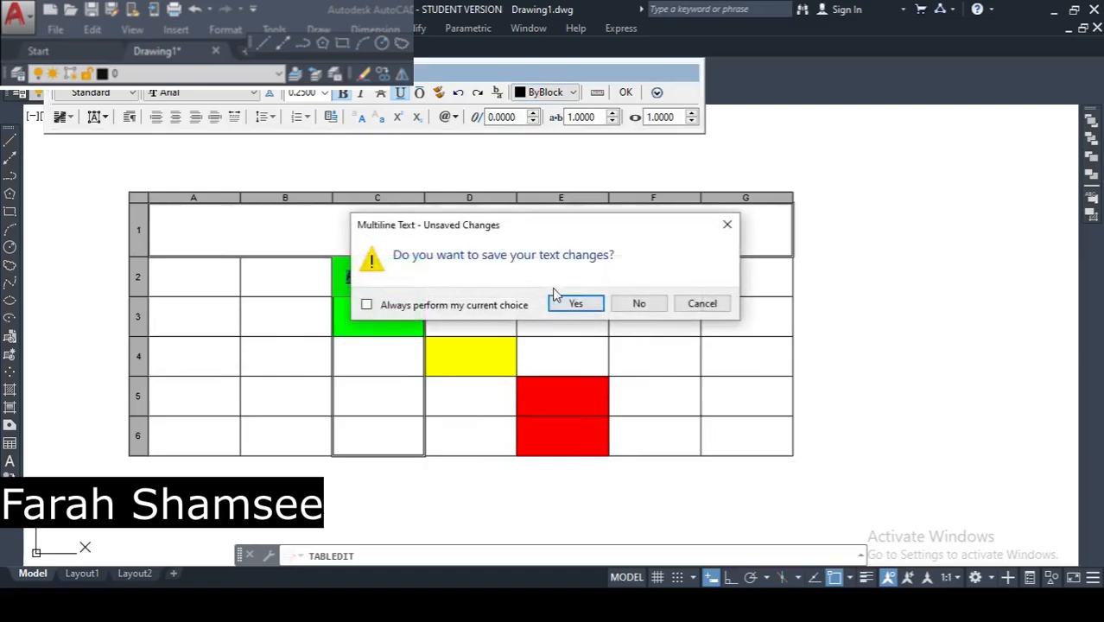
click(728, 226)
click(727, 225)
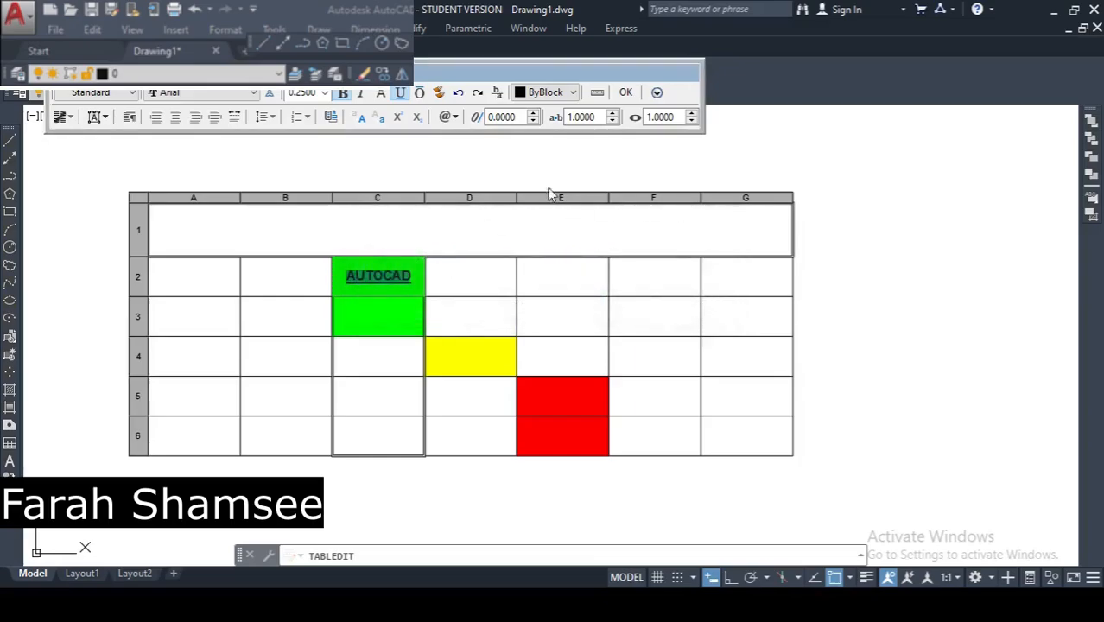
click(107, 169)
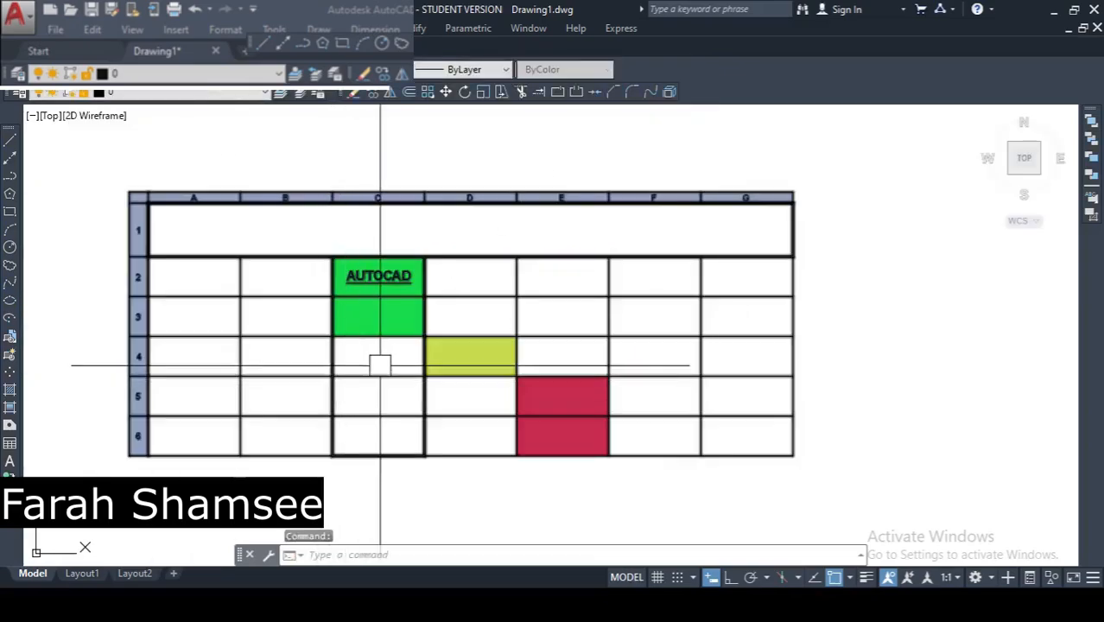
Enter the text LECTURES in the green cell C3 below AUTOCAD
scroll(407, 336, up, 4)
middle_drag(410, 352, 424, 339)
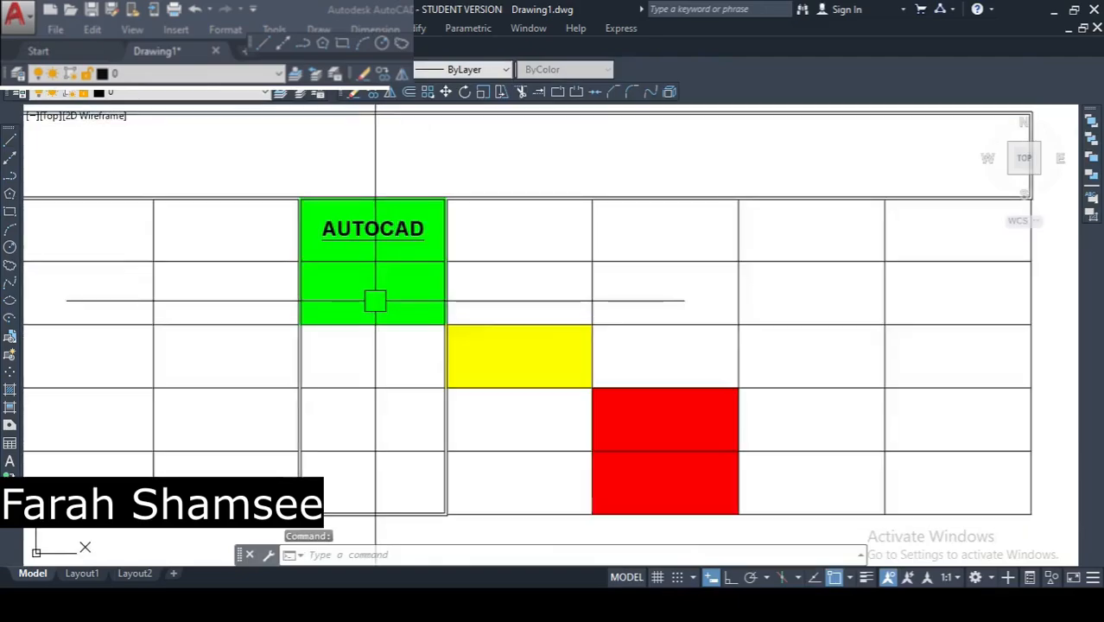
click(358, 296)
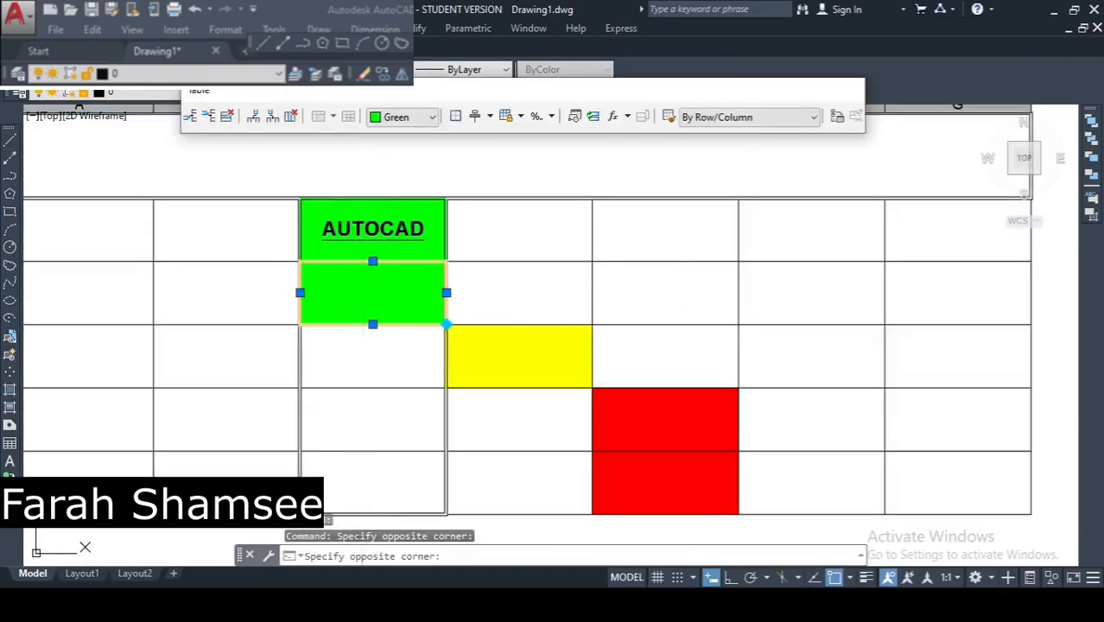
double_click(358, 297)
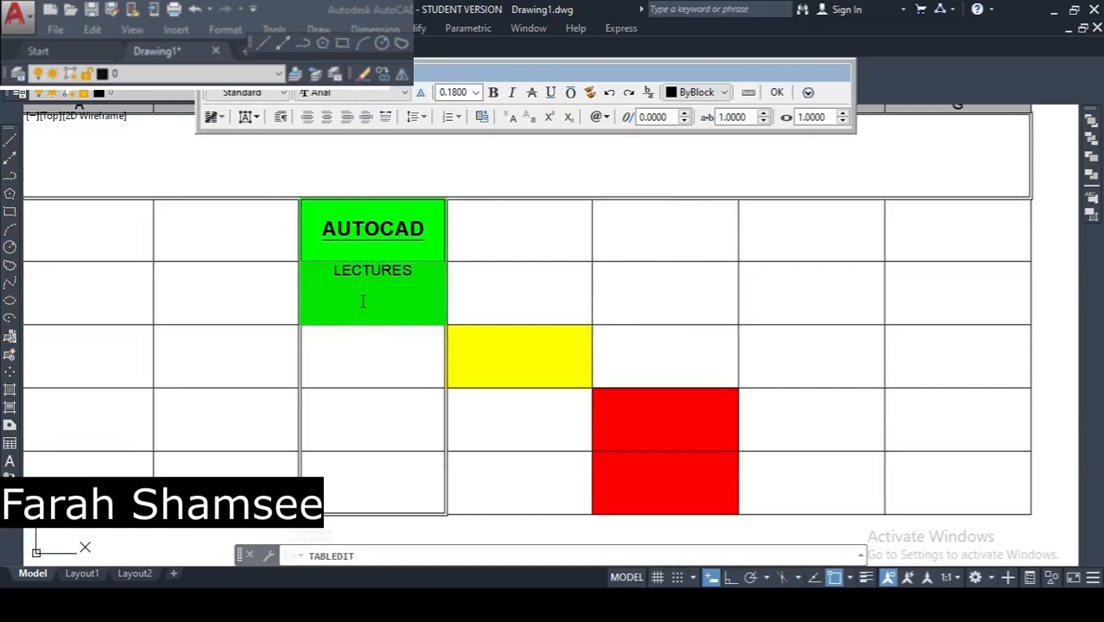
Set the text height of LECTURES in cell C3 to 0.2500 and make the text bold and underlined
drag(416, 275, 337, 275)
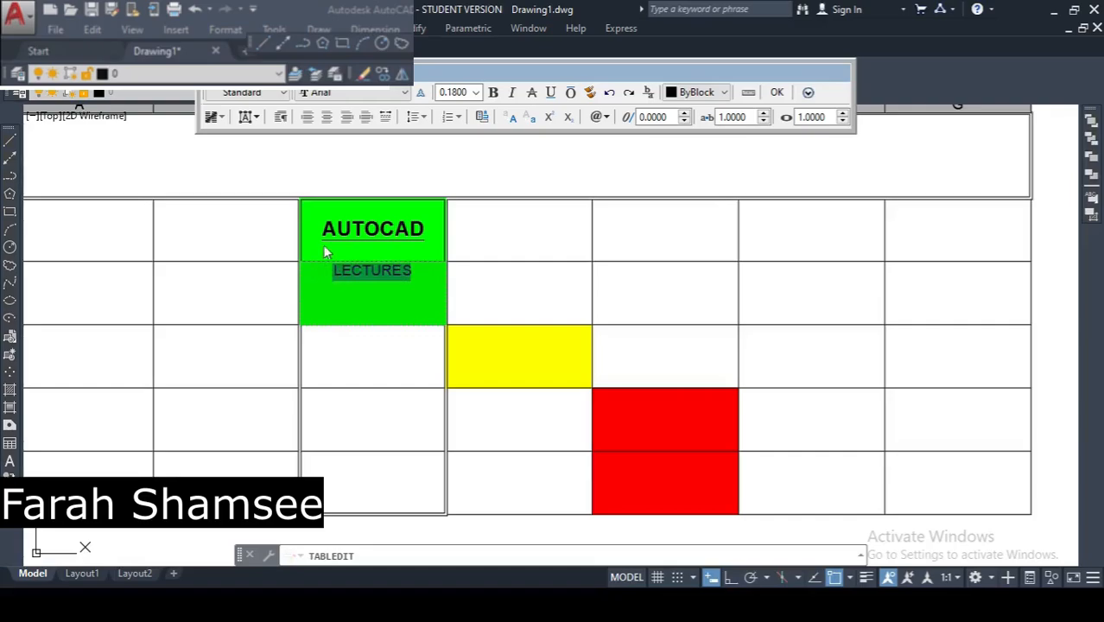
click(476, 92)
click(462, 120)
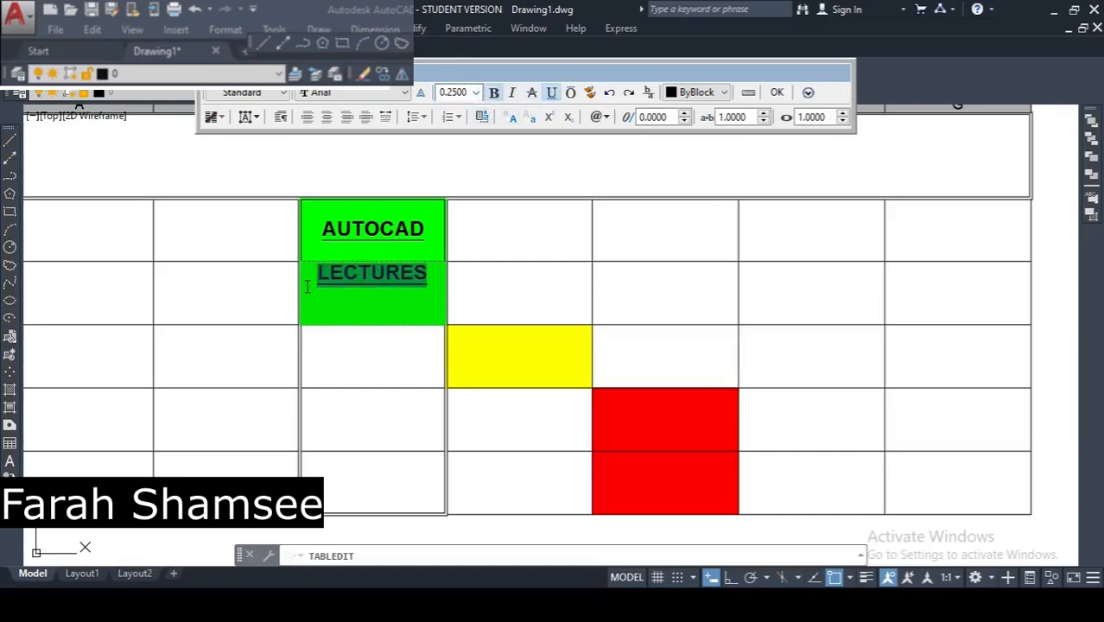
key(Escape)
click(512, 362)
key(Escape)
scroll(516, 440, down, 1)
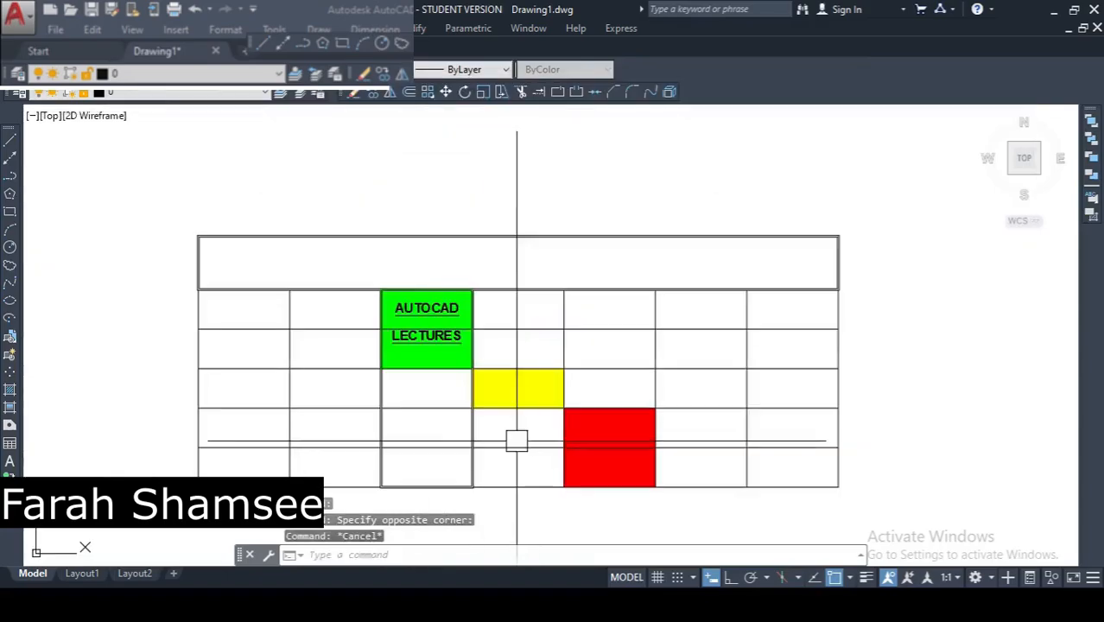
mouse_move(516, 441)
middle_down()
mouse_move(184, 338)
mouse_move(413, 412)
mouse_move(394, 343)
middle_up()
key(Escape)
key(Escape)
scroll(410, 416, down, 3)
click(419, 279)
click(459, 290)
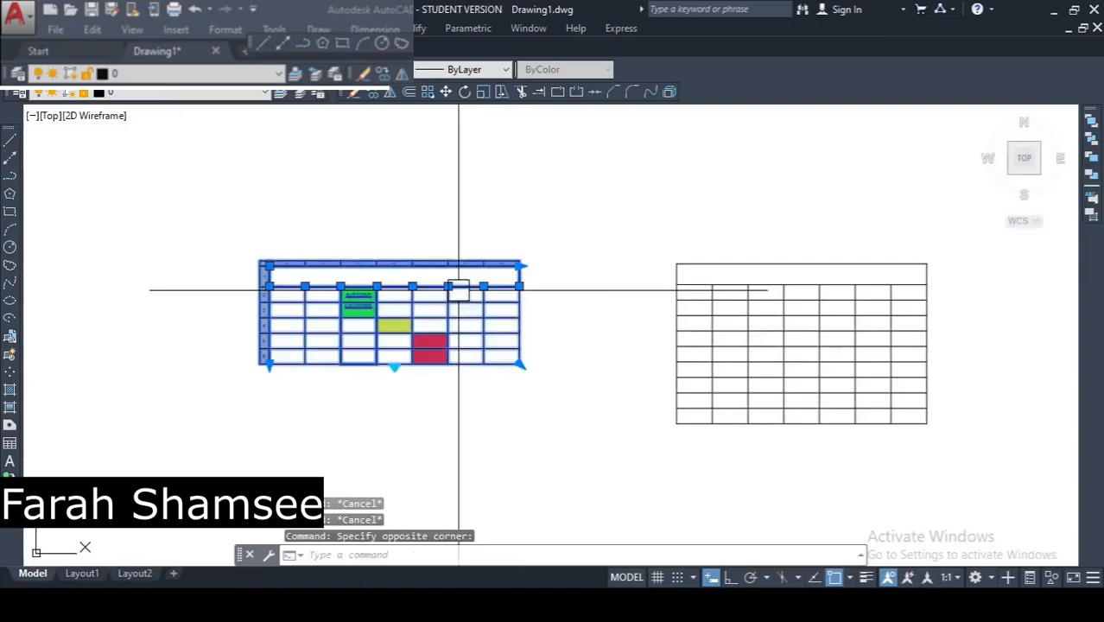
scroll(429, 299, up, 4)
click(417, 348)
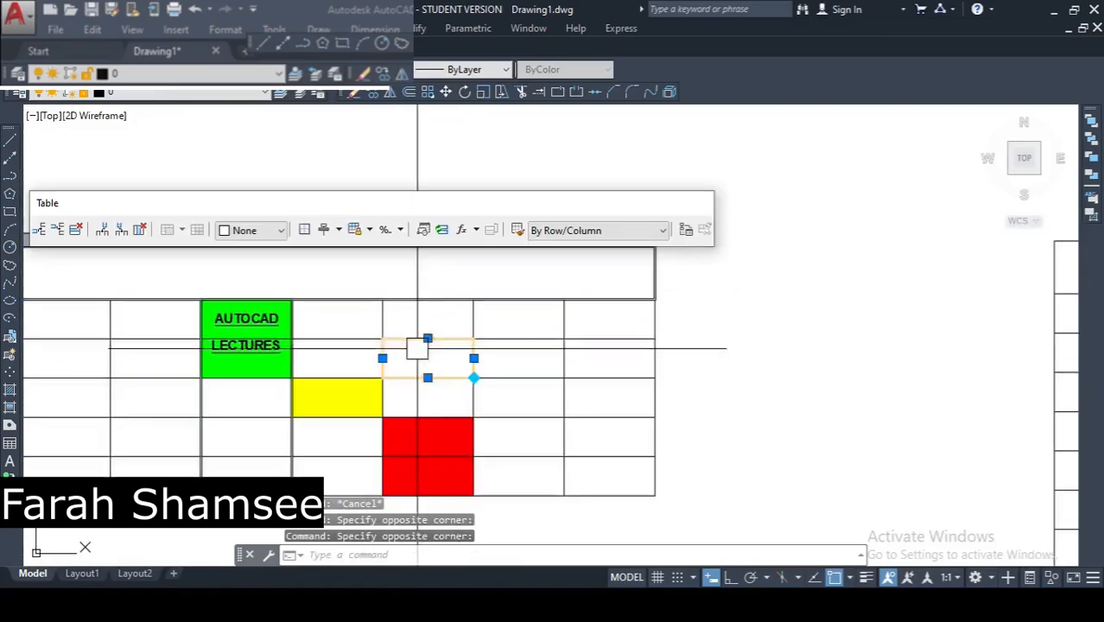
click(428, 338)
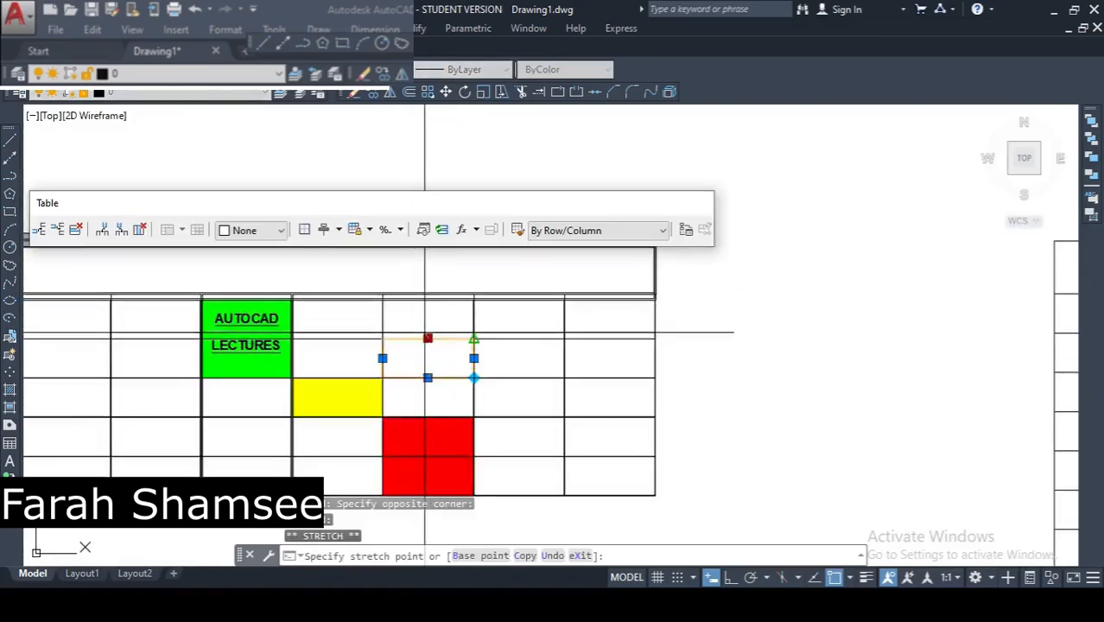
key(Escape)
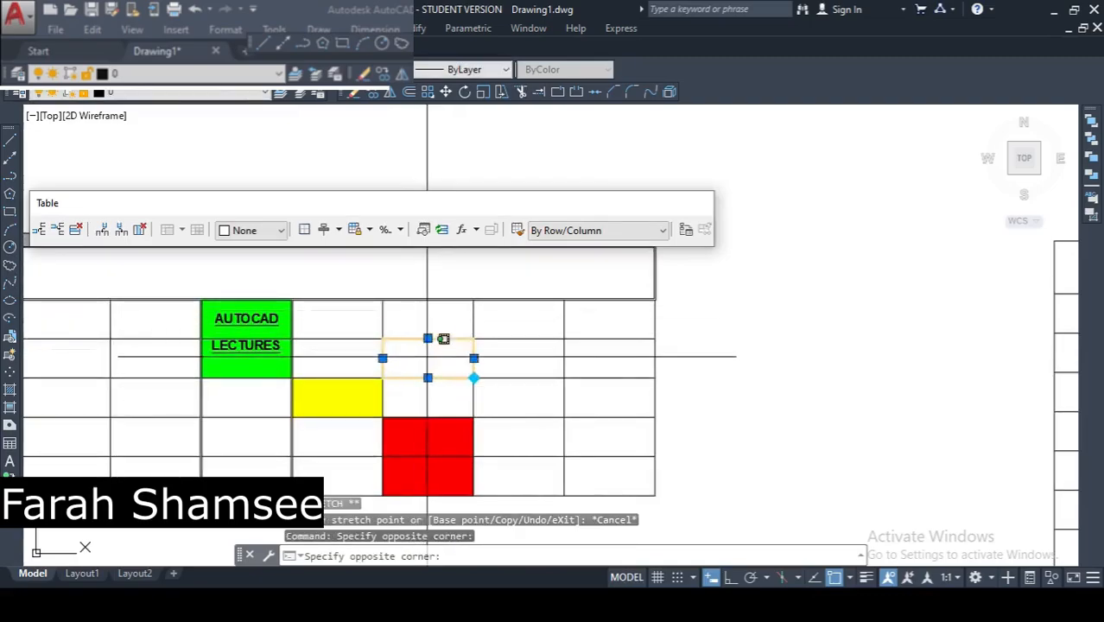
Select the cell range E2:E3 and the range E3:E6 in column E, and clear the selection
drag(429, 303, 428, 299)
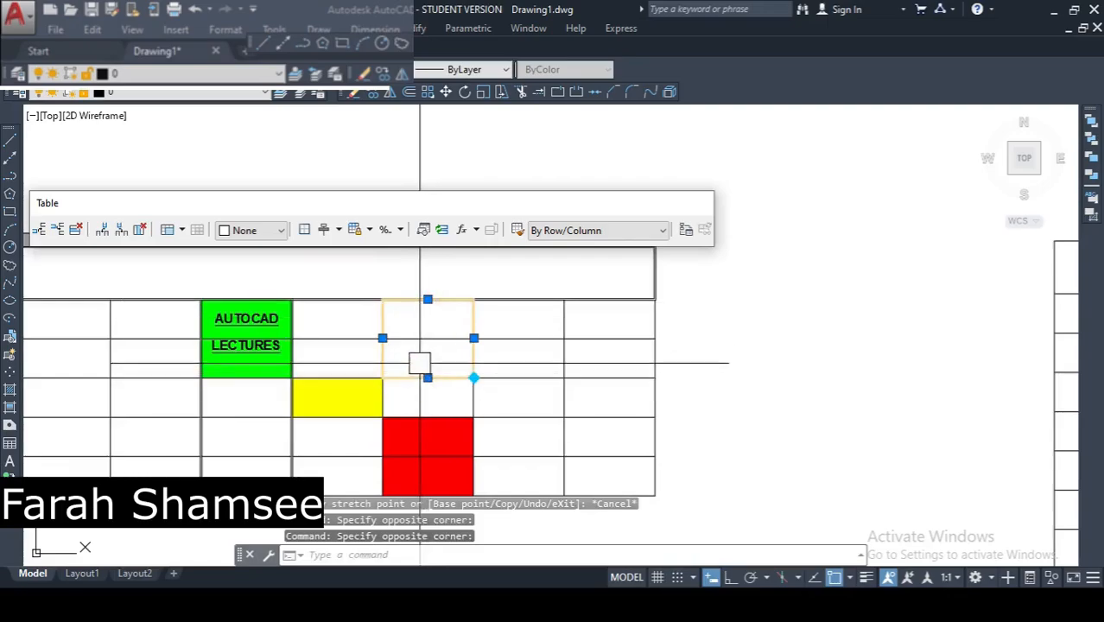
click(424, 357)
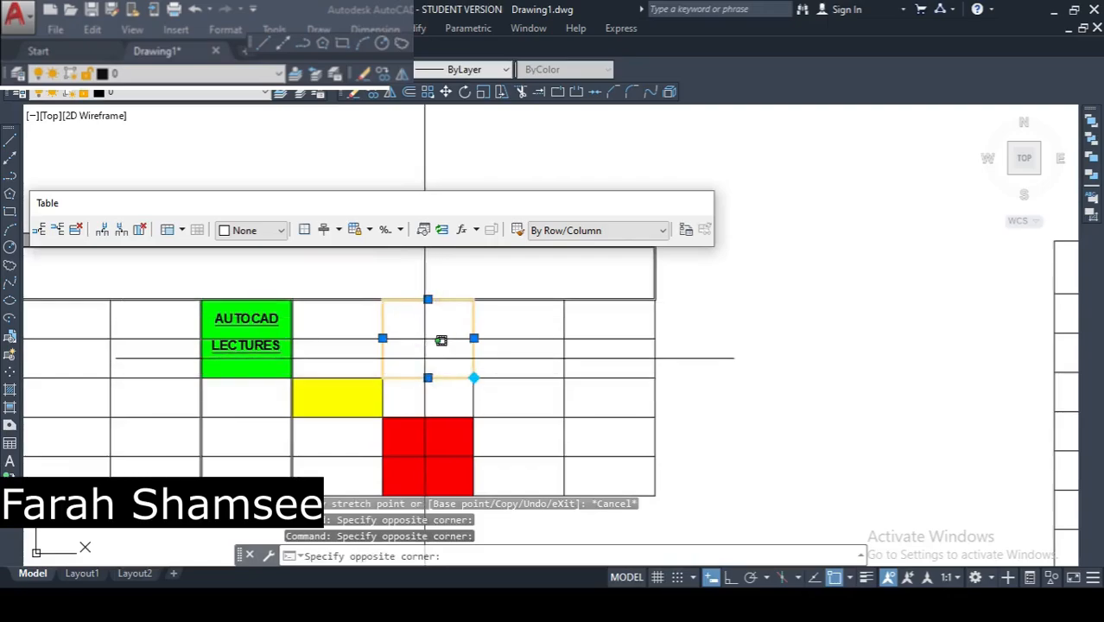
click(440, 466)
middle_drag(433, 458, 431, 375)
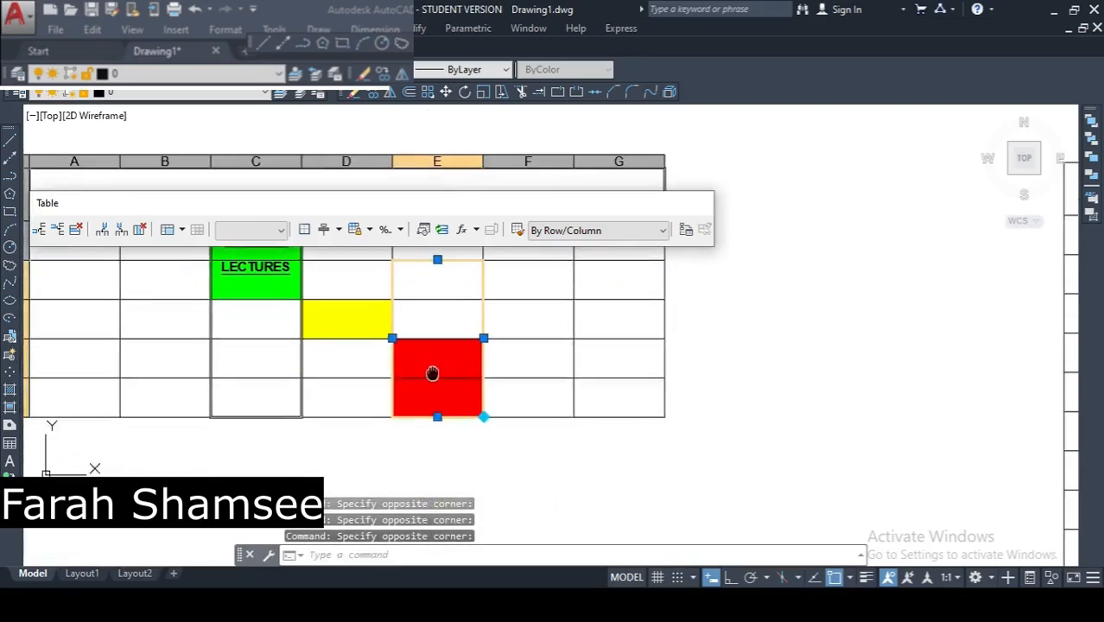
middle_drag(436, 313, 436, 378)
key(Escape)
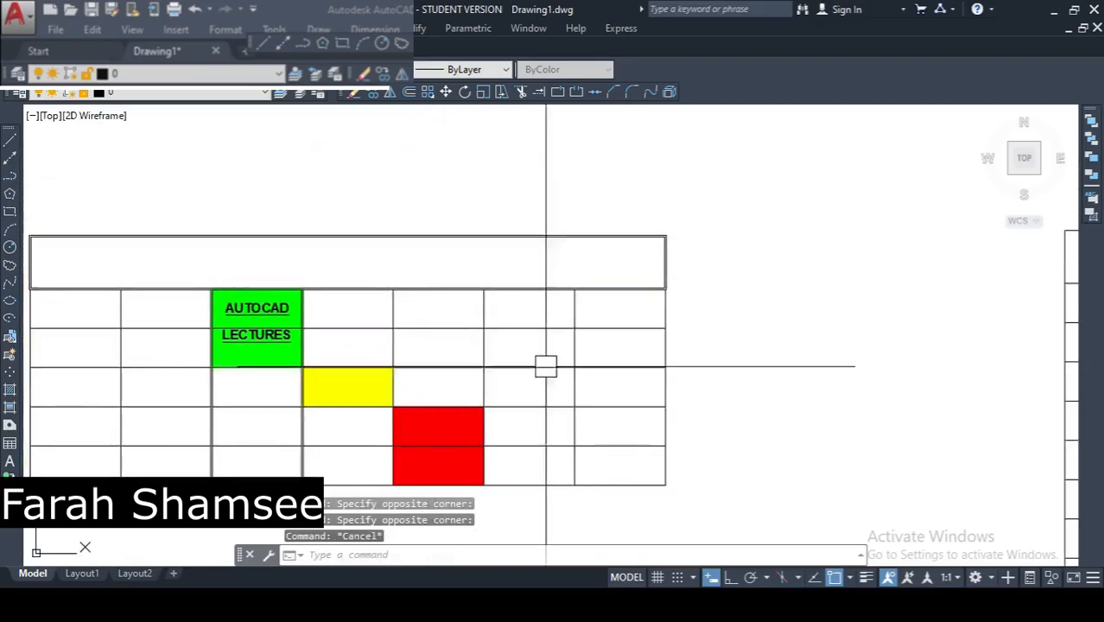
Select cell G3 and the cell range G3:G6 in the last column with a selection window
click(614, 358)
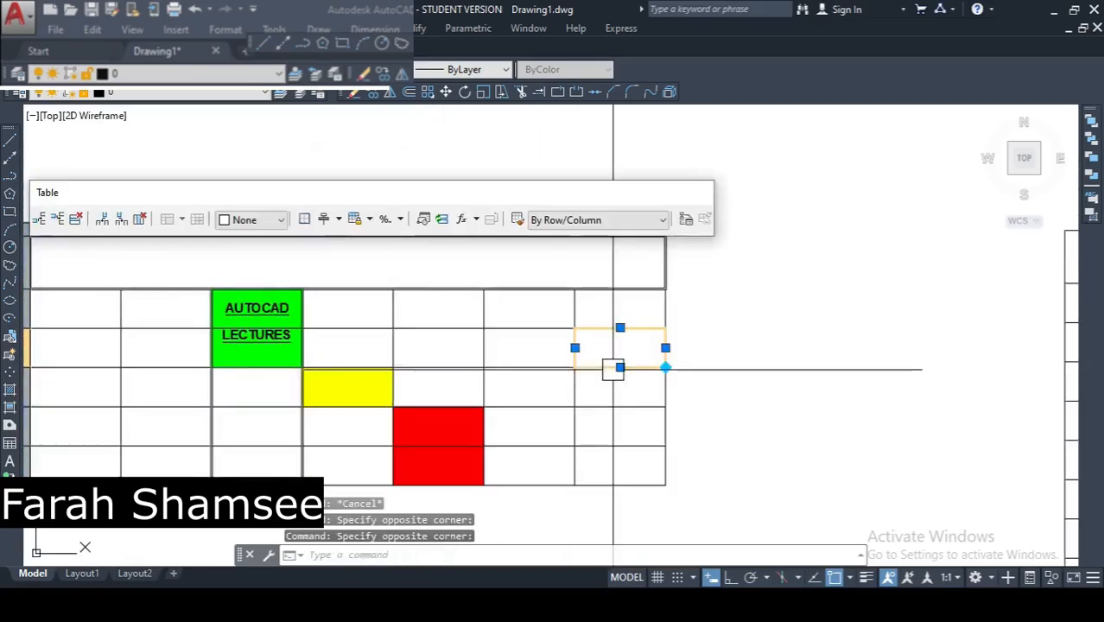
middle_drag(645, 444, 555, 399)
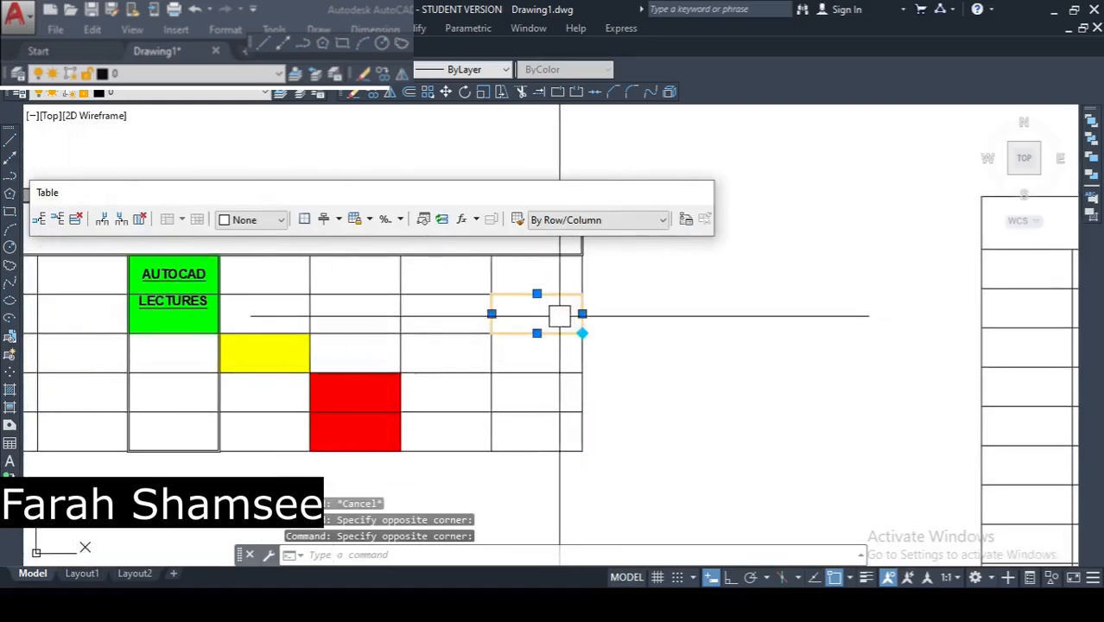
drag(548, 297, 537, 450)
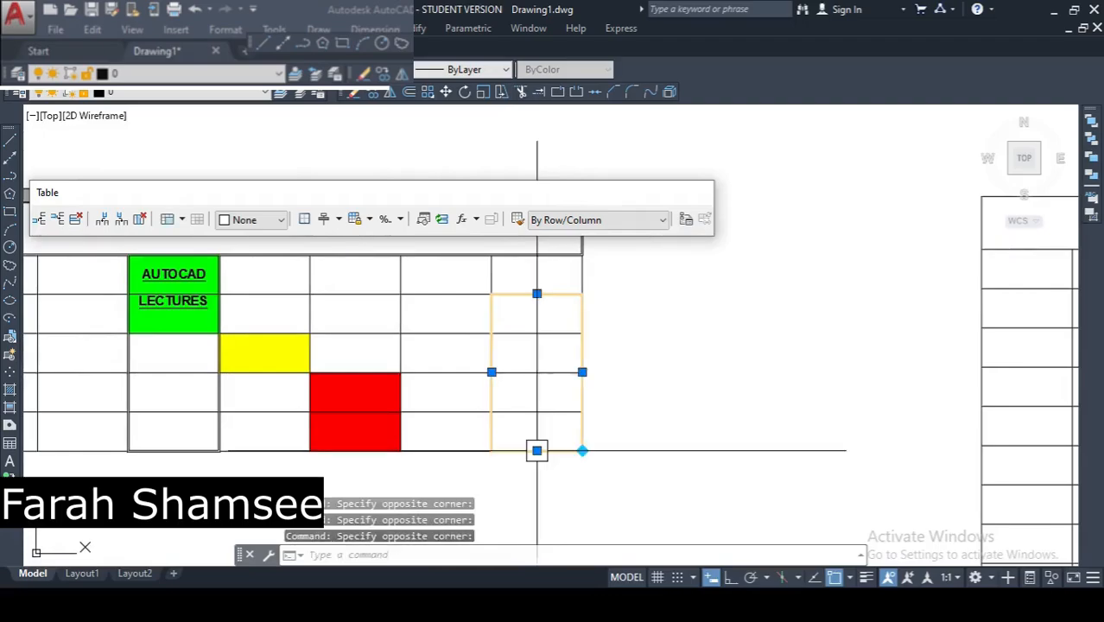
click(538, 322)
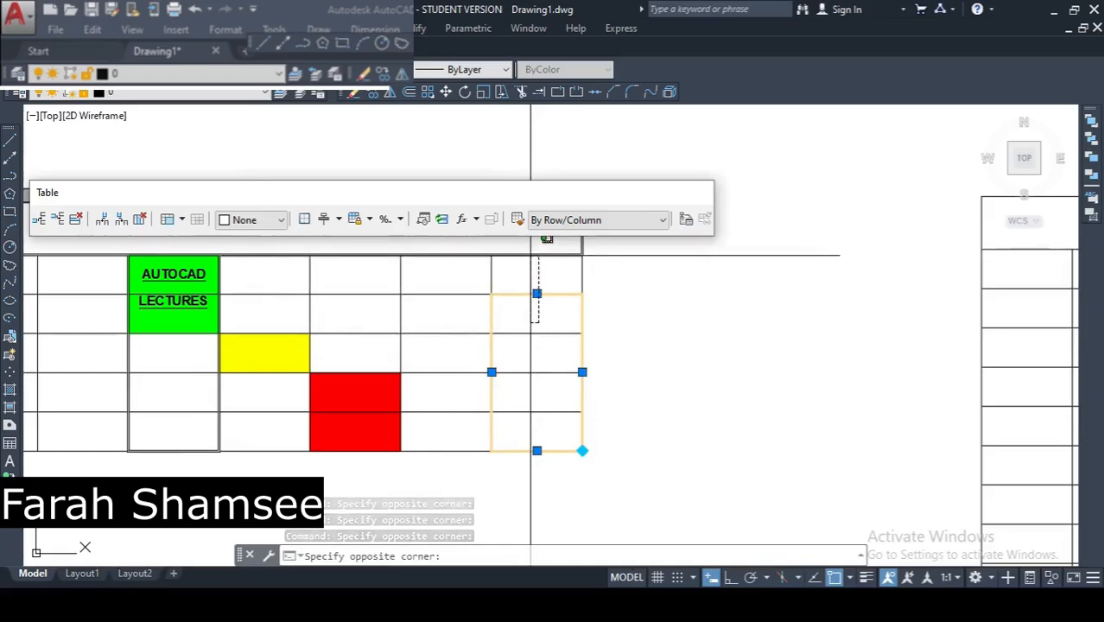
click(531, 257)
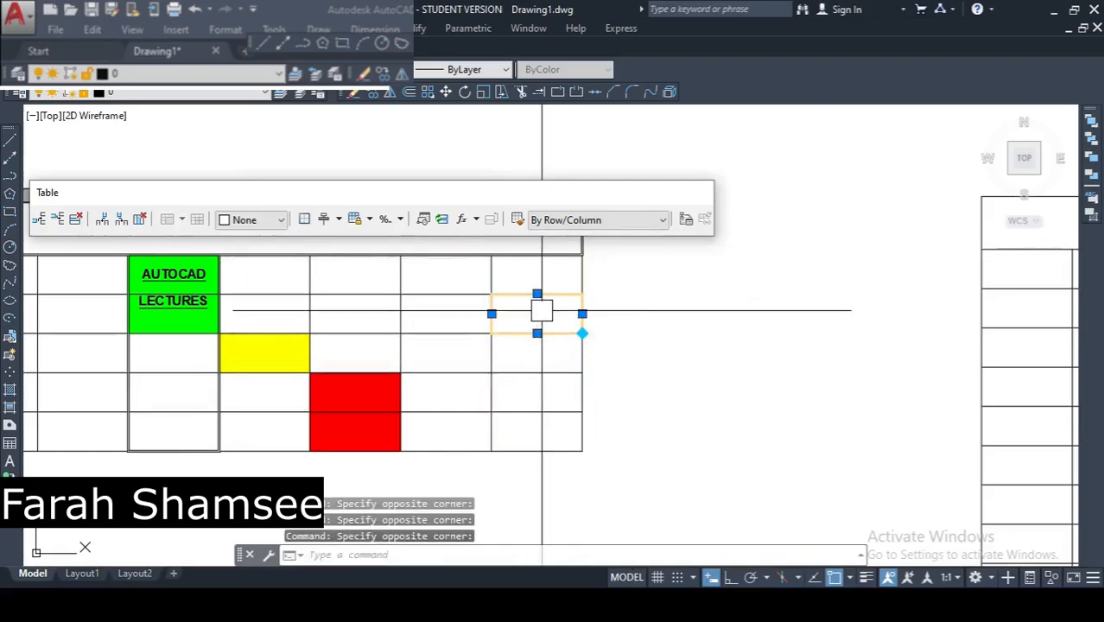
Extend the selection from cell G3 up to G2, and down to G6, as cell ranges
shift+click(539, 268)
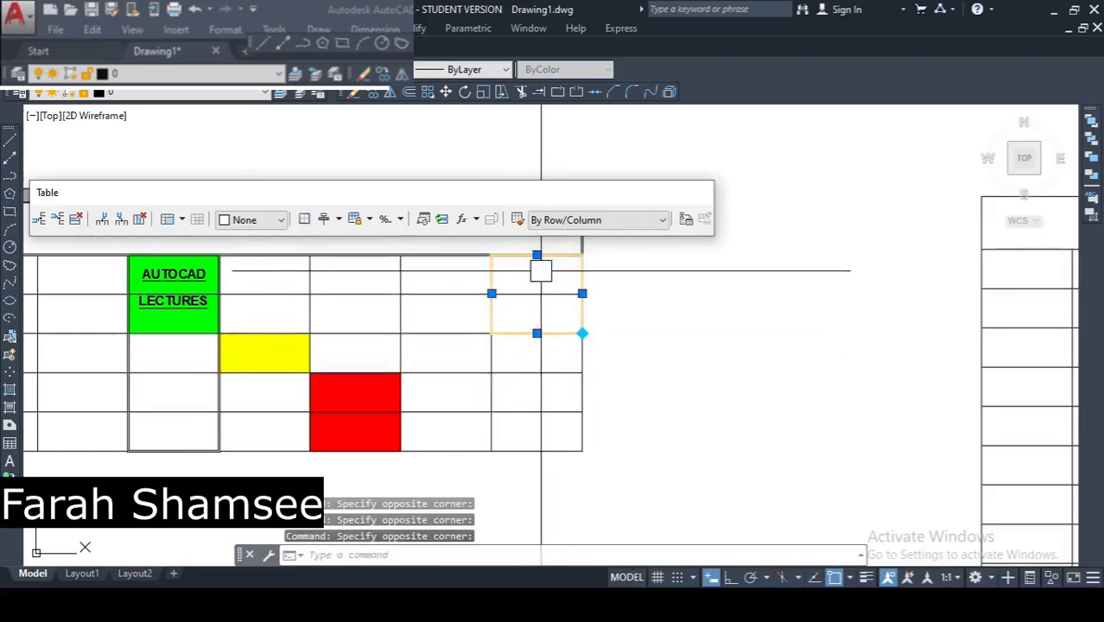
click(535, 311)
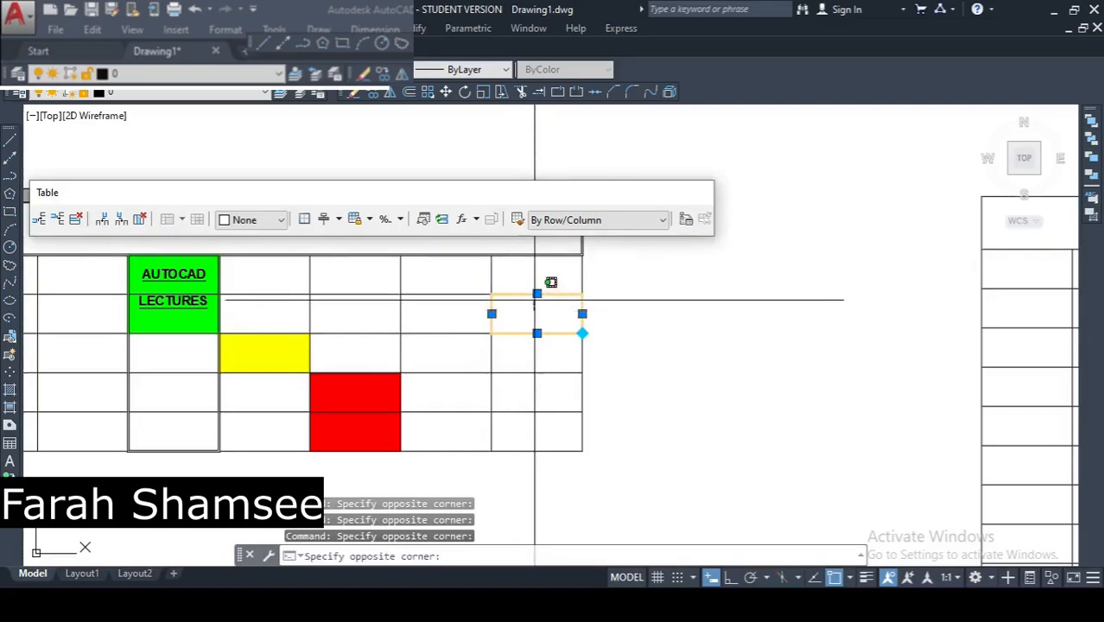
click(536, 263)
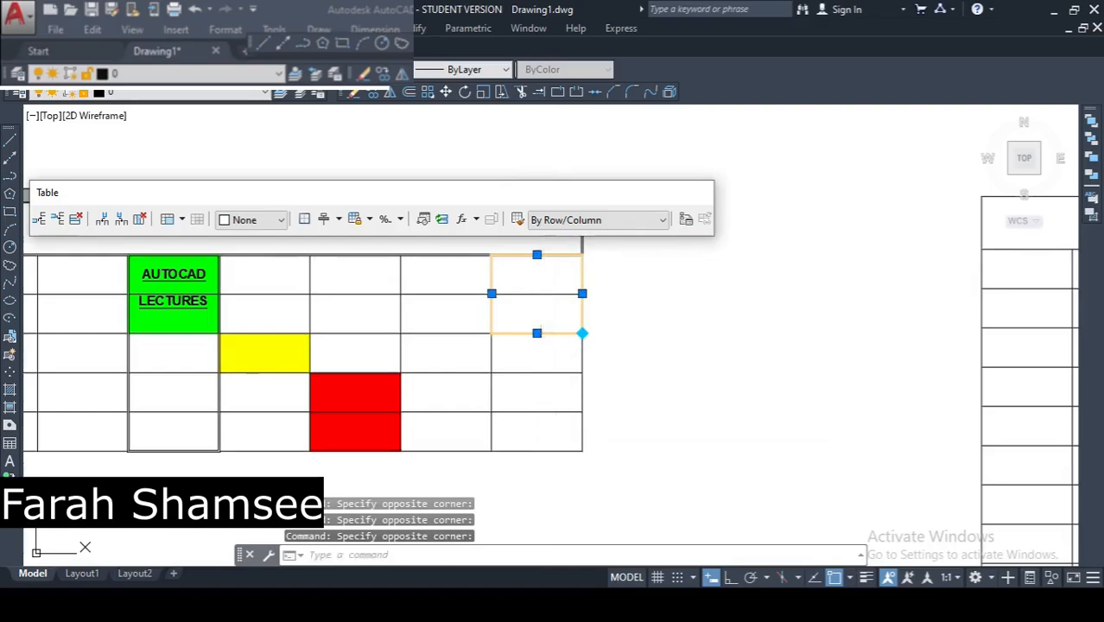
shift+click(537, 439)
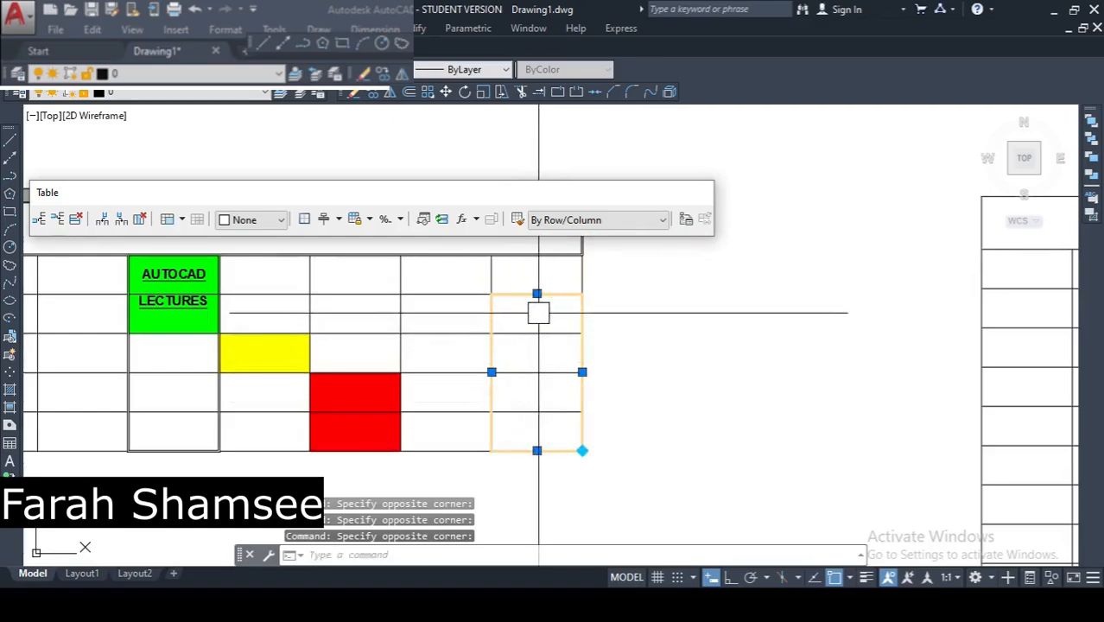
middle_drag(537, 318, 543, 311)
Enter the value 23400 in cell G3 and the value 2455 in cell G4
click(544, 311)
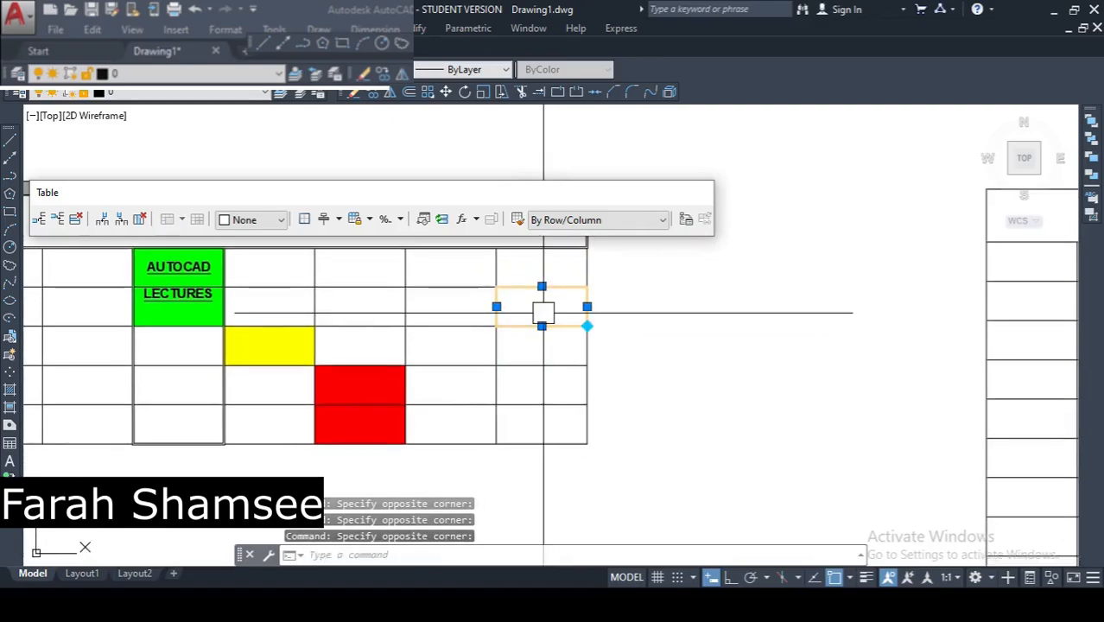
double_click(544, 312)
text(23400)
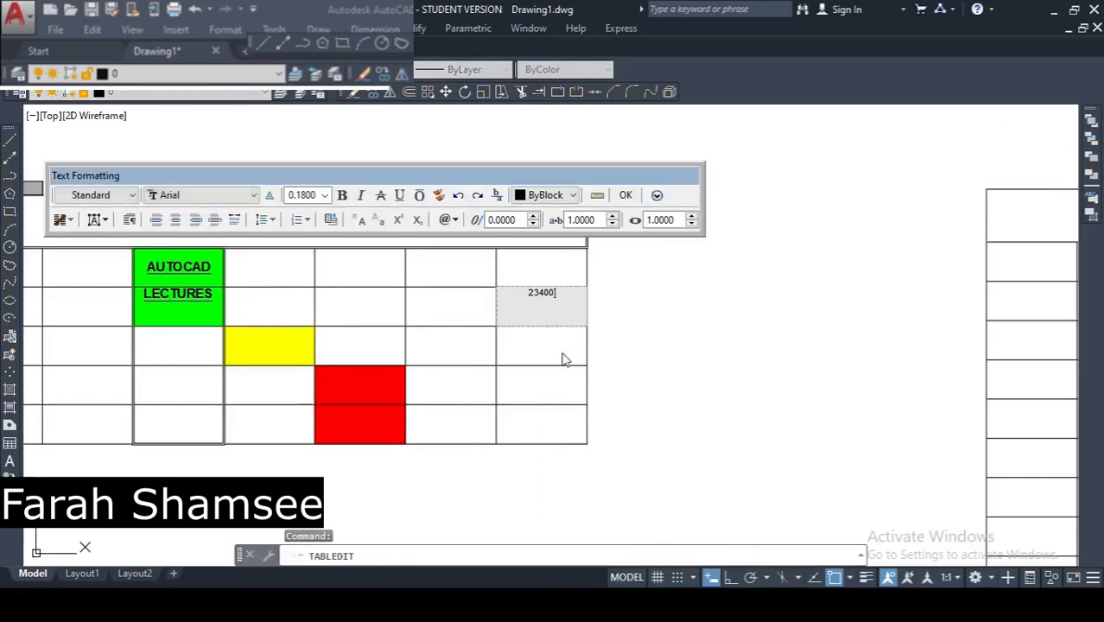
click(563, 359)
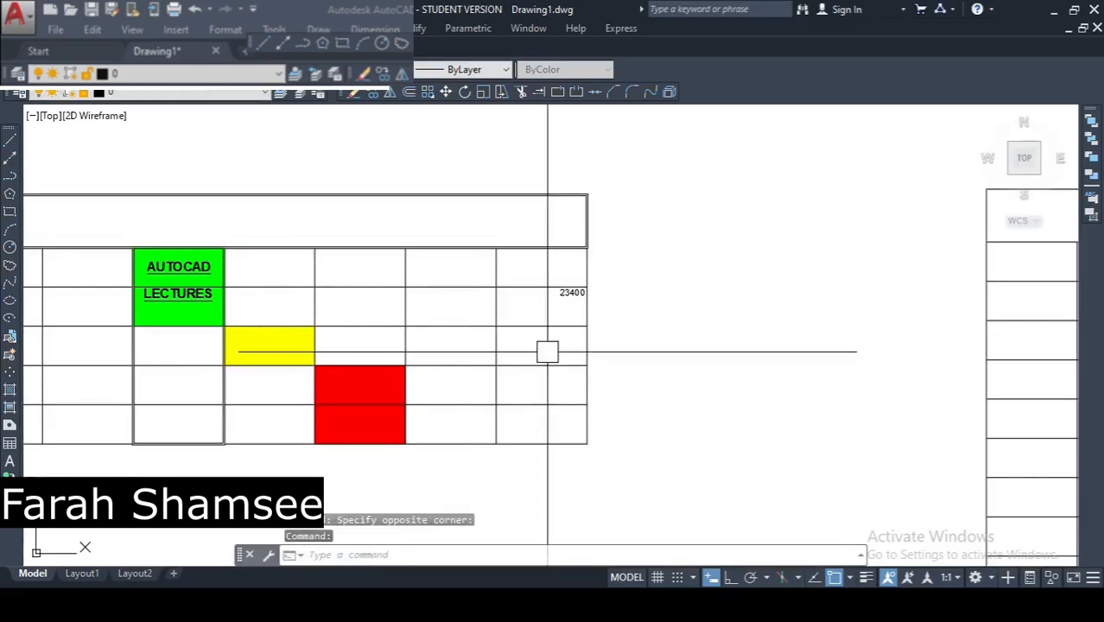
click(547, 354)
double_click(547, 355)
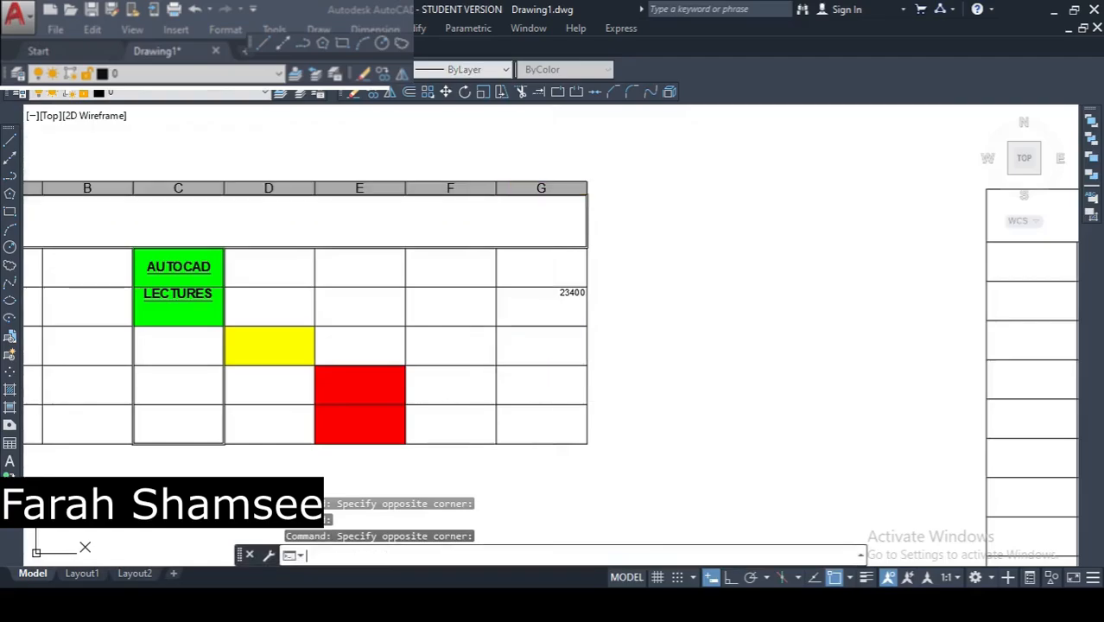
text(2455)
click(552, 399)
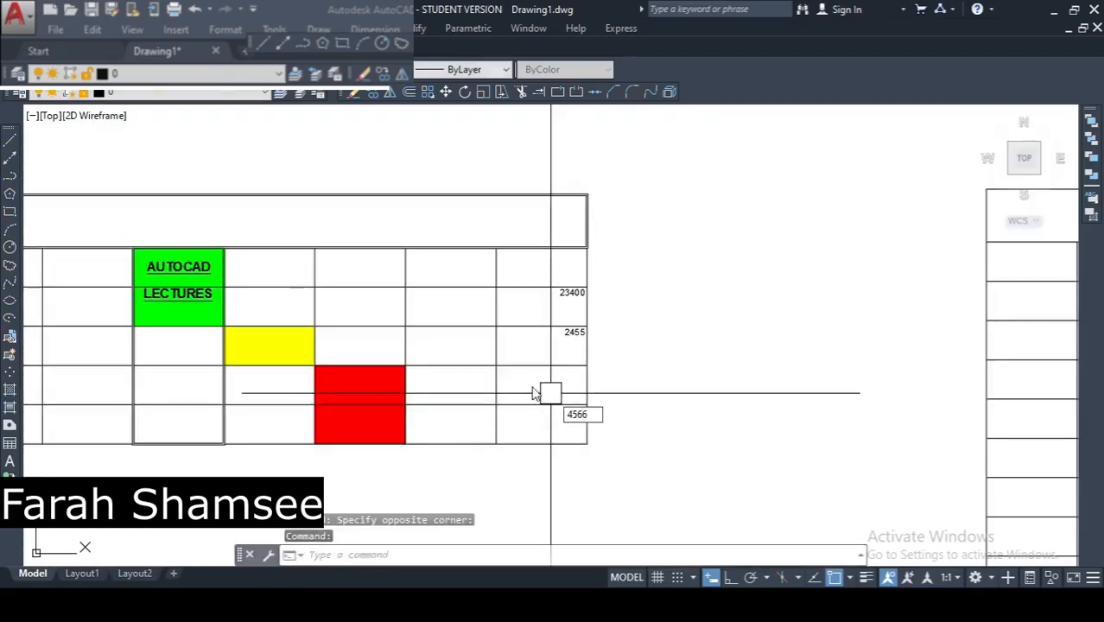
Enter the value 568 in cell G5
click(534, 394)
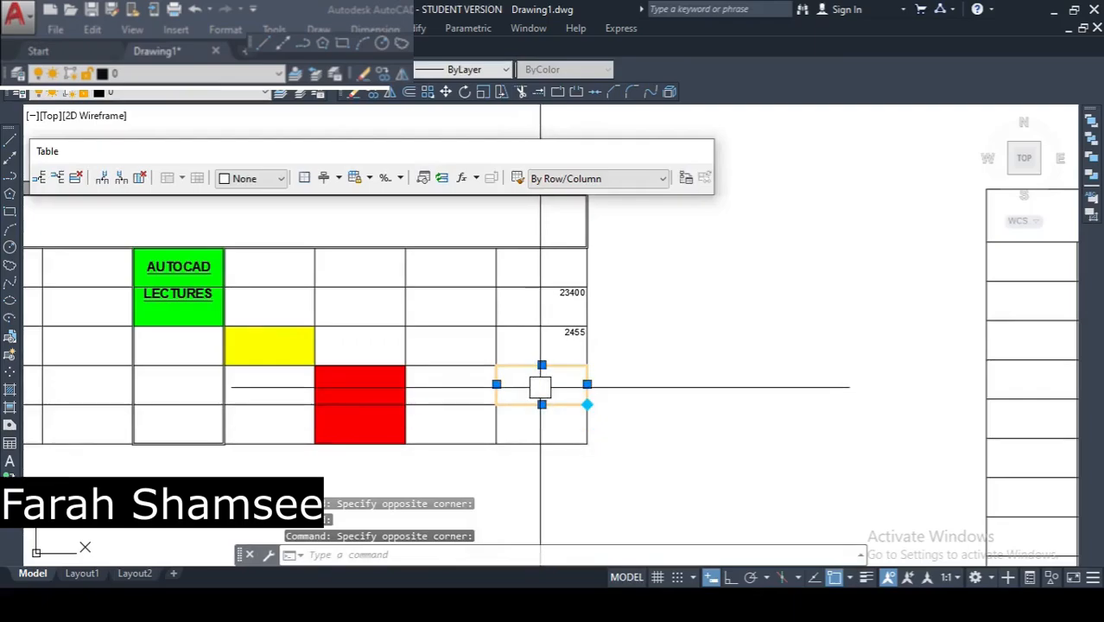
double_click(541, 387)
text(568)
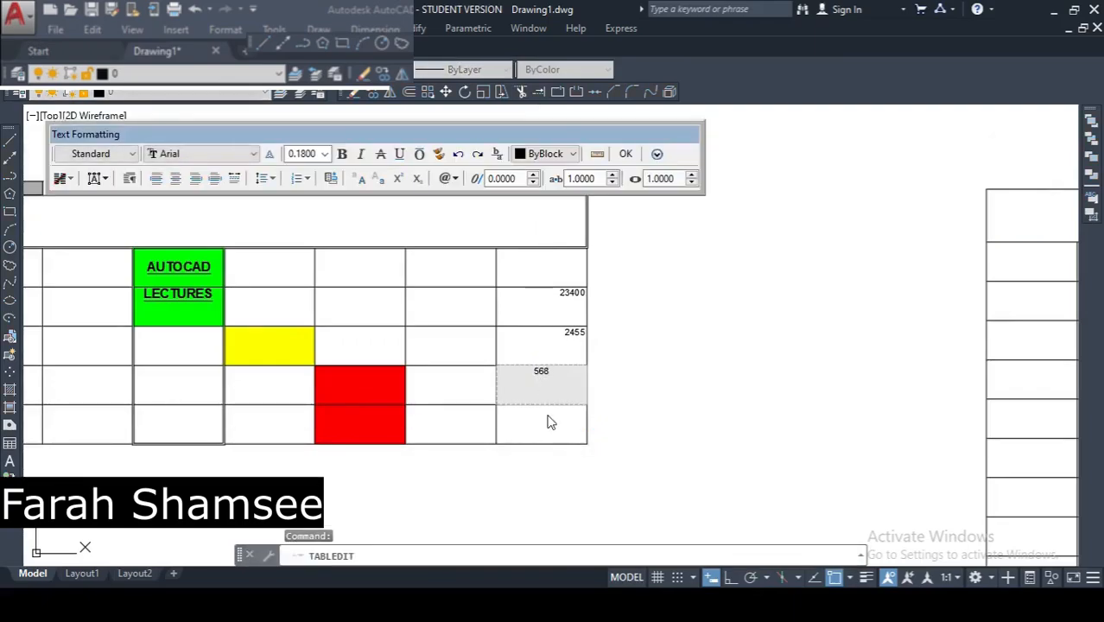
click(549, 422)
Try to enter the value 349 in cell G6
text(349)
key(Return)
mouse_move(540, 429)
middle_down()
mouse_move(556, 407)
mouse_move(527, 417)
middle_up()
Apply the Currency data format to cell G2 of the coloured table
click(508, 236)
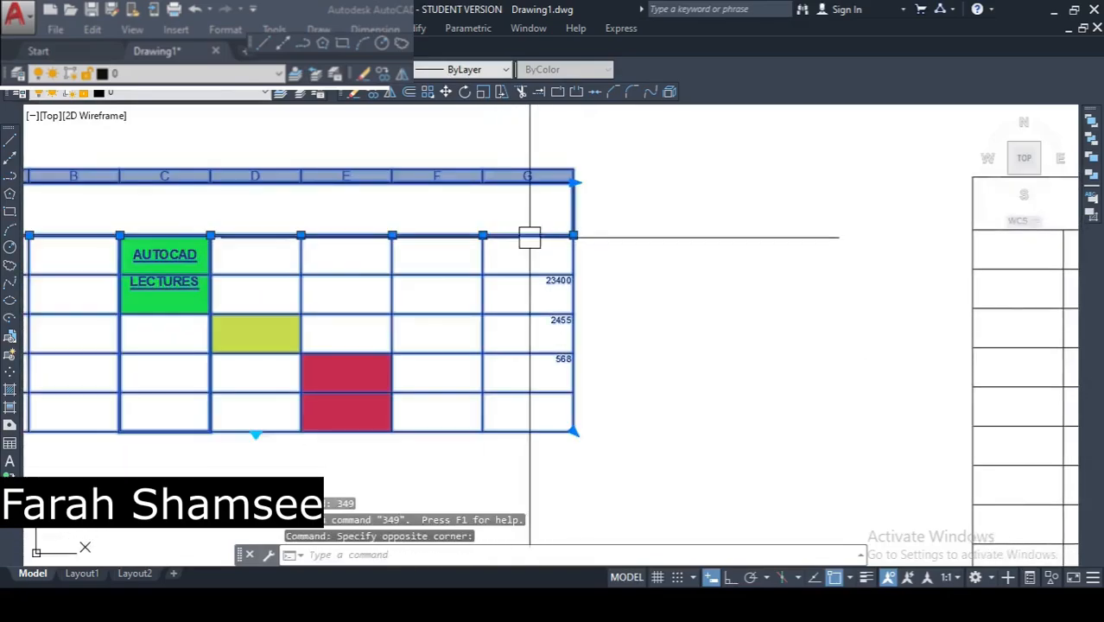
click(530, 240)
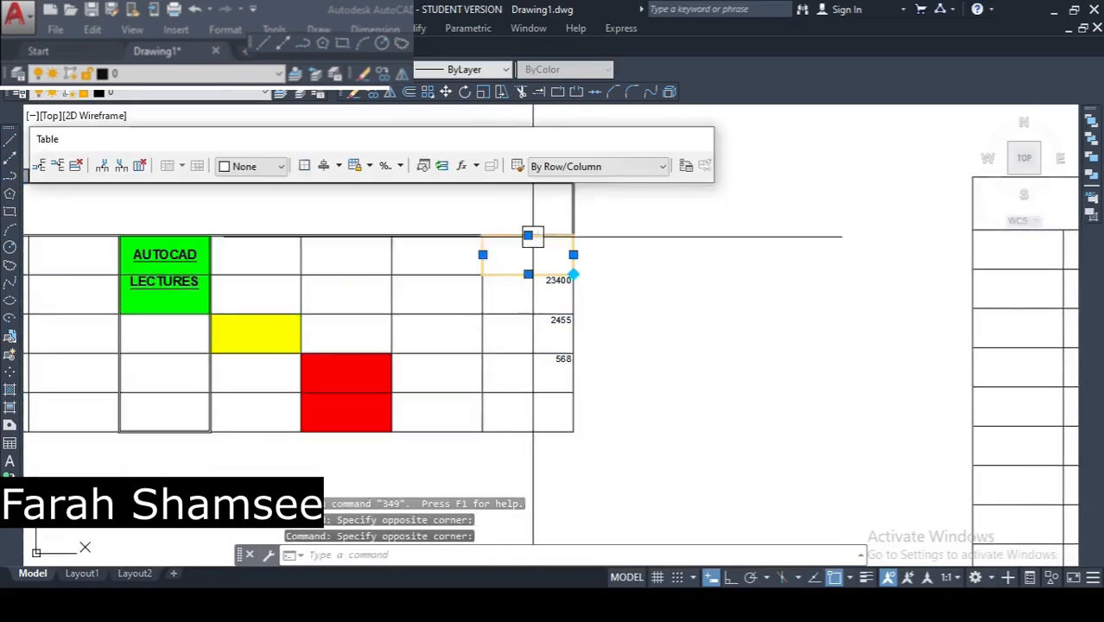
click(399, 166)
click(417, 203)
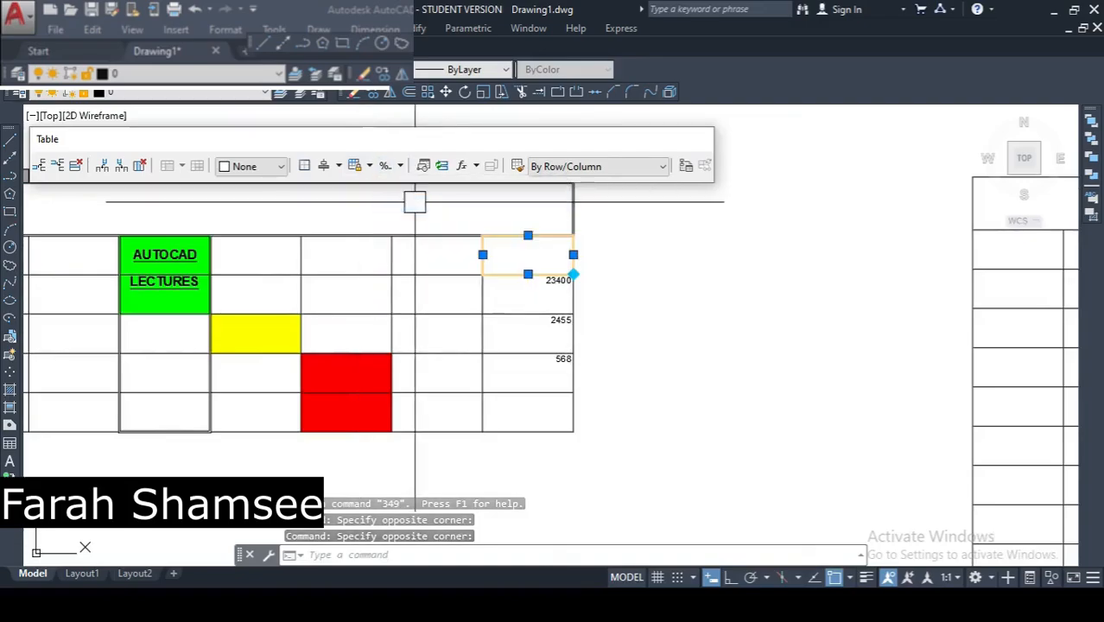
Format the cell range G3 to G6 as Currency and clear the selection
click(528, 298)
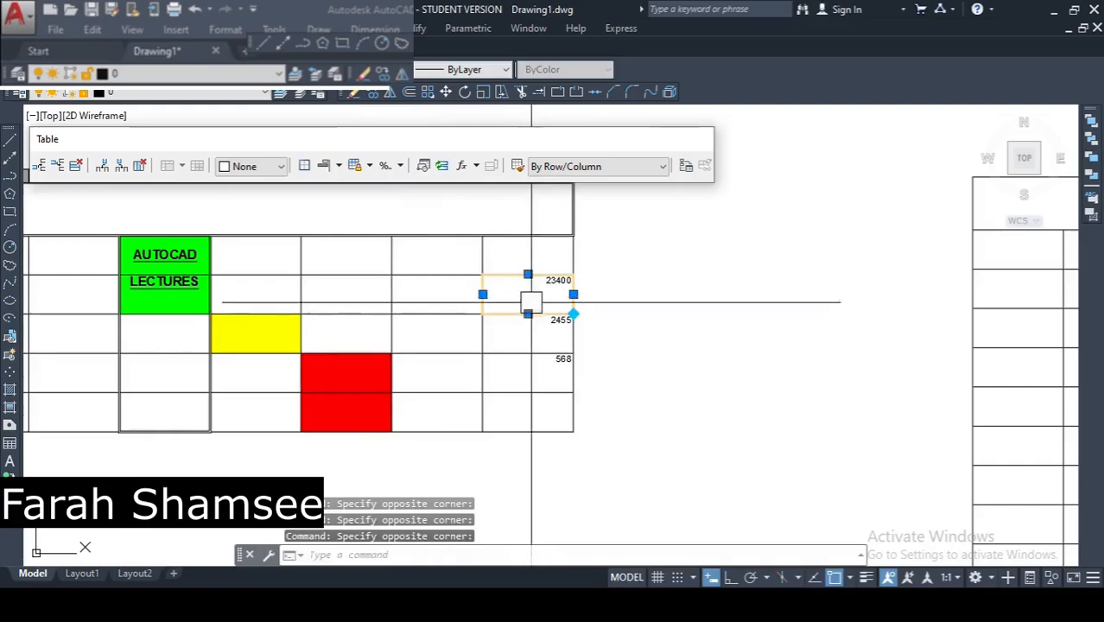
click(528, 302)
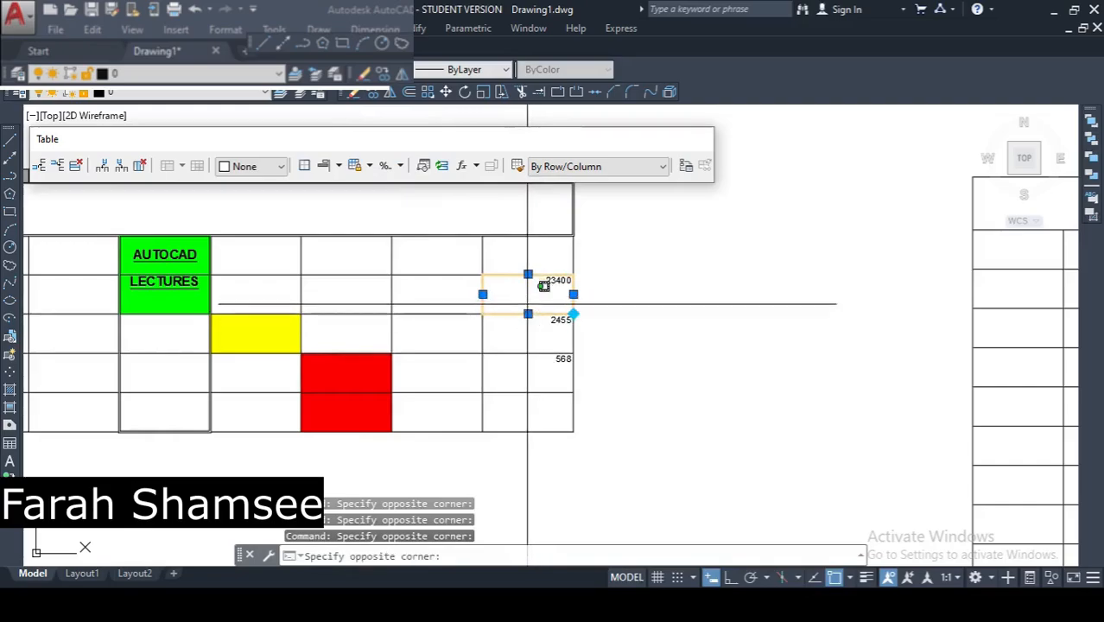
click(535, 429)
click(399, 166)
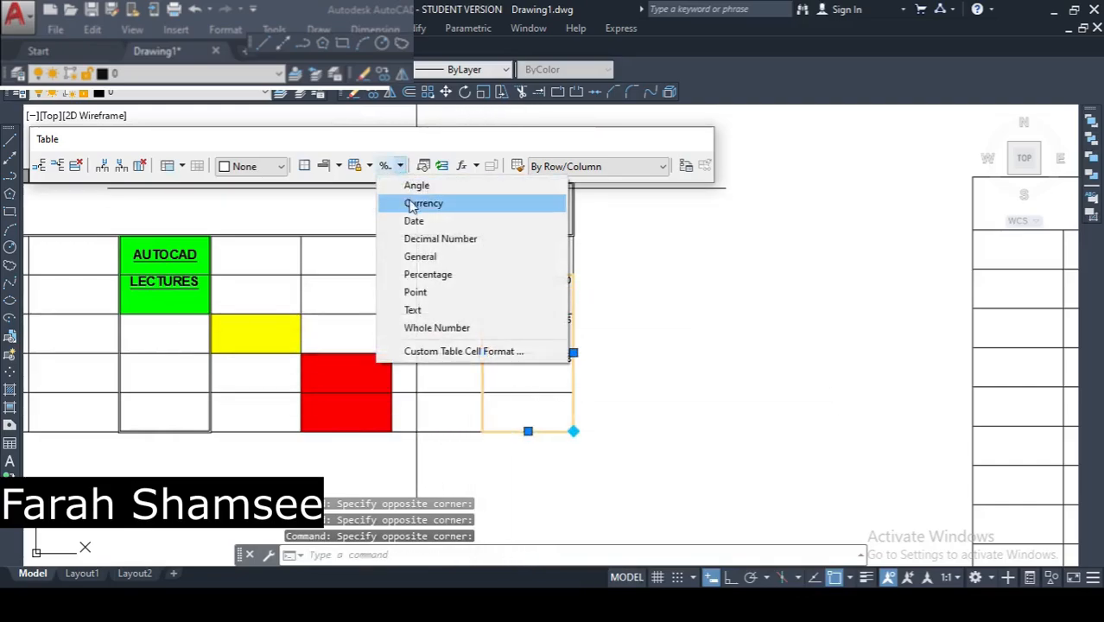
click(411, 205)
middle_drag(558, 395, 568, 336)
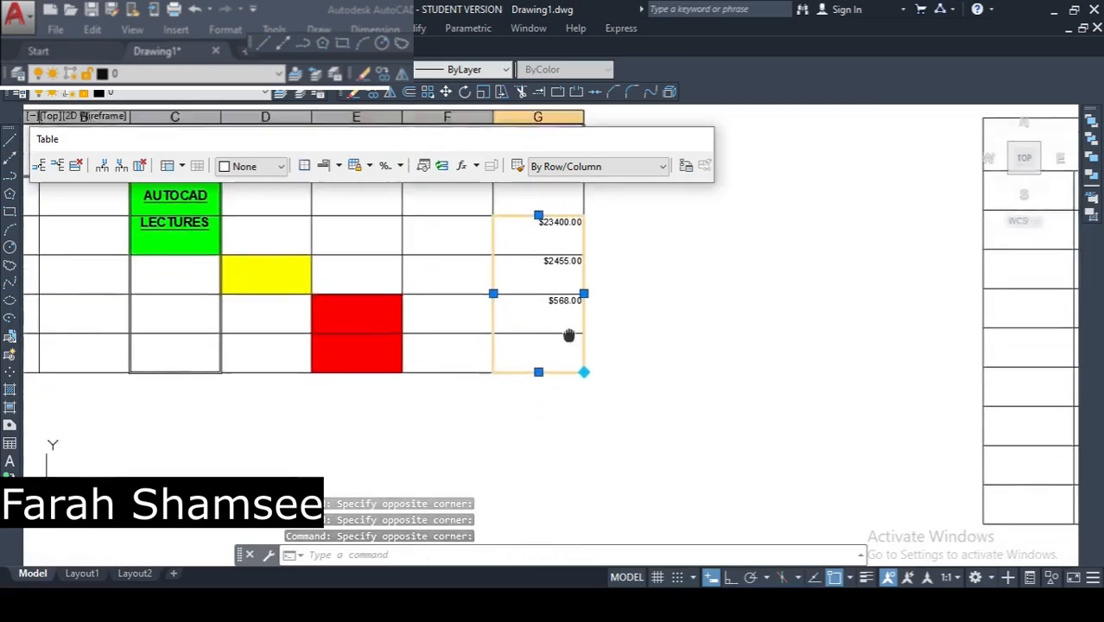
scroll(543, 272, up, 4)
scroll(553, 341, down, 4)
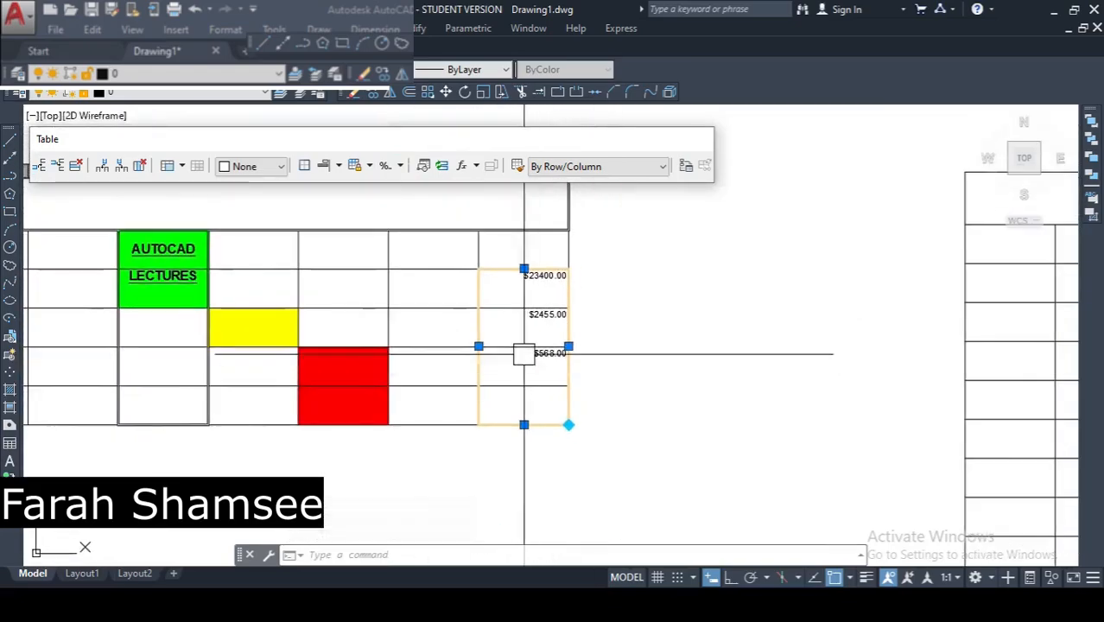
key(Escape)
key(Escape)
scroll(523, 350, down, 2)
key(Escape)
click(488, 303)
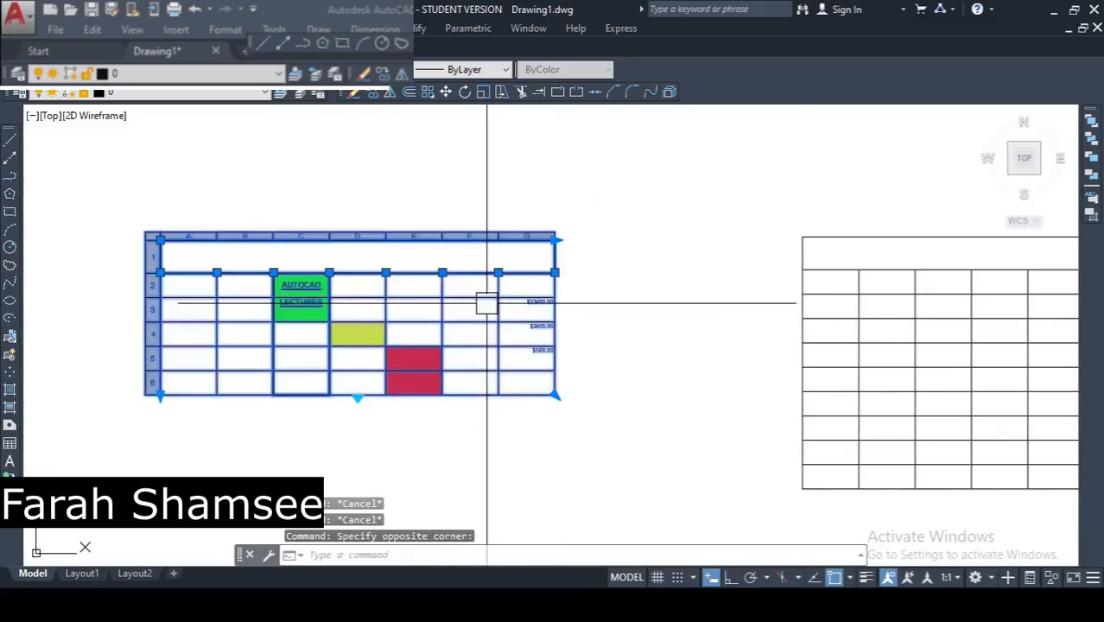
click(473, 302)
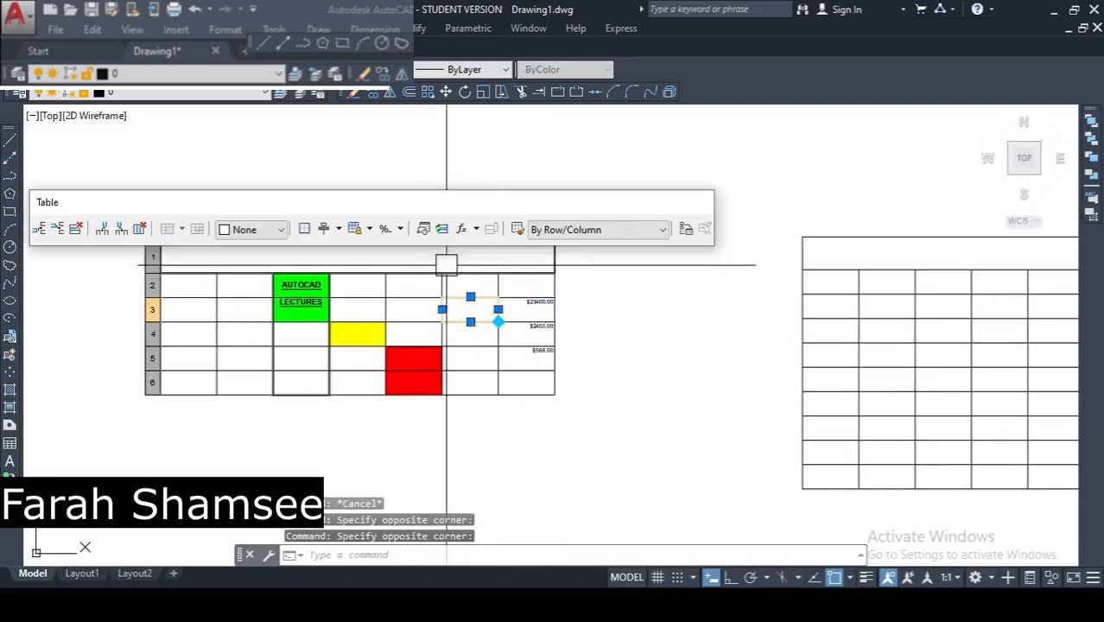
scroll(432, 268, up, 2)
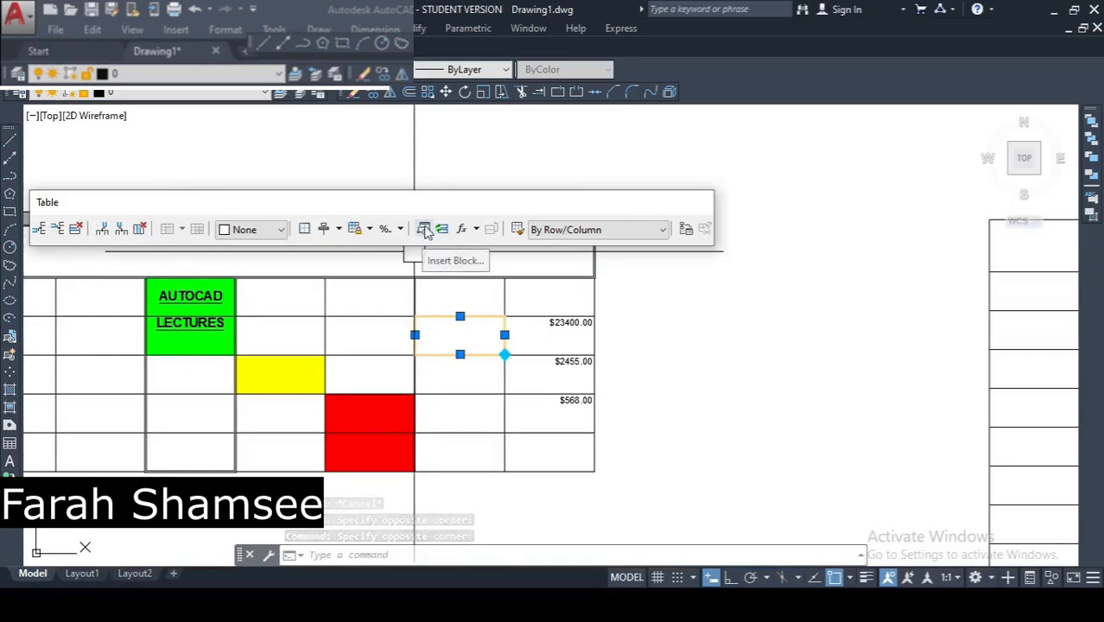
key(Escape)
Draw a closed triangle from three line segments in the empty space between the two tables
click(11, 140)
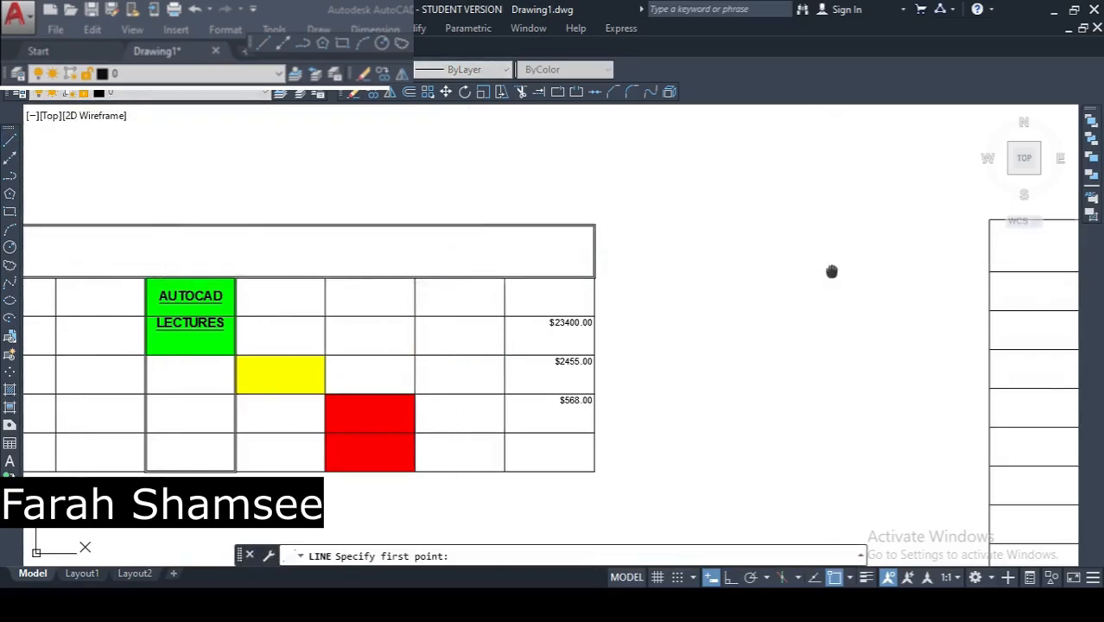
middle_drag(832, 271, 704, 274)
click(592, 219)
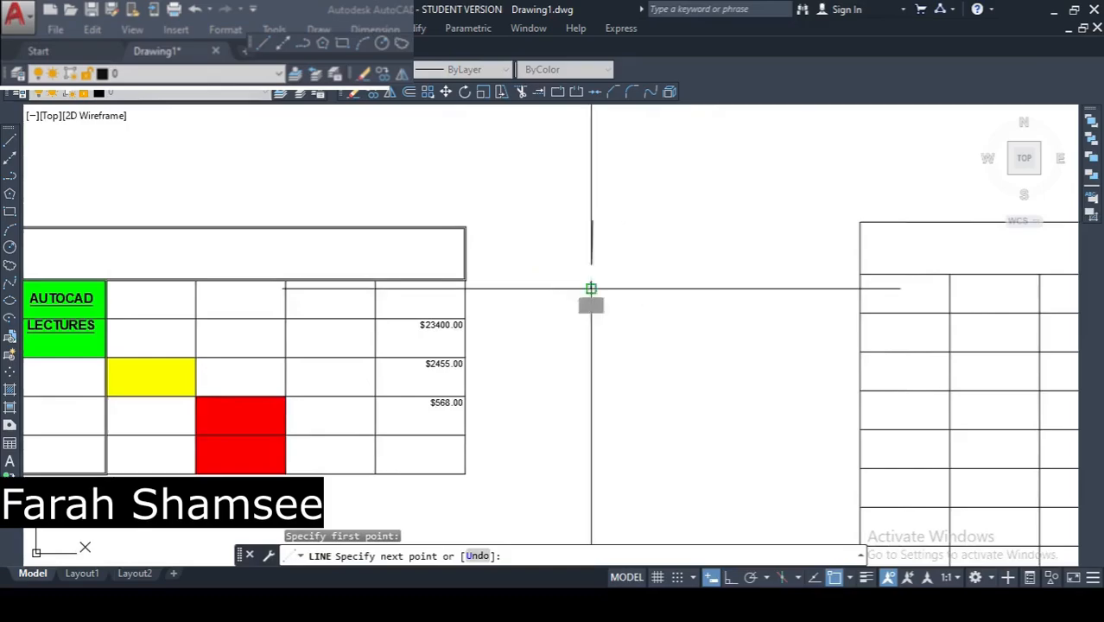
click(593, 286)
click(643, 282)
click(593, 220)
key(Escape)
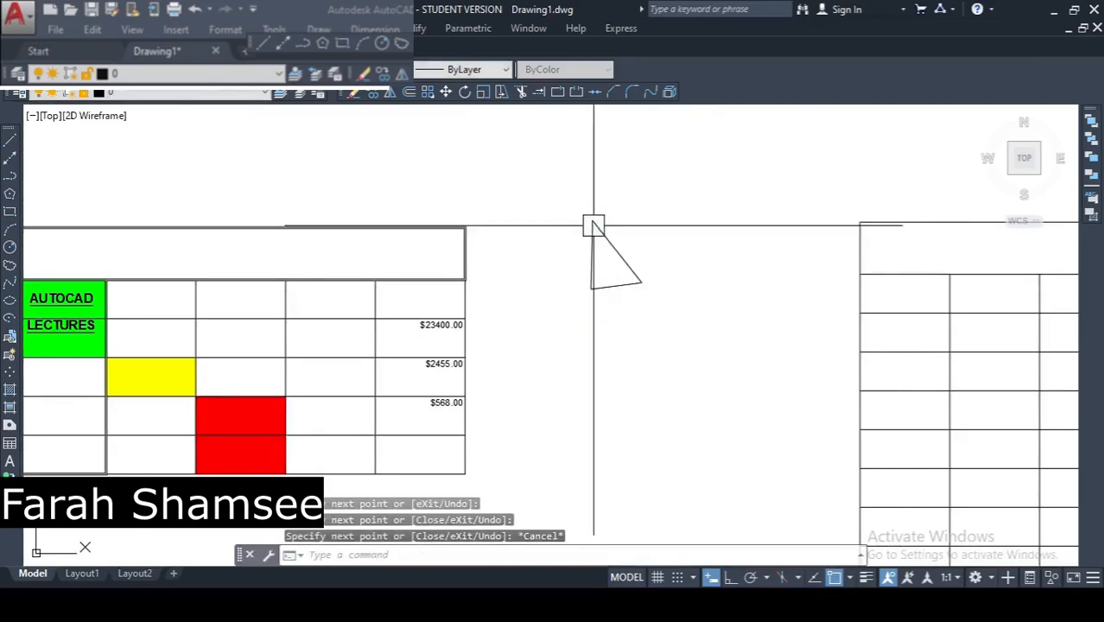
Join the triangle's three lines into a single polyline
click(596, 281)
click(616, 285)
click(629, 256)
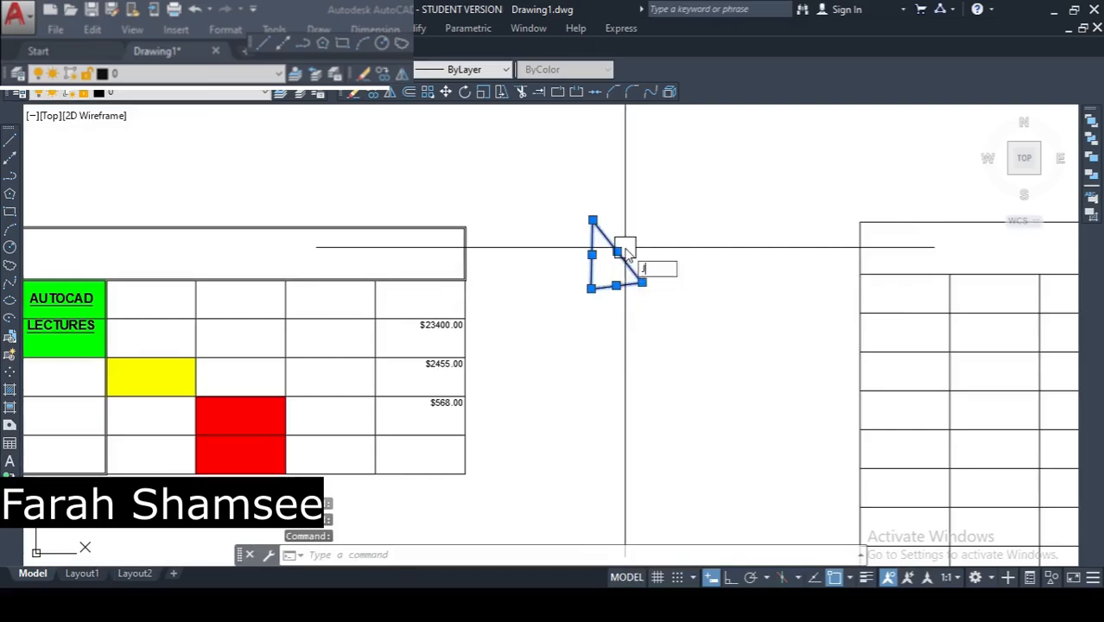
key(Return)
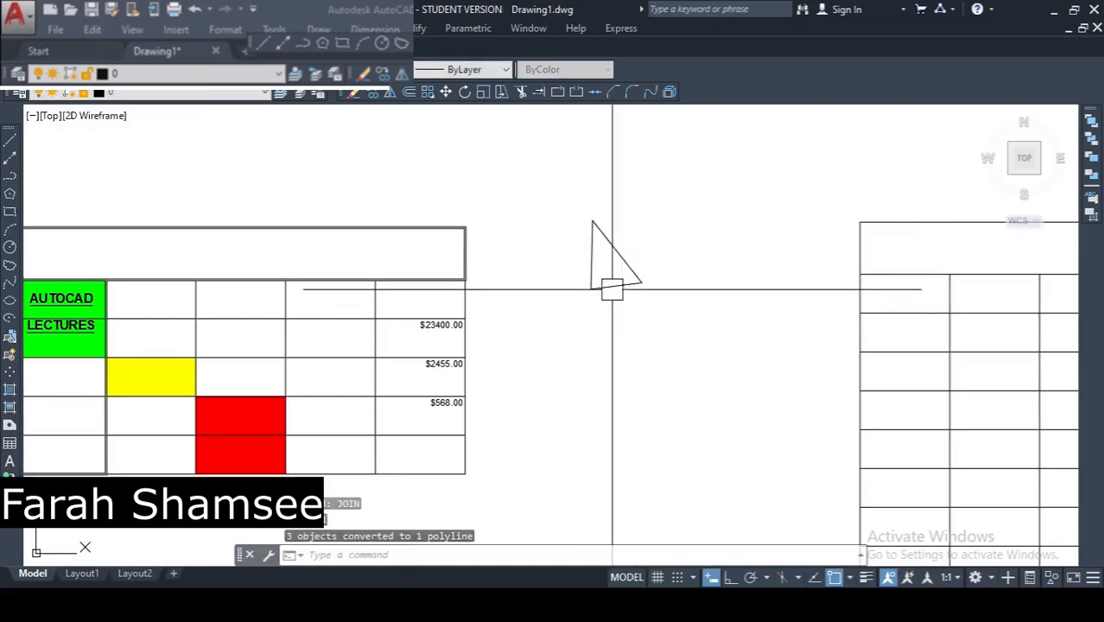
Try to define the joined triangle as a block with its base point specified on-screen
click(612, 284)
click(279, 92)
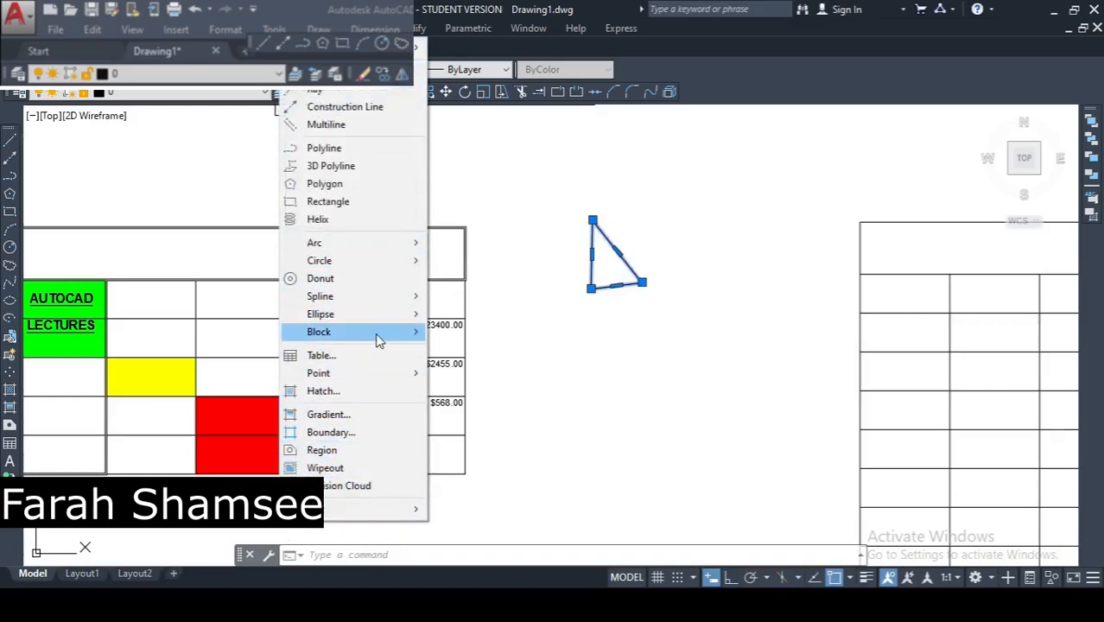
mouse_move(376, 338)
click(500, 334)
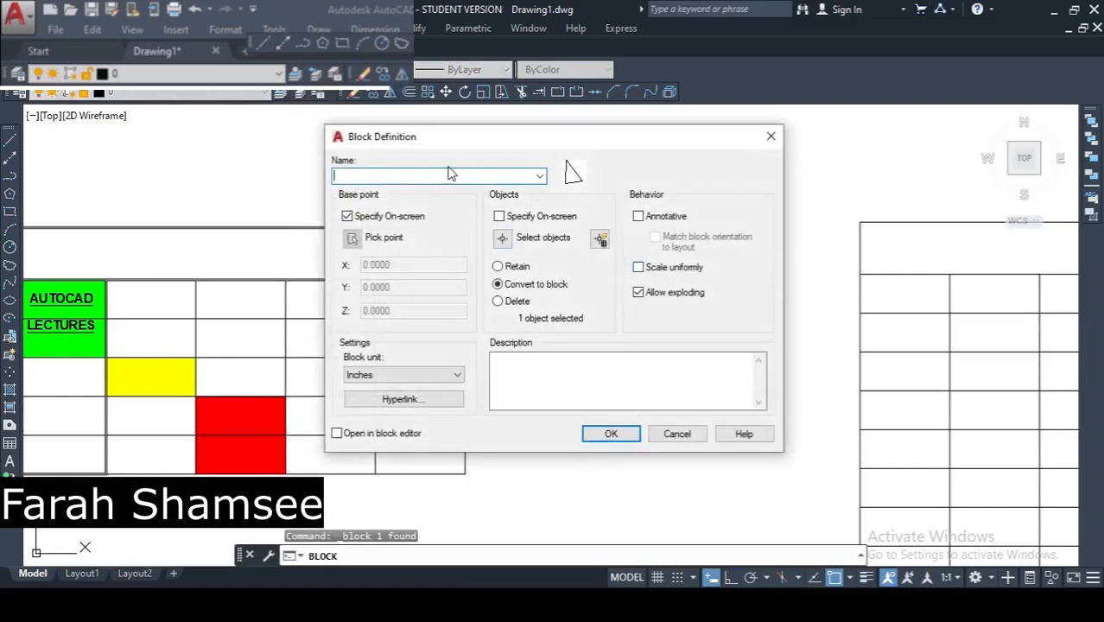
click(620, 437)
middle_drag(552, 382, 616, 387)
key(Escape)
Insert the RECTANGLE block in table cell F2 with AutoFit, rotation angle 0 and Top Left cell alignment
click(394, 321)
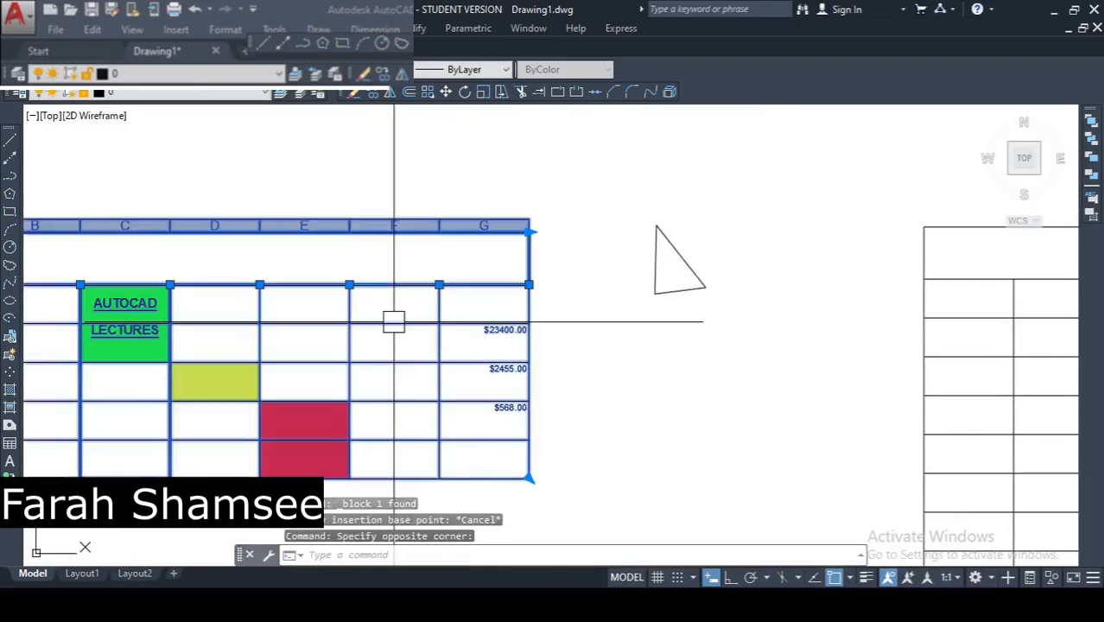
click(397, 305)
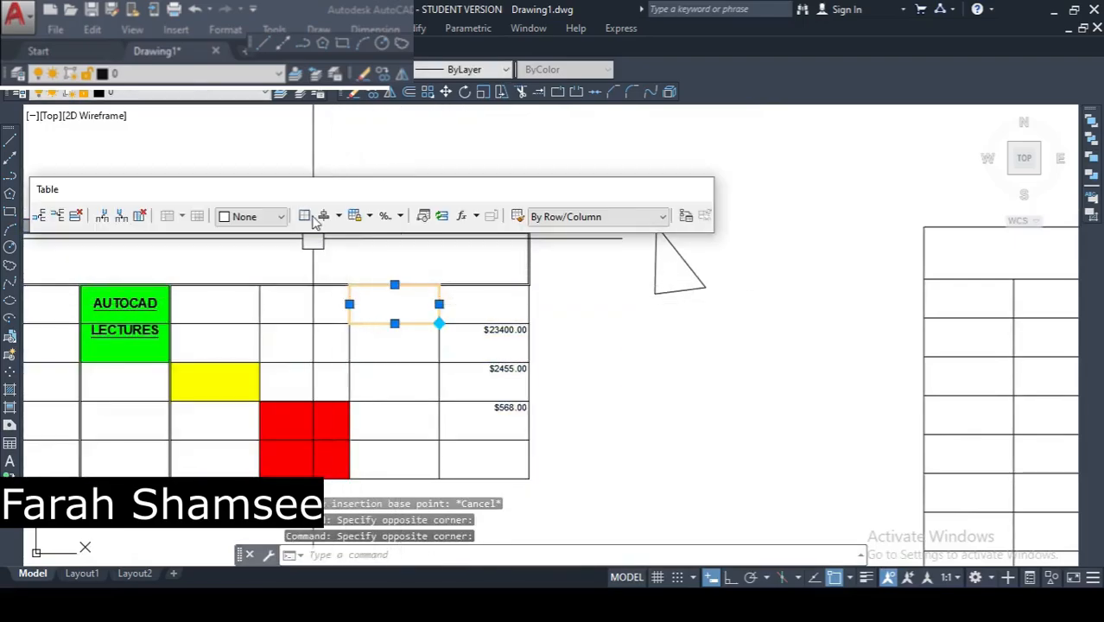
click(425, 218)
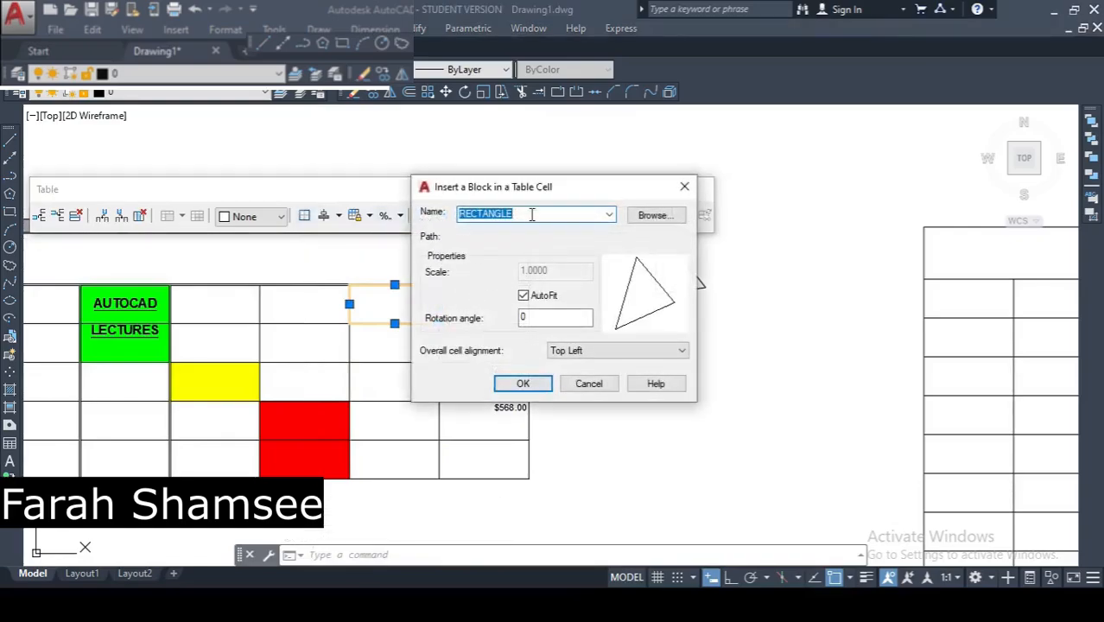
click(523, 383)
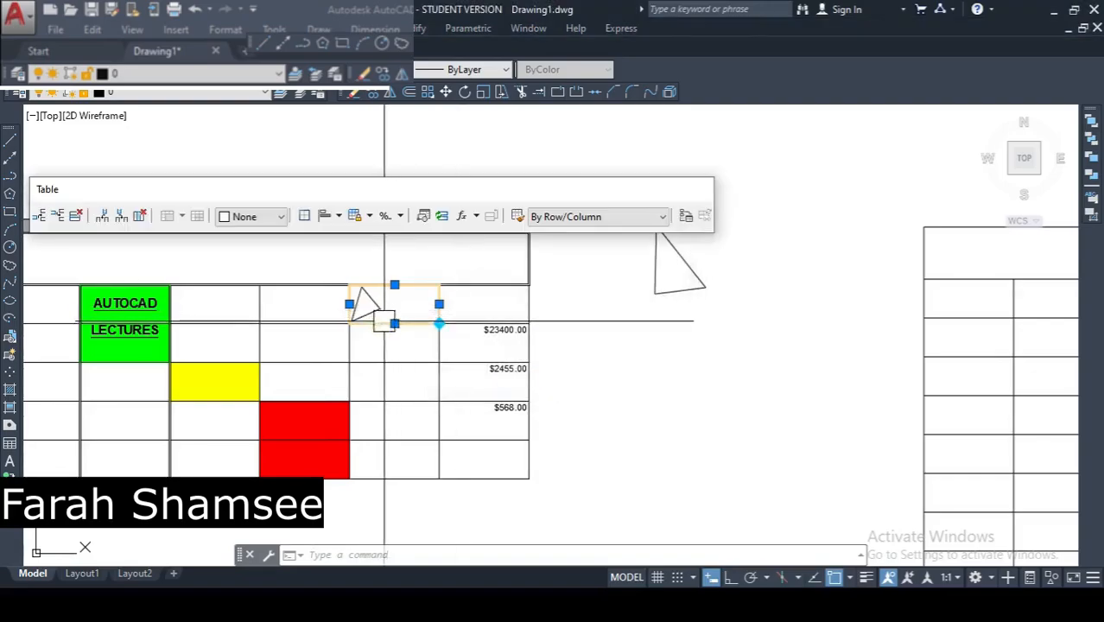
scroll(372, 315, up, 4)
key(Escape)
Examine the block placed in cell F2 up close and within the whole table
scroll(427, 298, up, 4)
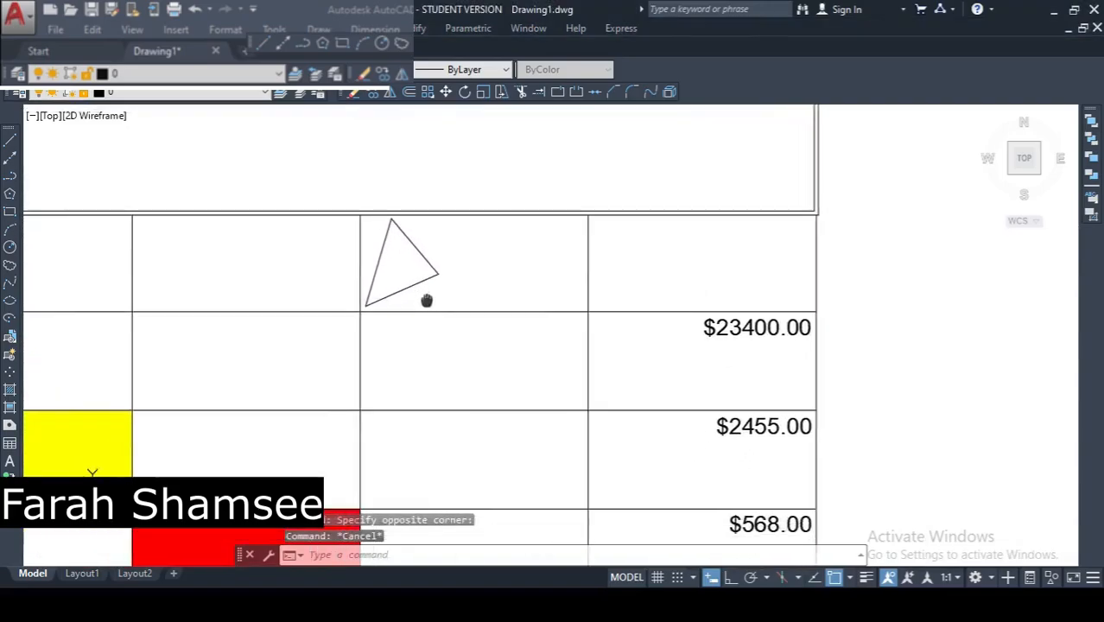
click(425, 252)
click(410, 336)
key(Escape)
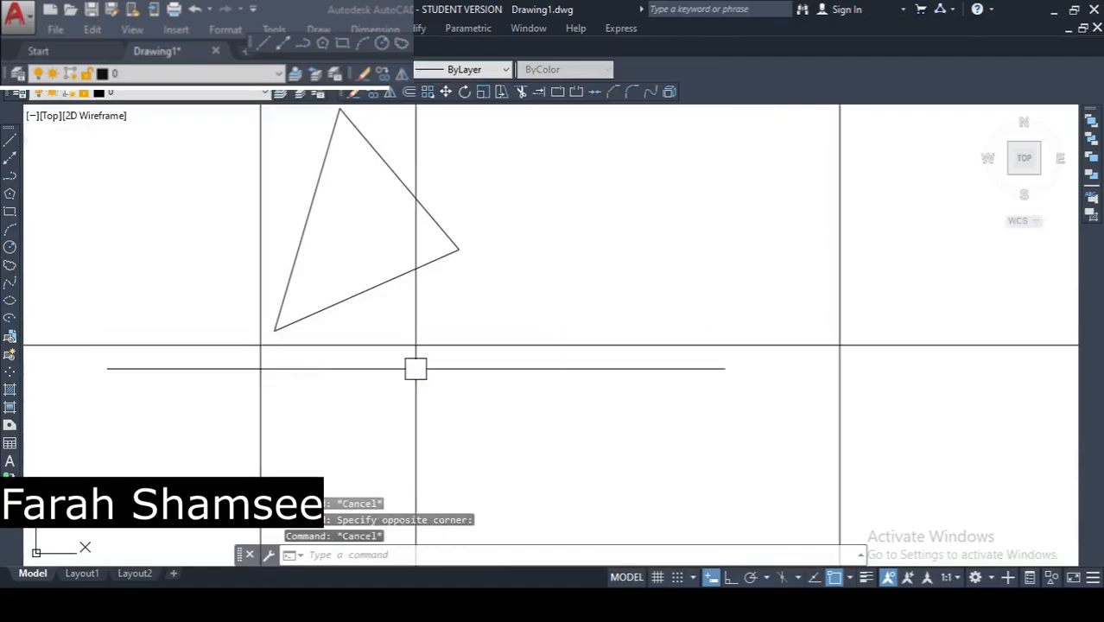
scroll(414, 367, down, 4)
scroll(439, 315, down, 2)
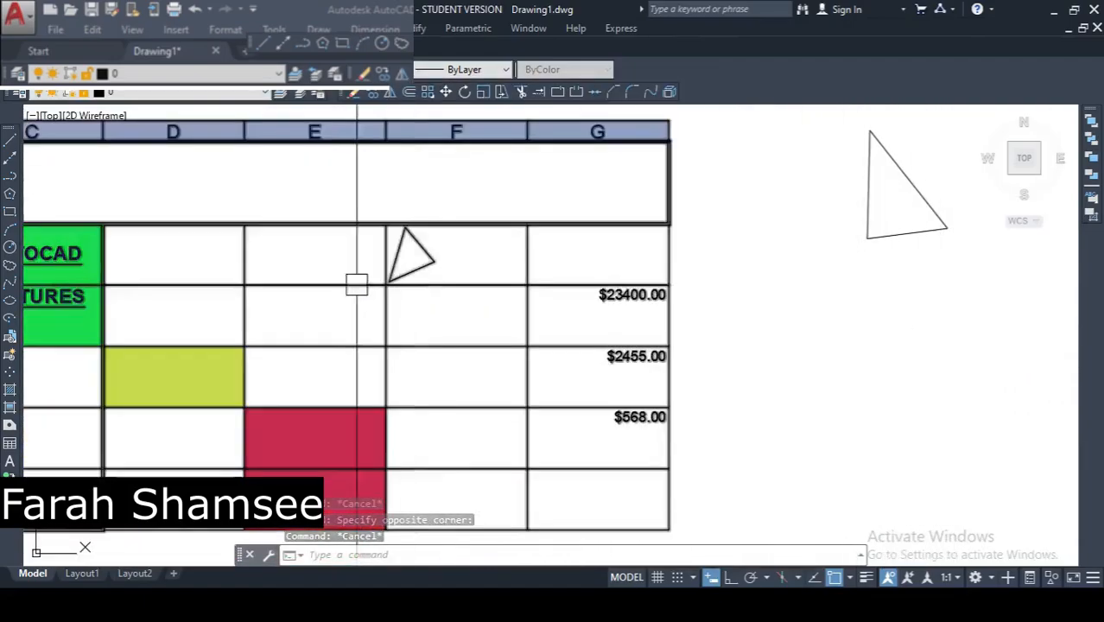
middle_drag(412, 326, 459, 272)
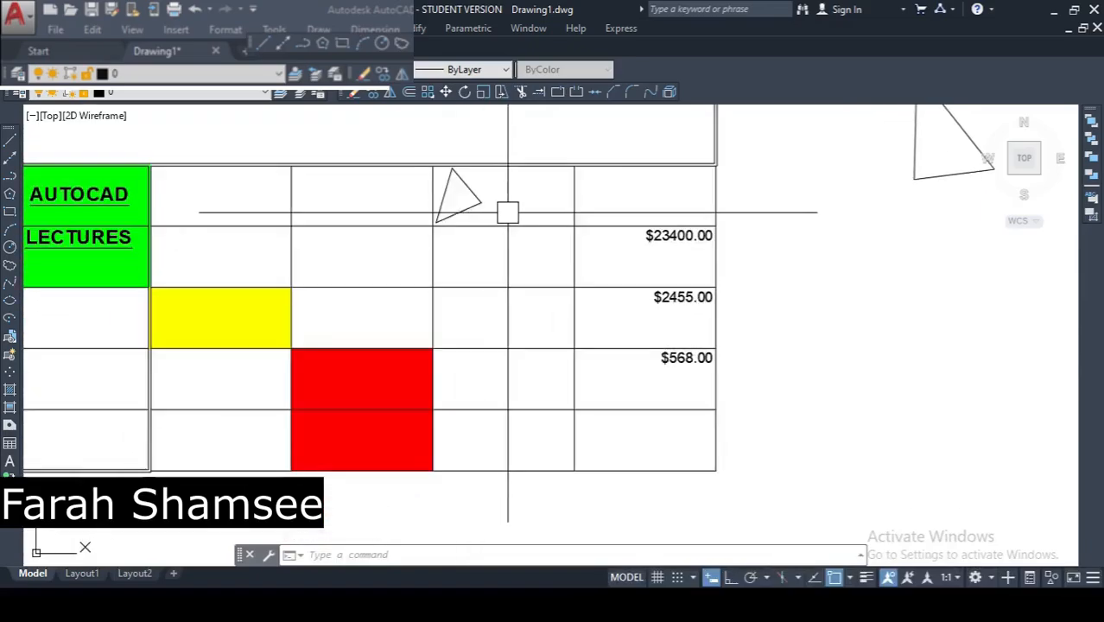
scroll(503, 202, up, 2)
scroll(601, 220, up, 2)
scroll(601, 220, down, 3)
middle_drag(566, 256, 520, 225)
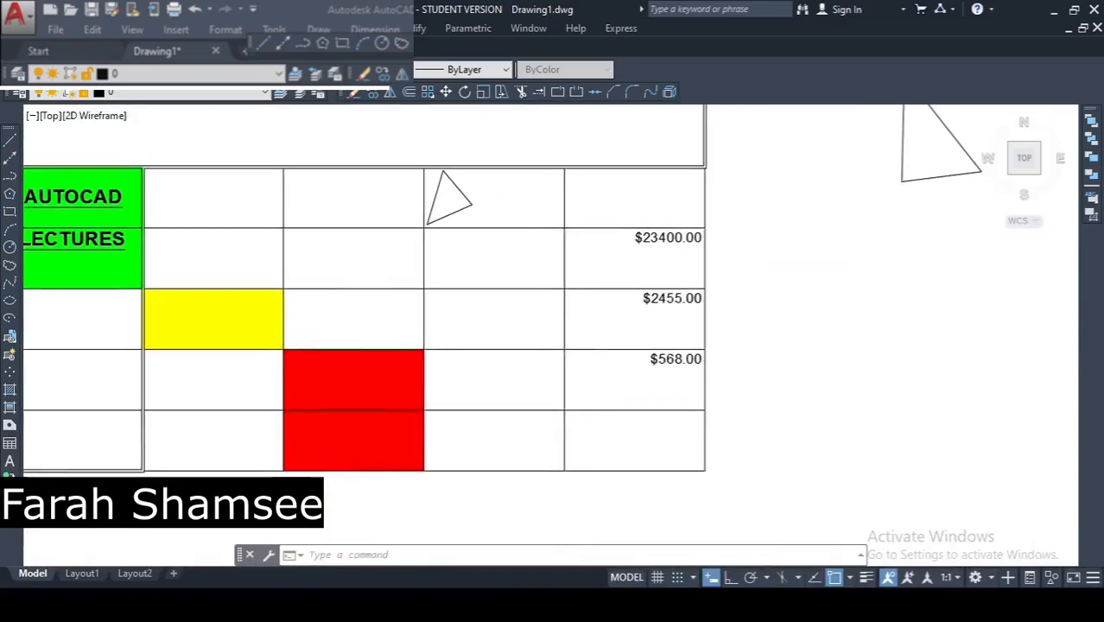
middle_drag(512, 286, 561, 298)
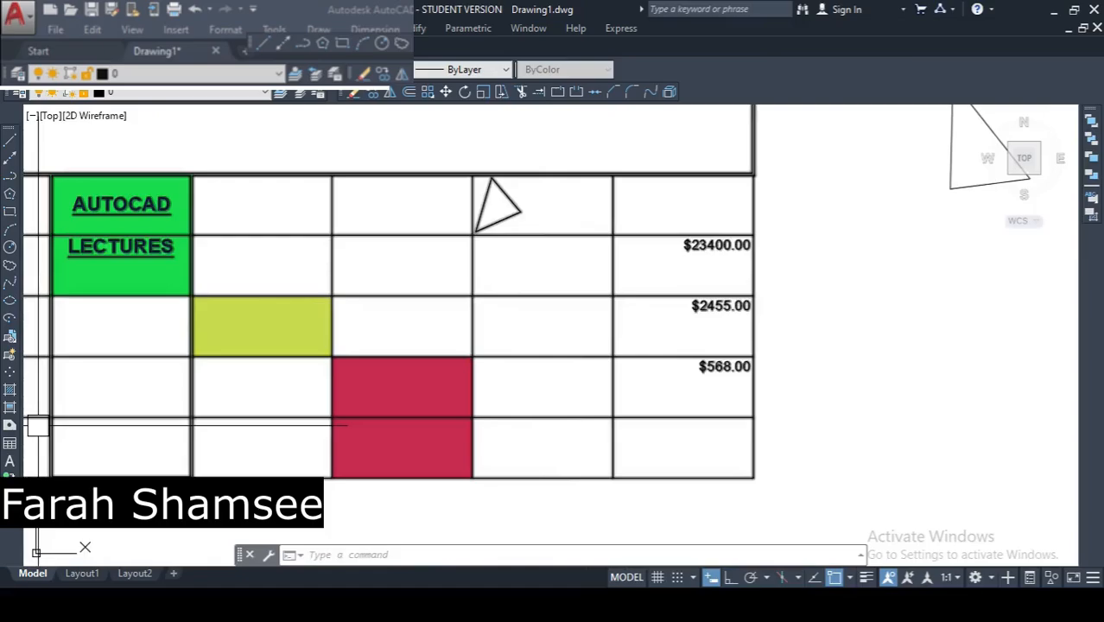
scroll(457, 372, down, 3)
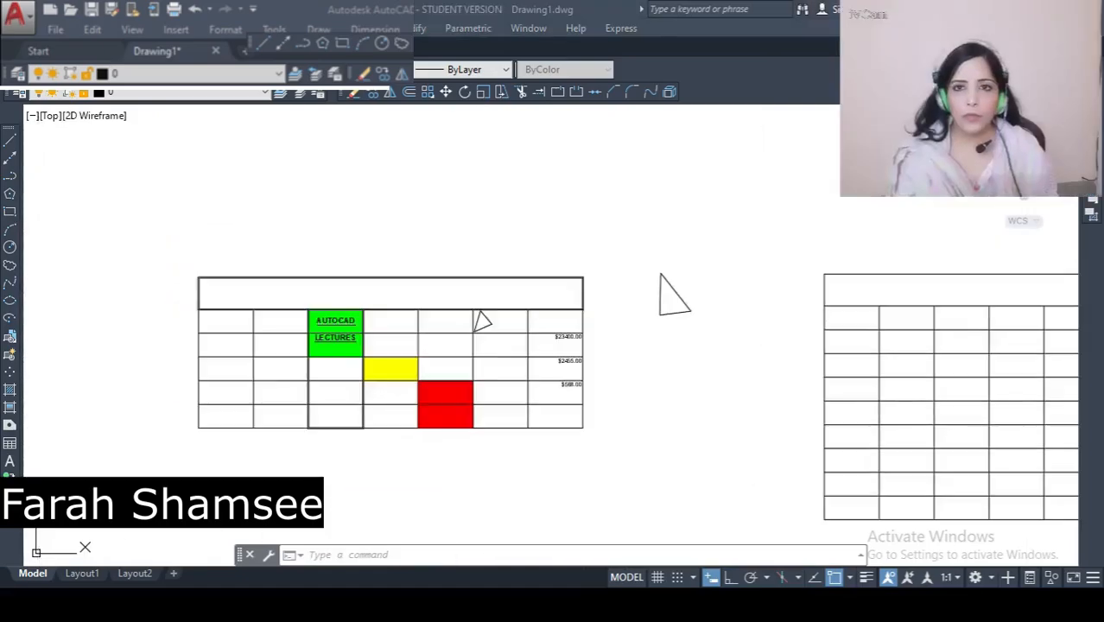